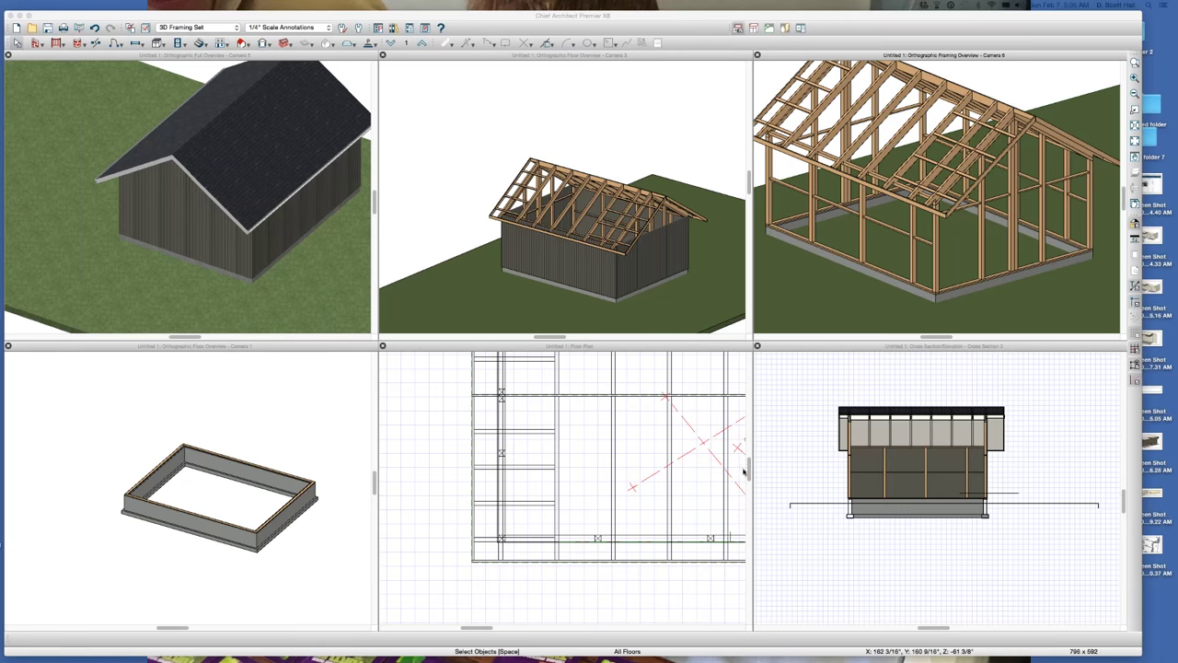
Zoom out the cross section and orbit the Framing Overview to a lower, wider view of the barn frame
{"action": "scroll", "coordinate": [784, 439], "scroll_direction": "down", "scroll_amount": 2}
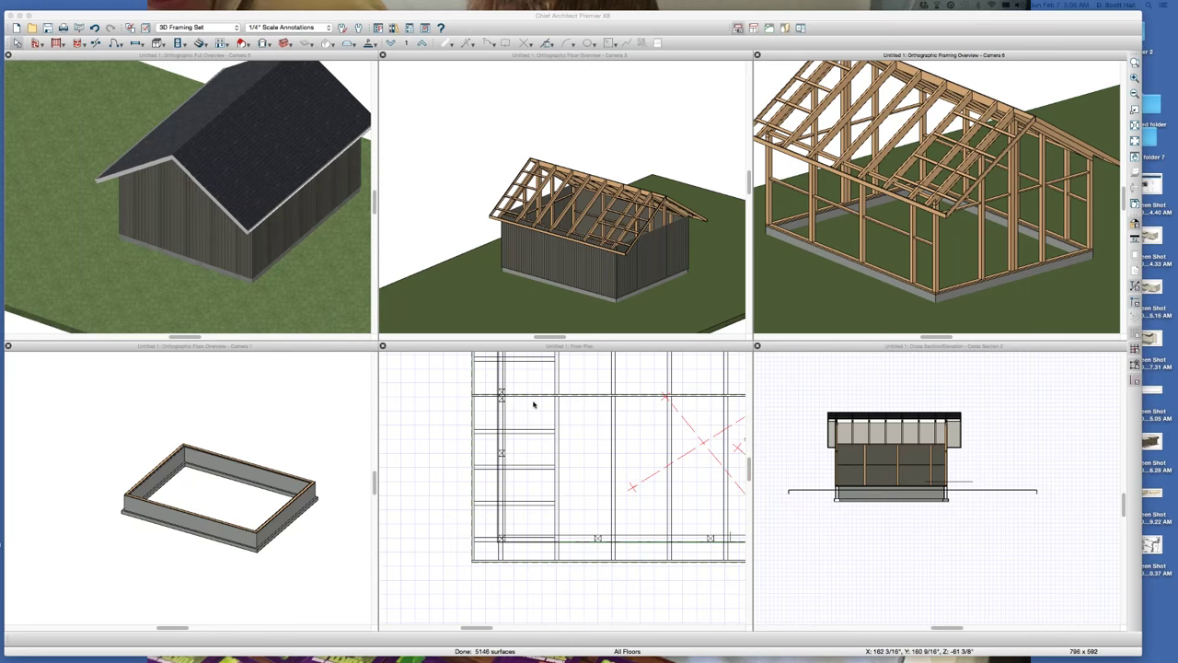
{"action": "left_click_drag", "start_coordinate": [921, 211], "coordinate": [985, 226]}
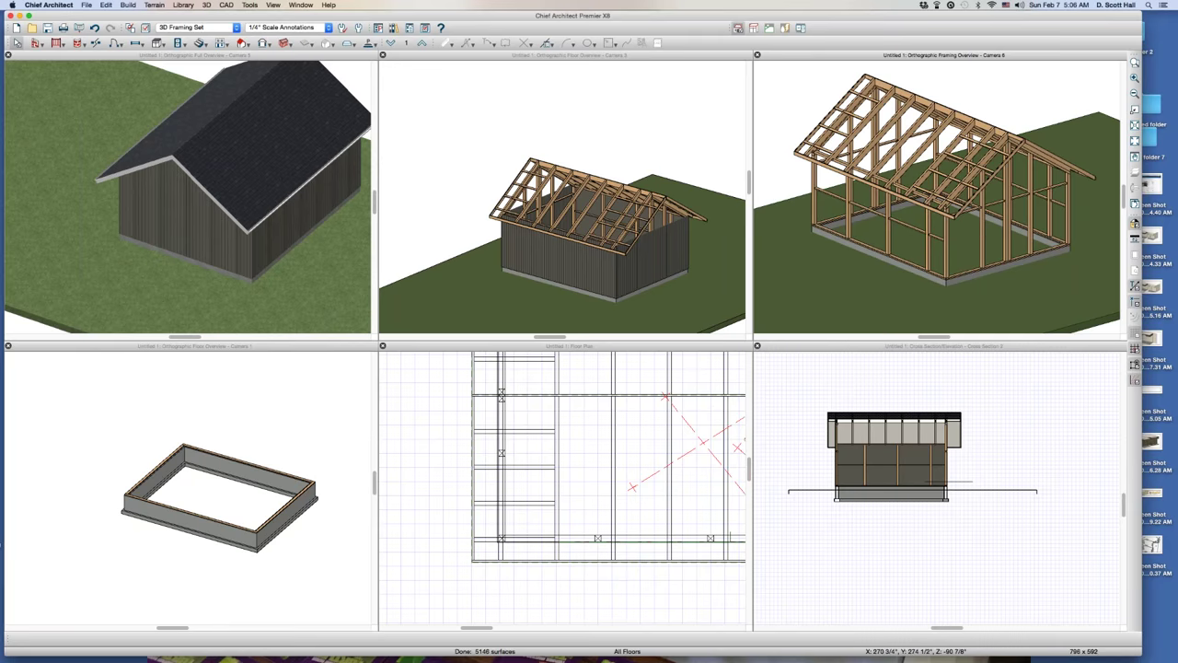
Review the bottom wall's New Wall34 type layers (1" aluminum over 5 1/2" fir studs) and re-apply them
{"action": "left_click", "coordinate": [644, 541]}
{"action": "double_click", "coordinate": [626, 540]}
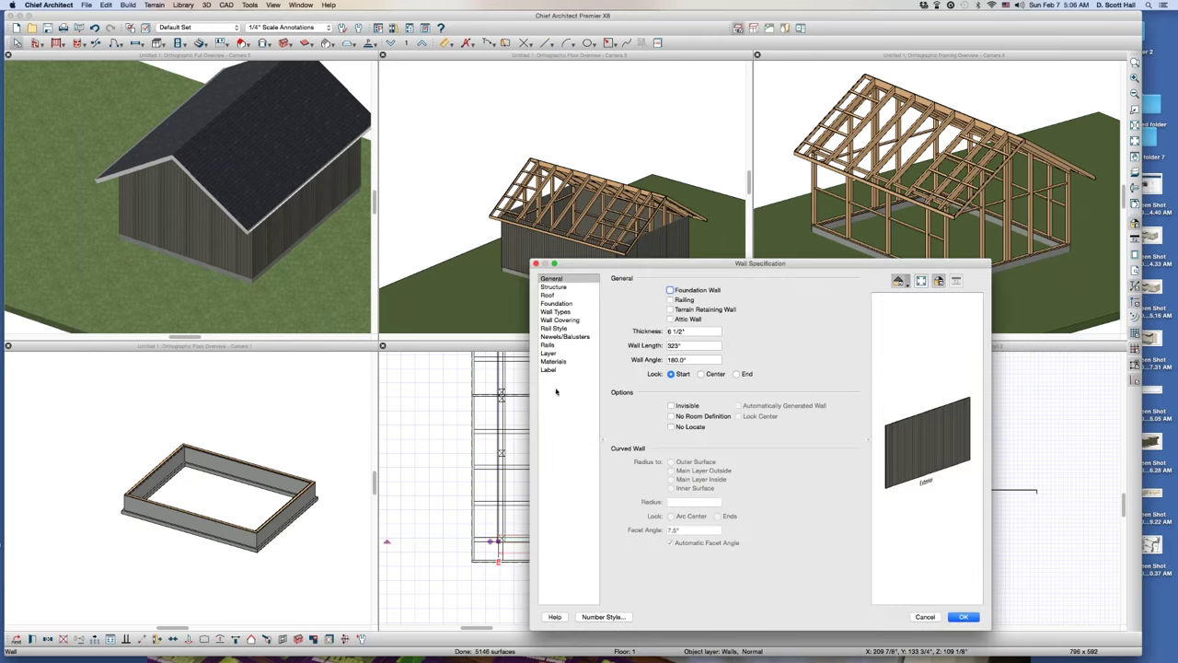
{"action": "left_click", "coordinate": [569, 313]}
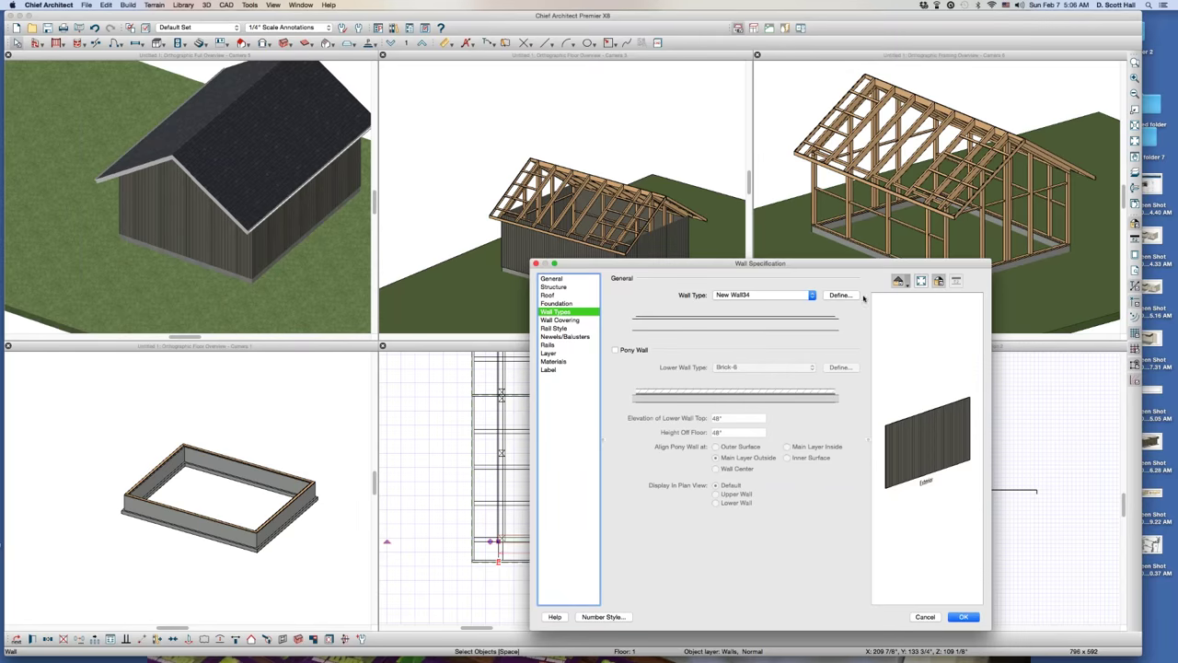
{"action": "left_click", "coordinate": [840, 294]}
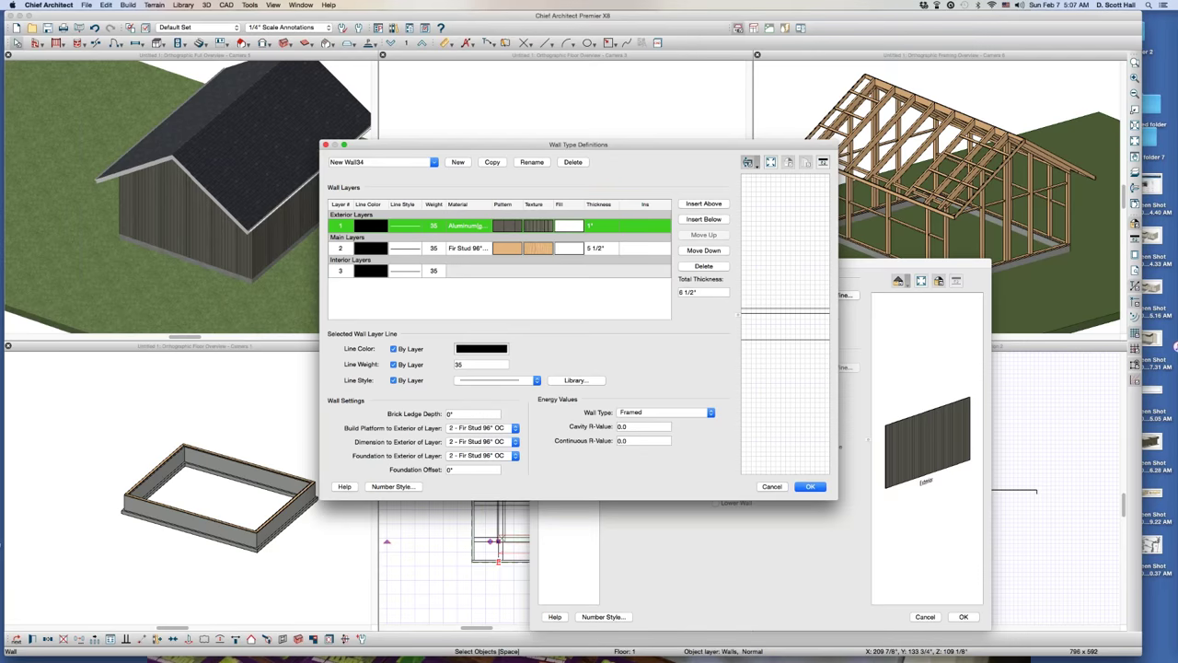
{"action": "left_click", "coordinate": [810, 487]}
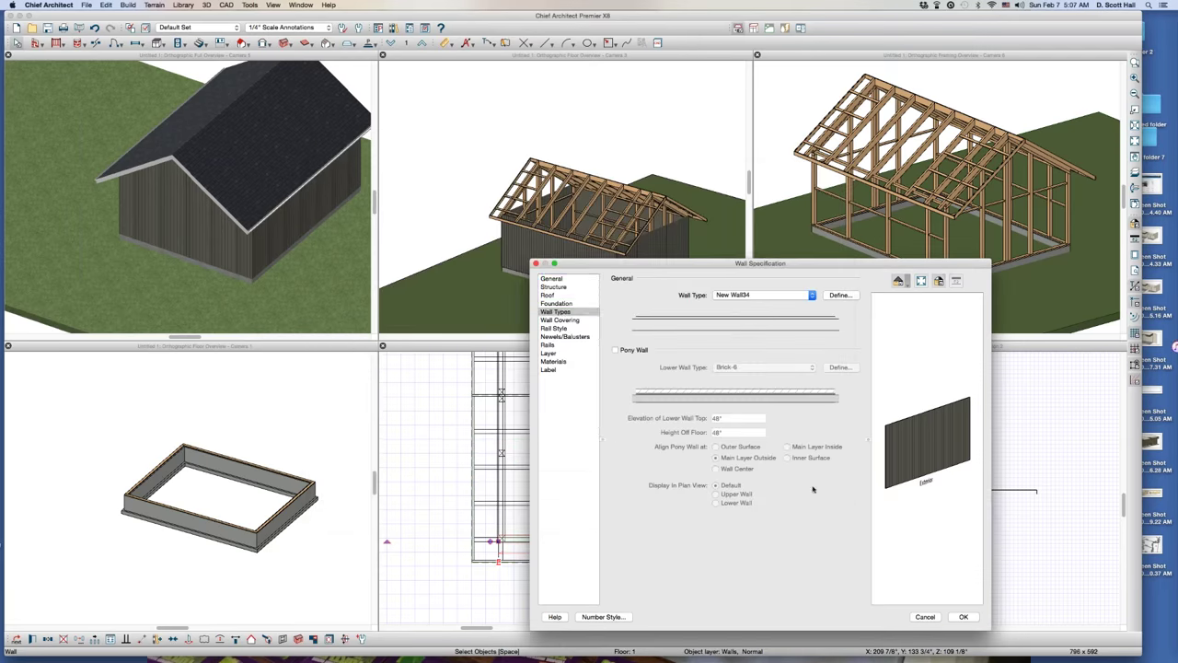
{"action": "left_click", "coordinate": [963, 617]}
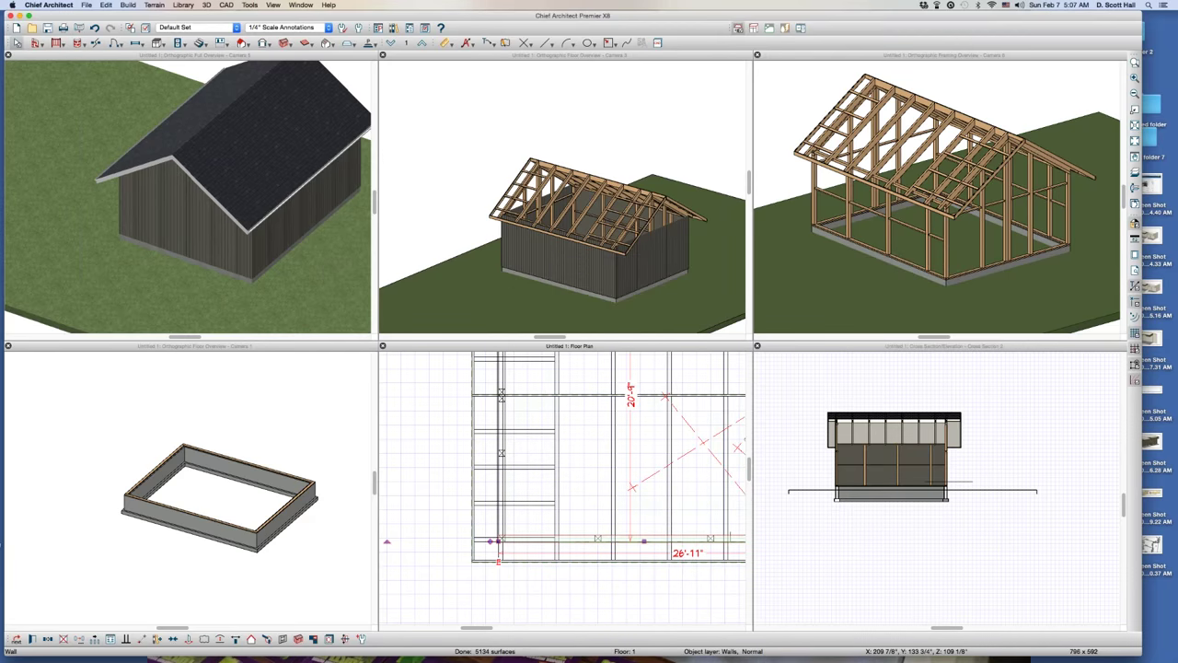
Turn on Ceiling Over This Room in the barn room's Structure settings so ceiling joists generate
{"action": "key", "text": "Escape"}
{"action": "scroll", "coordinate": [975, 195], "scroll_direction": "up", "scroll_amount": 3}
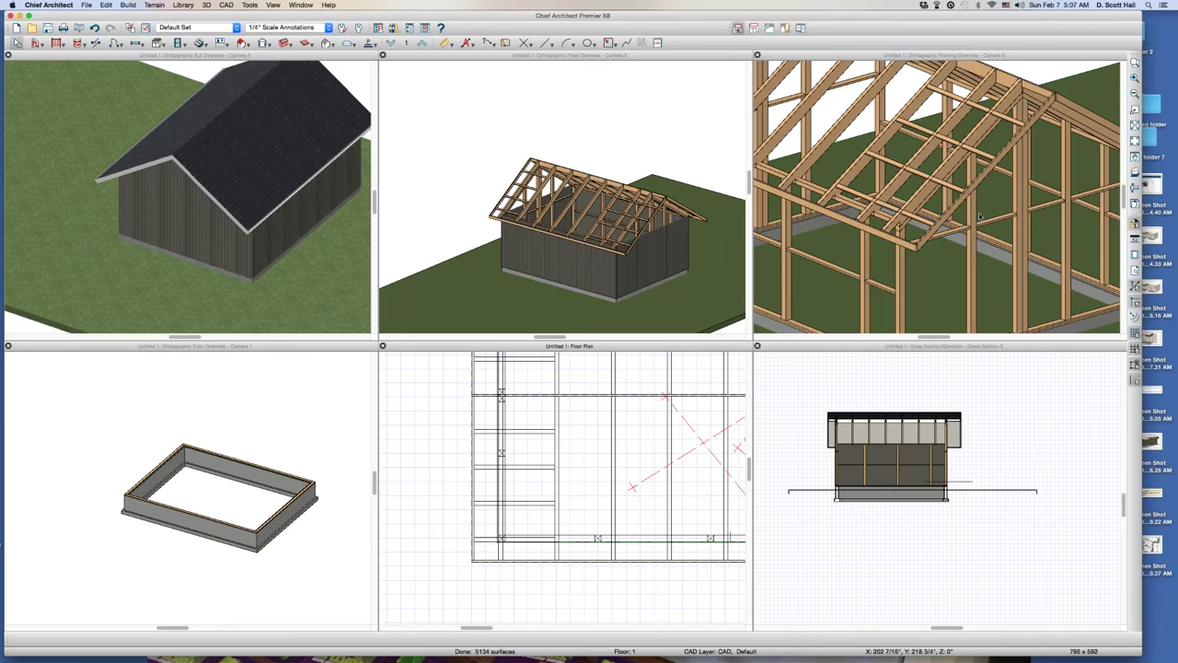
{"action": "scroll", "coordinate": [976, 218], "scroll_direction": "up", "scroll_amount": 2}
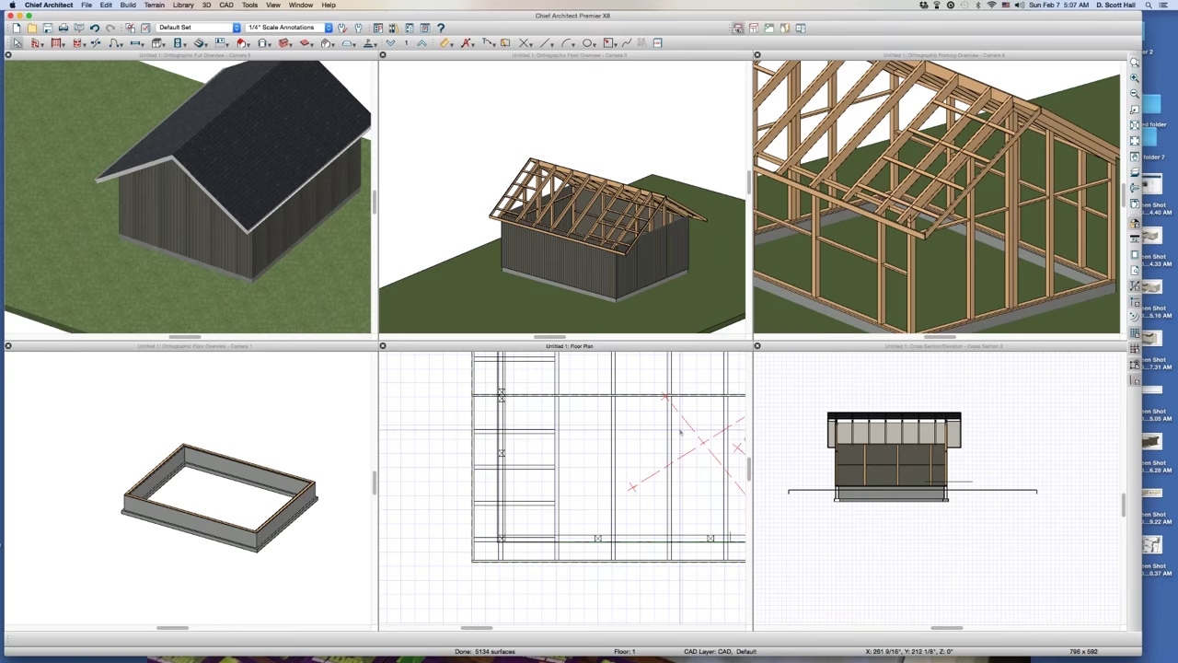
{"action": "left_click", "coordinate": [633, 441]}
{"action": "double_click", "coordinate": [633, 441]}
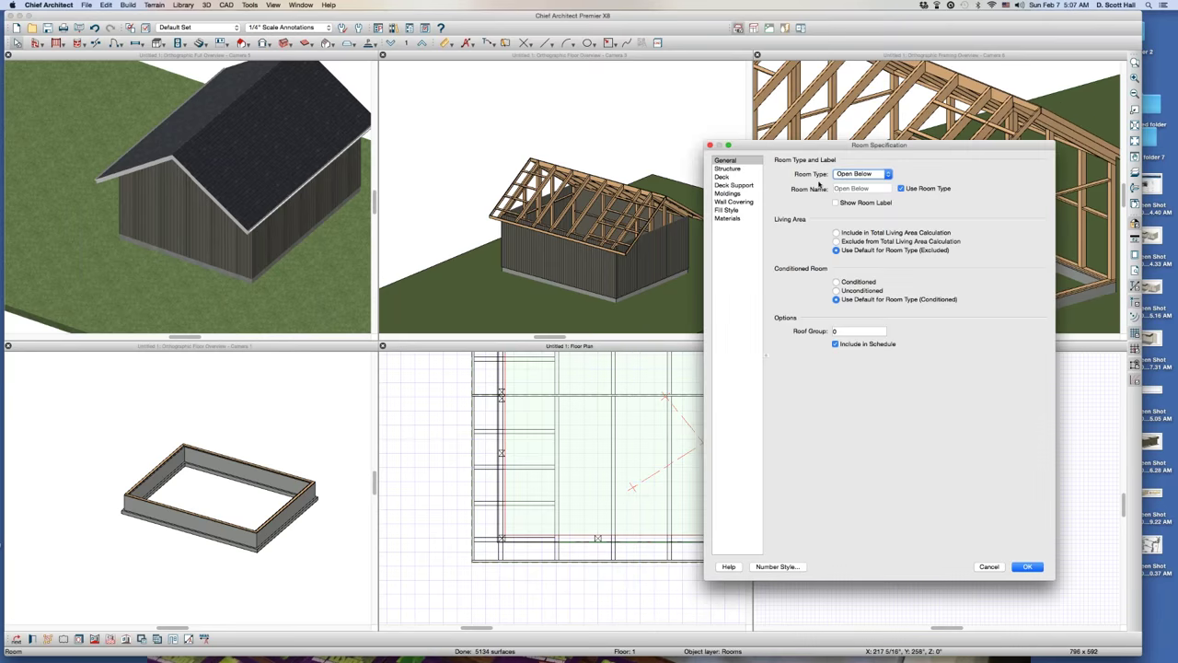
{"action": "left_click", "coordinate": [749, 170]}
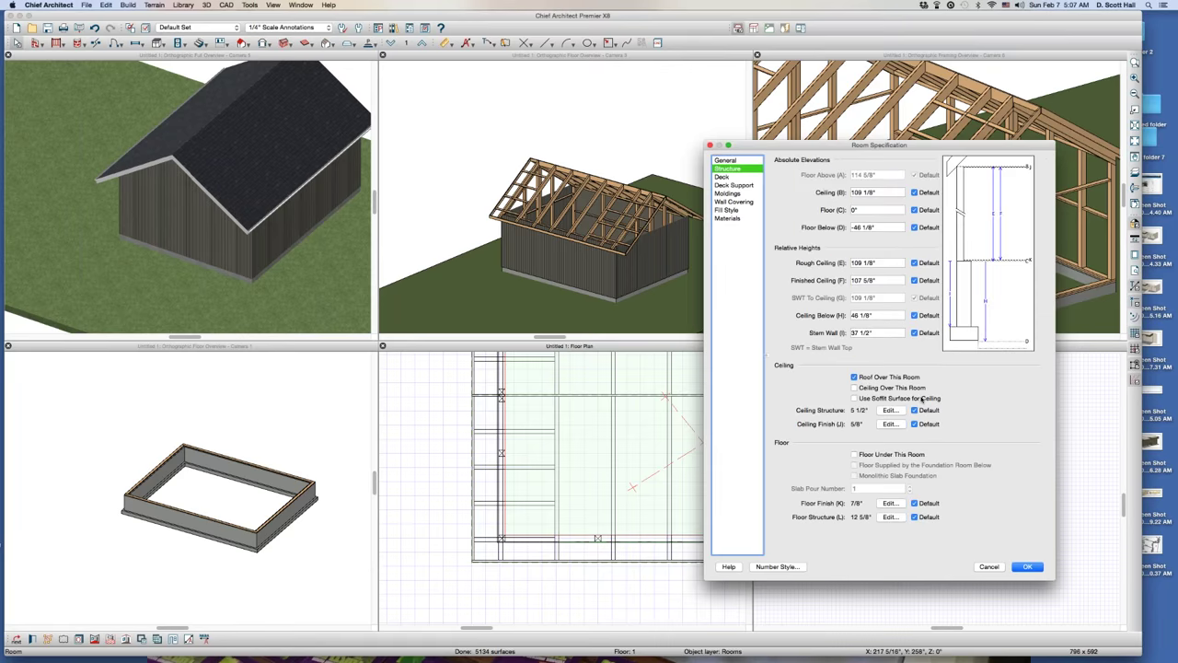
{"action": "left_click", "coordinate": [917, 389]}
{"action": "key", "text": "Return"}
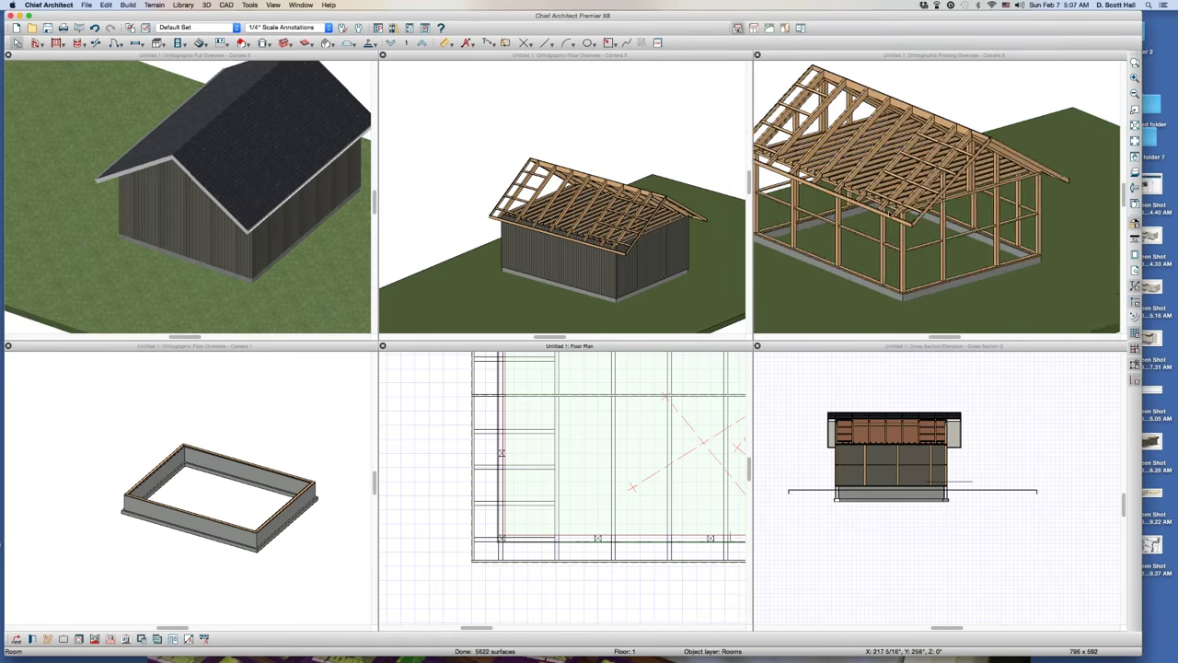
{"action": "scroll", "coordinate": [871, 258], "scroll_direction": "up", "scroll_amount": 2}
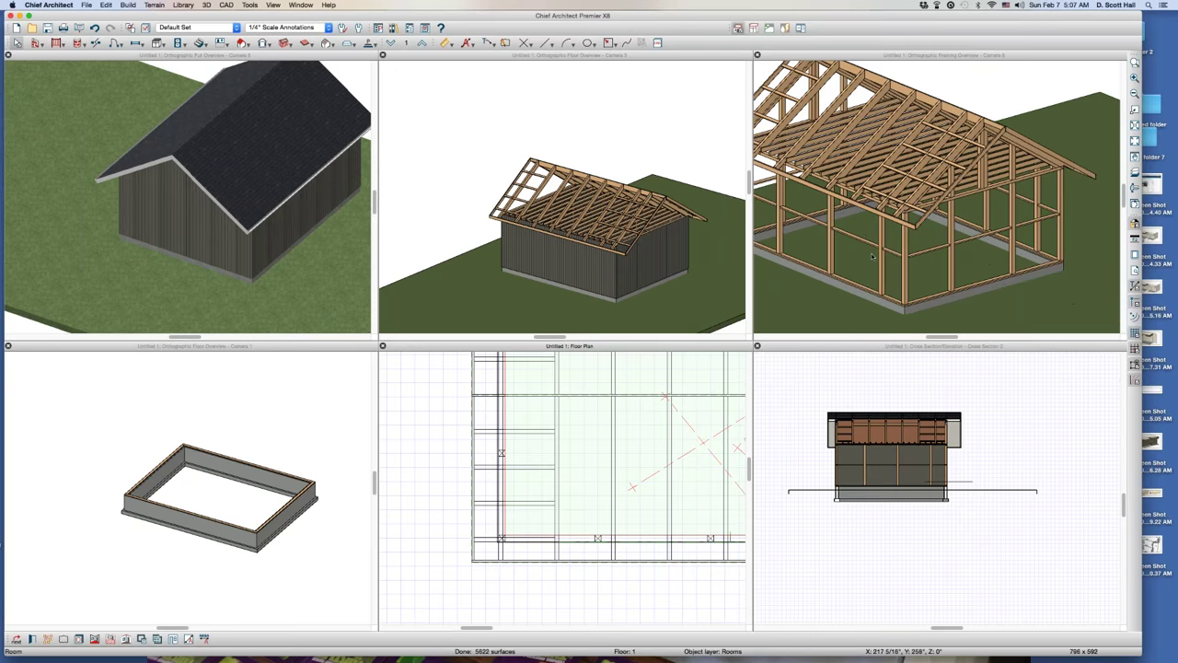
{"action": "scroll", "coordinate": [872, 257], "scroll_direction": "up", "scroll_amount": 2}
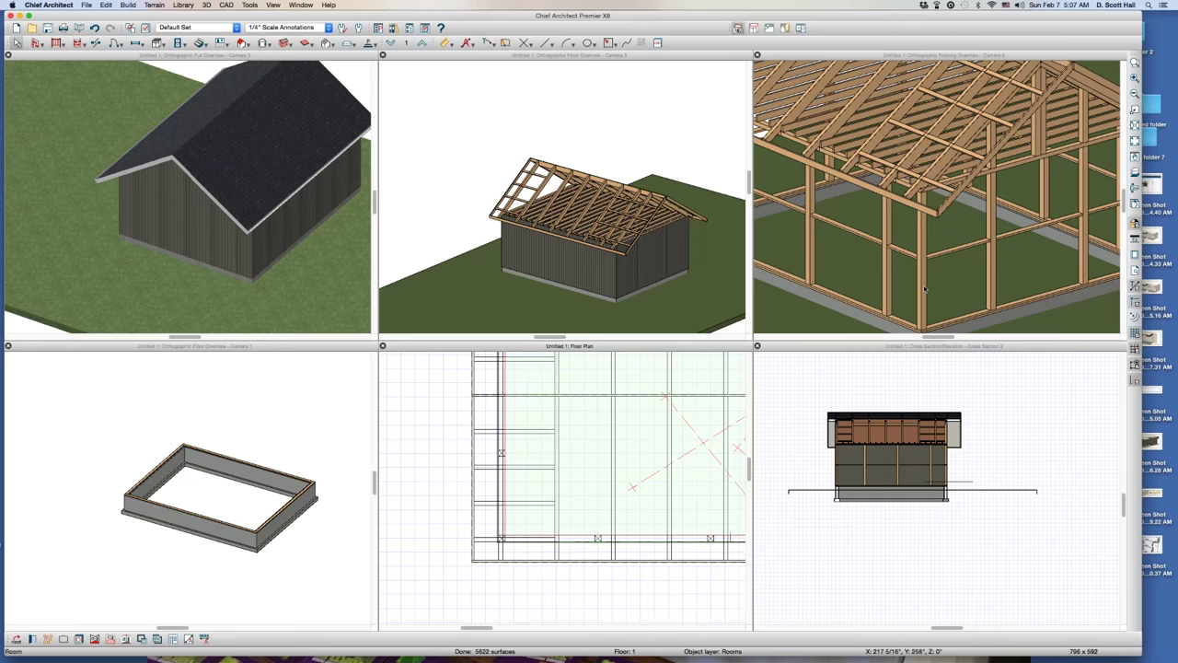
Select a wall bridging member and a base wall plate in the Framing Overview to inspect them
{"action": "left_click", "coordinate": [906, 256]}
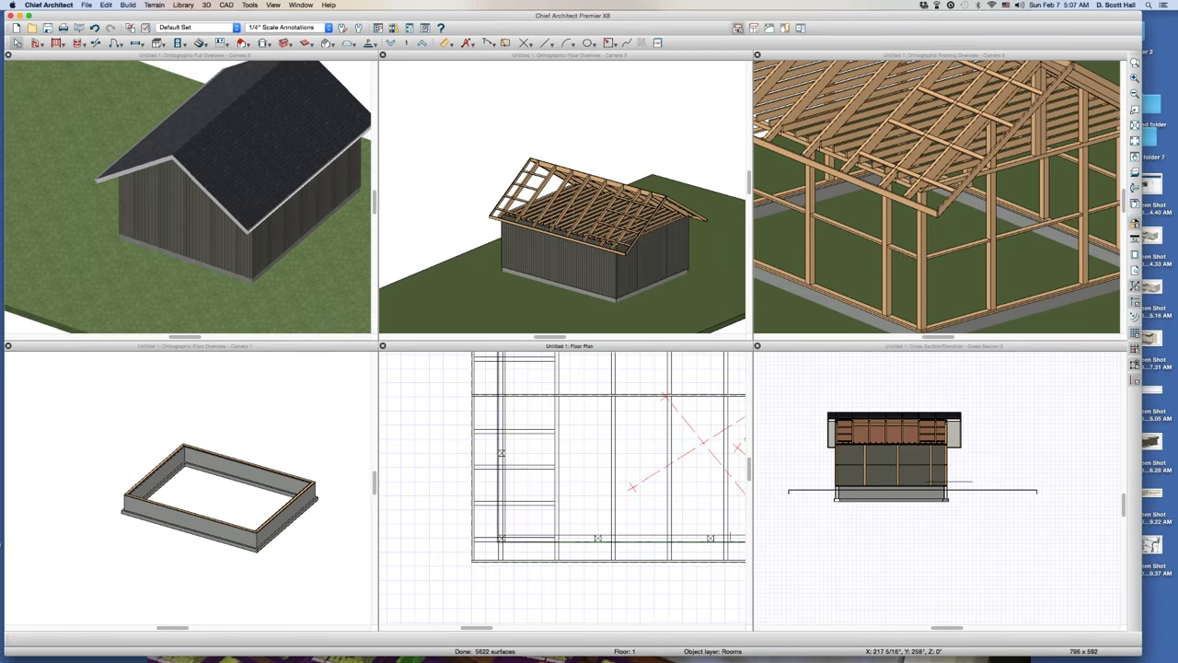
{"action": "left_click", "coordinate": [954, 251]}
{"action": "scroll", "coordinate": [952, 250], "scroll_direction": "down", "scroll_amount": 1}
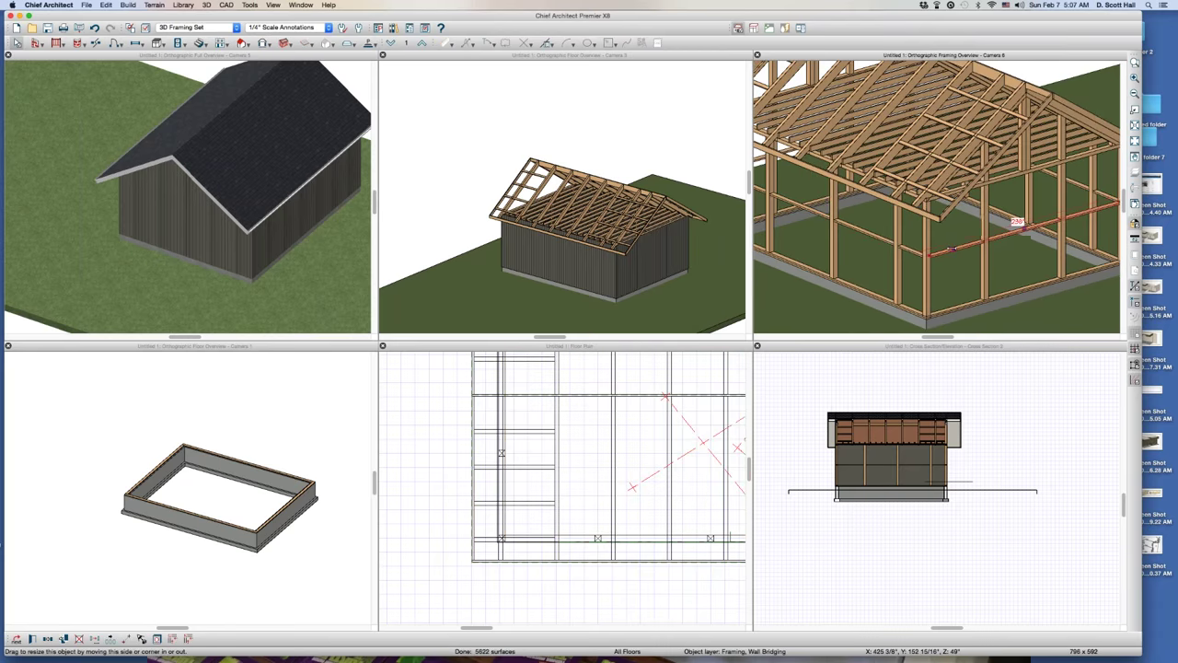
{"action": "key", "text": "Escape"}
{"action": "left_click", "coordinate": [1013, 178]}
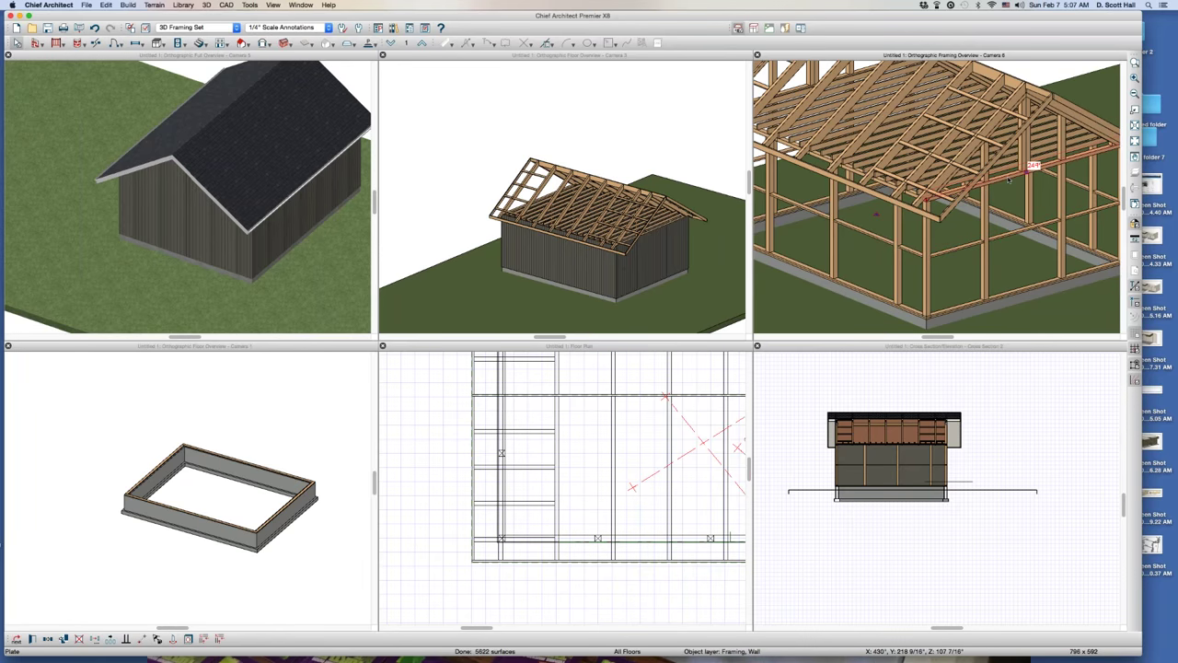
Zoom the framing and section views in on the corner where the wall framing meets the footing
{"action": "scroll", "coordinate": [951, 320], "scroll_direction": "up", "scroll_amount": 2}
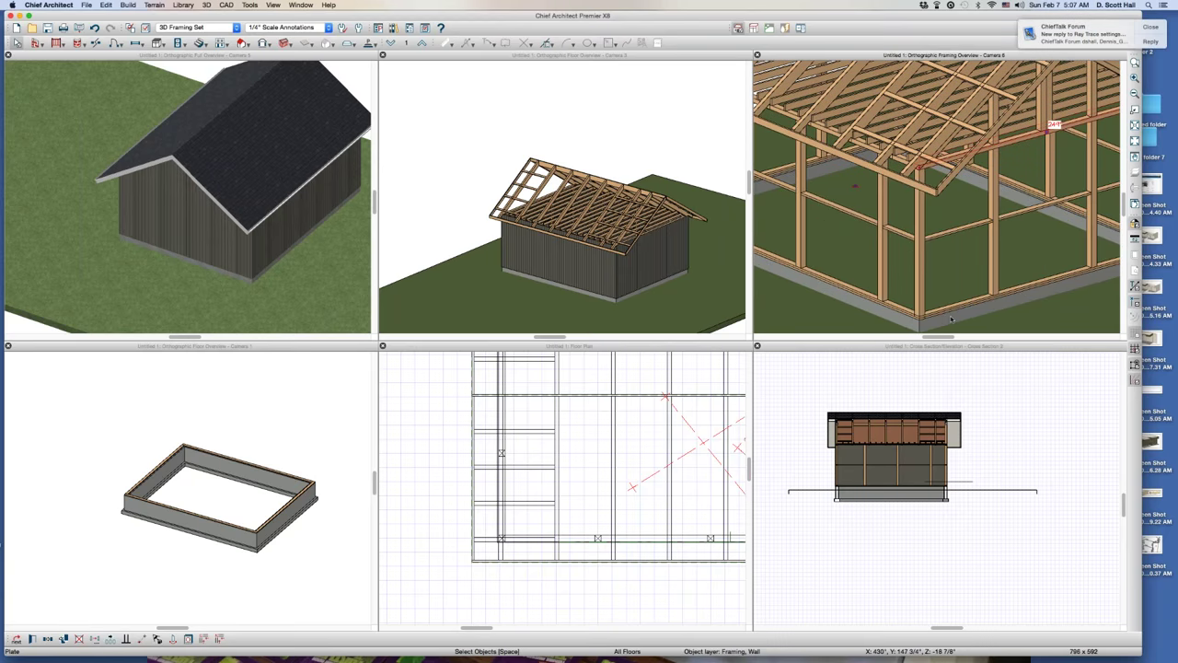
{"action": "scroll", "coordinate": [951, 319], "scroll_direction": "up", "scroll_amount": 2}
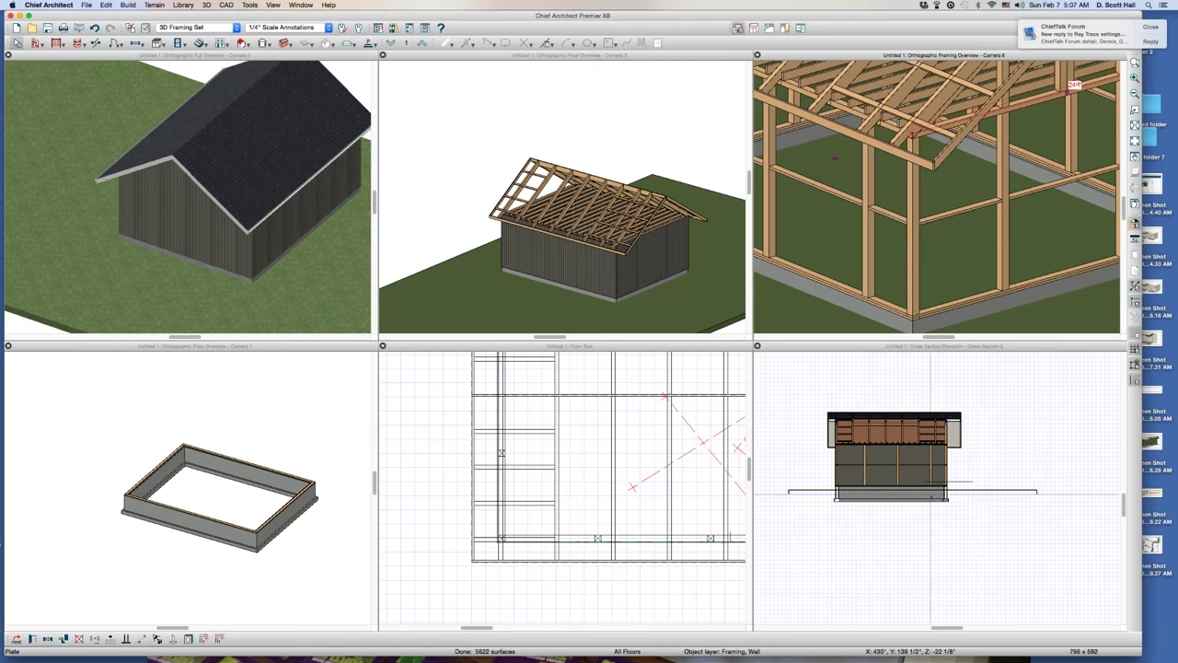
{"action": "scroll", "coordinate": [931, 495], "scroll_direction": "up", "scroll_amount": 5}
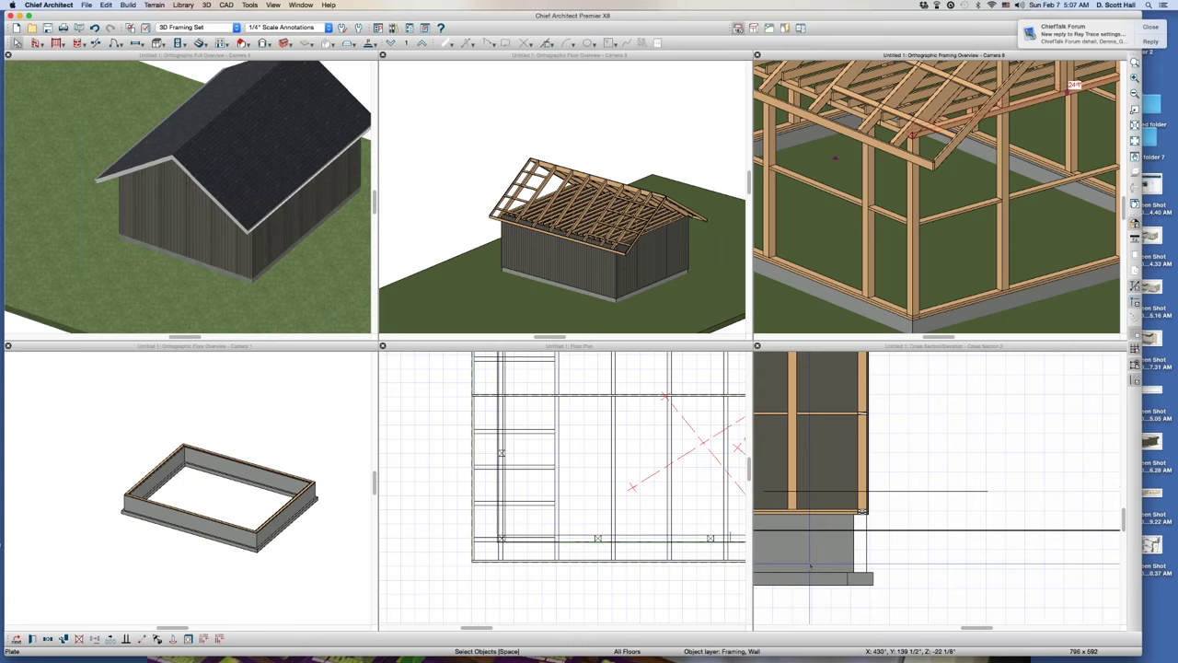
{"action": "scroll", "coordinate": [843, 517], "scroll_direction": "up", "scroll_amount": 3}
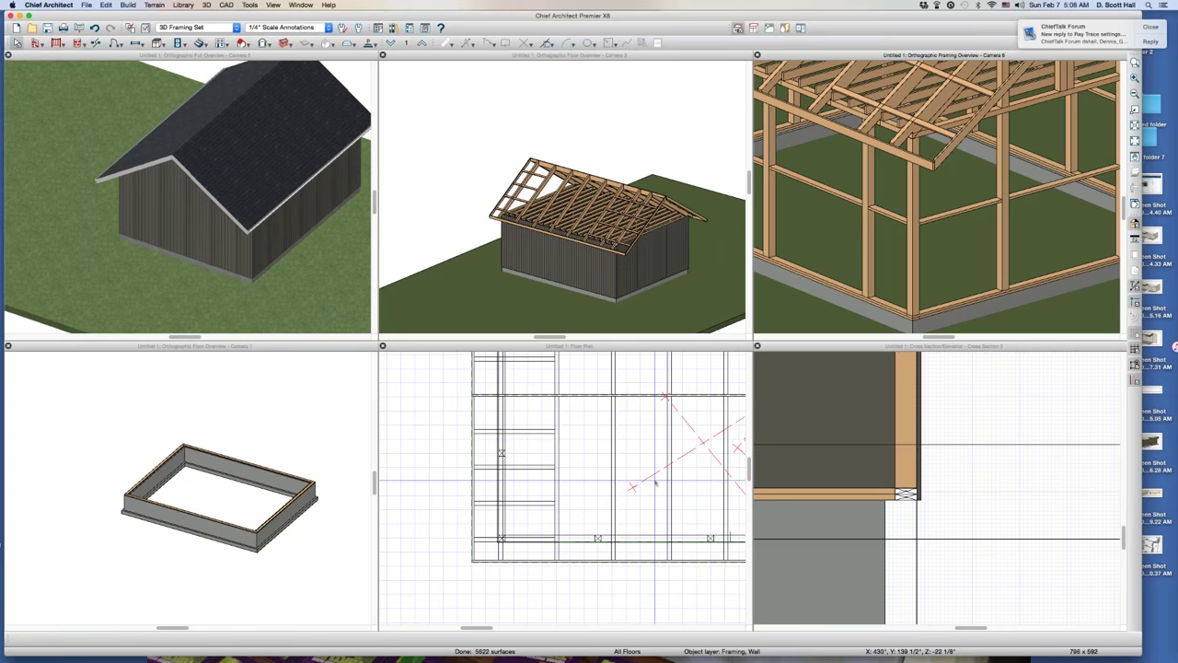
Drop the plan to Floor 0 to check the foundation level, zooming the plan and section out
{"action": "left_click", "coordinate": [483, 518]}
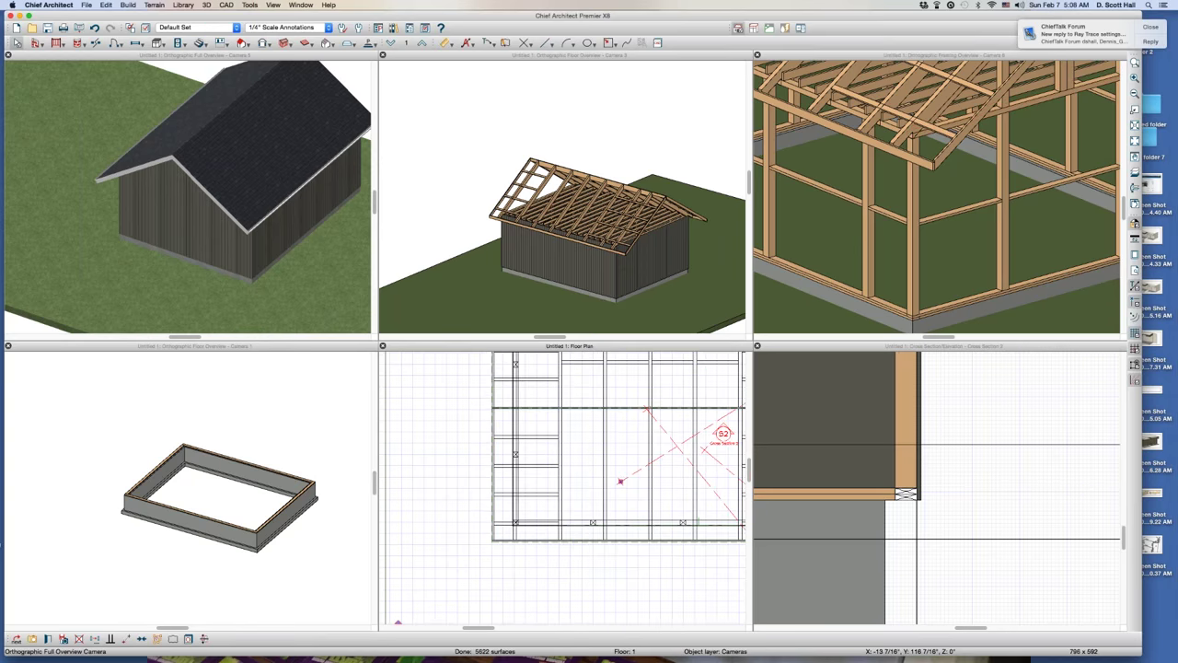
{"action": "key", "text": "Page_Down"}
{"action": "scroll", "coordinate": [531, 539], "scroll_direction": "down", "scroll_amount": 5}
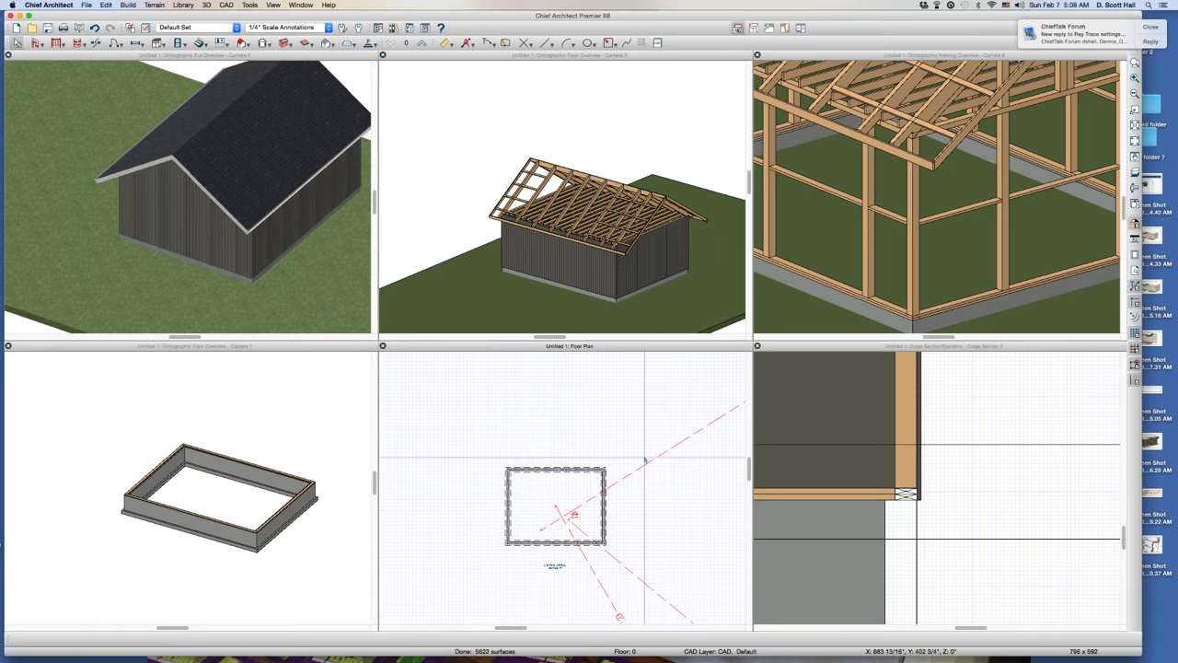
{"action": "left_click", "coordinate": [975, 369]}
{"action": "scroll", "coordinate": [975, 369], "scroll_direction": "down", "scroll_amount": 3}
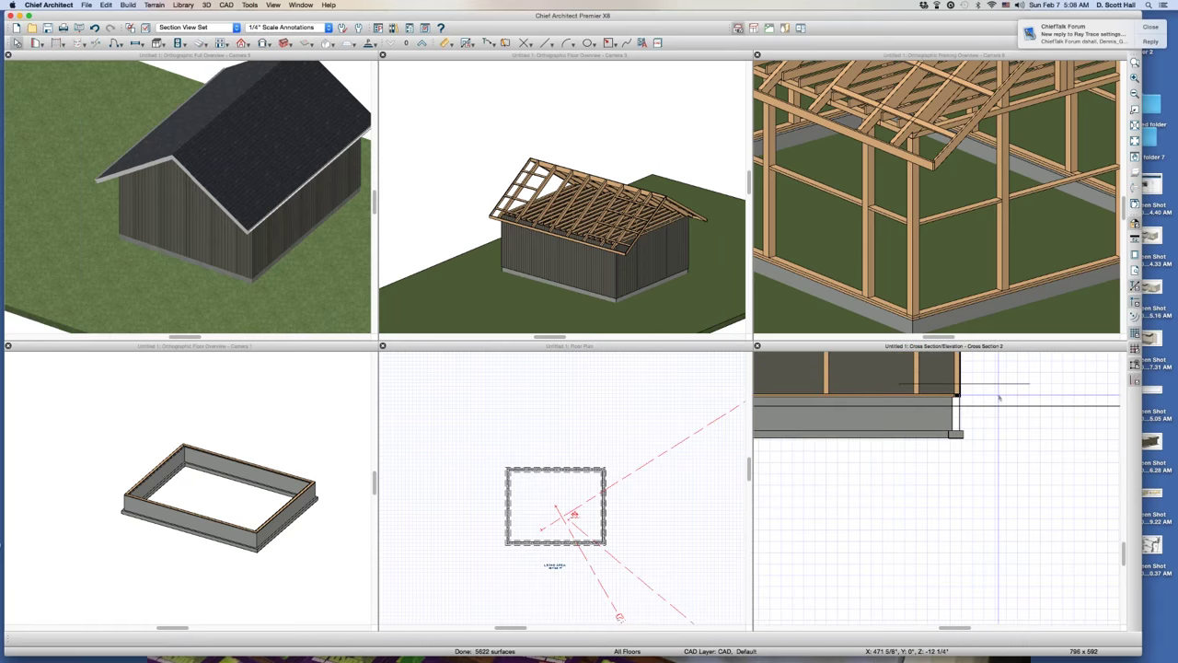
Back on Floor 1, review the barn room's Structure settings: no floor under room, 12 5/8" floor structure
{"action": "left_click", "coordinate": [597, 496]}
{"action": "scroll", "coordinate": [555, 497], "scroll_direction": "up", "scroll_amount": 2}
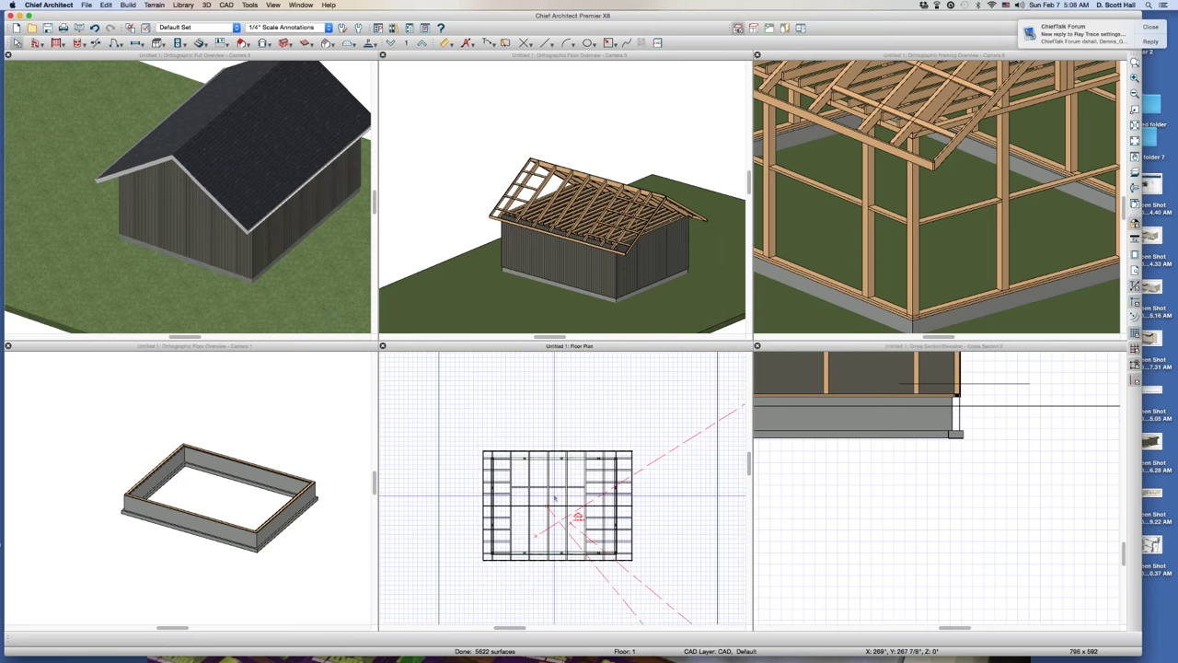
{"action": "scroll", "coordinate": [555, 497], "scroll_direction": "up", "scroll_amount": 3}
{"action": "scroll", "coordinate": [554, 497], "scroll_direction": "down", "scroll_amount": 2}
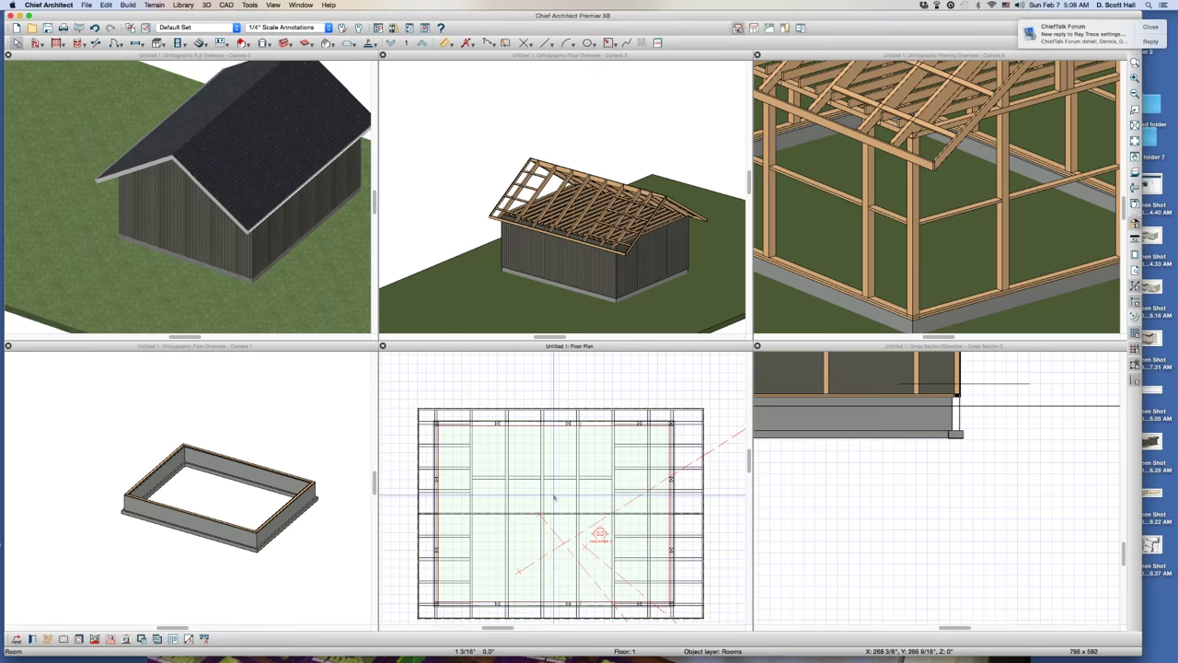
{"action": "double_click", "coordinate": [555, 498]}
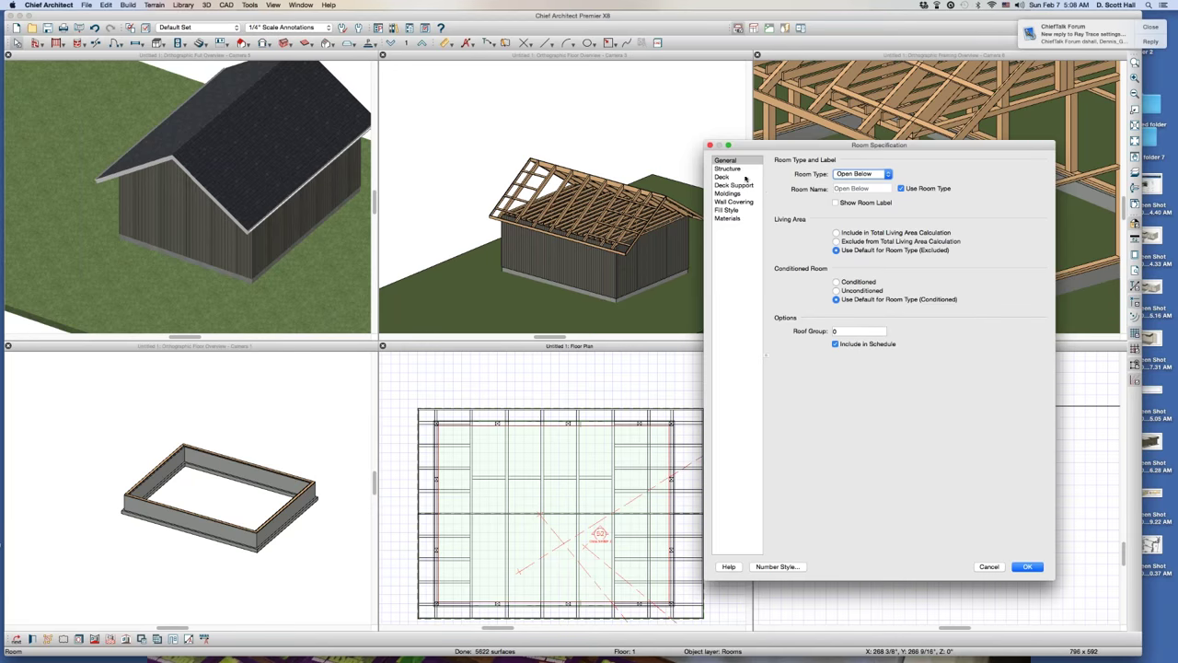
{"action": "left_click", "coordinate": [743, 172]}
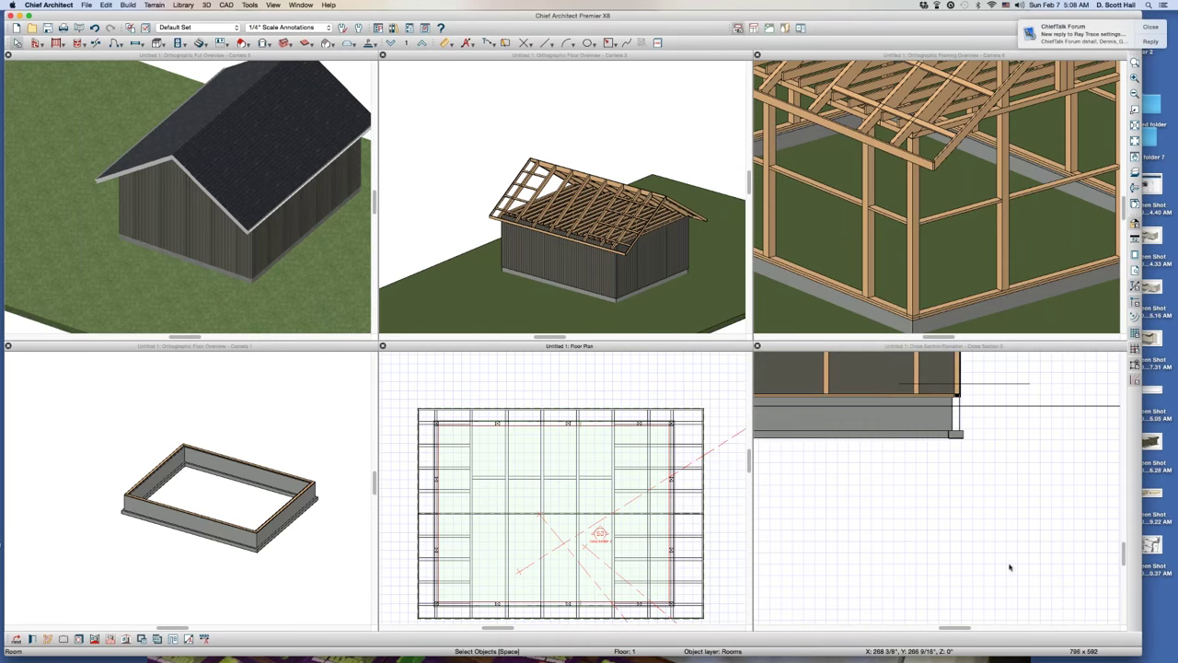
Close the room settings and draw a horizontal reference line from the wall corner in the cross-section
{"action": "left_click", "coordinate": [1028, 566]}
{"action": "left_click", "coordinate": [1059, 377]}
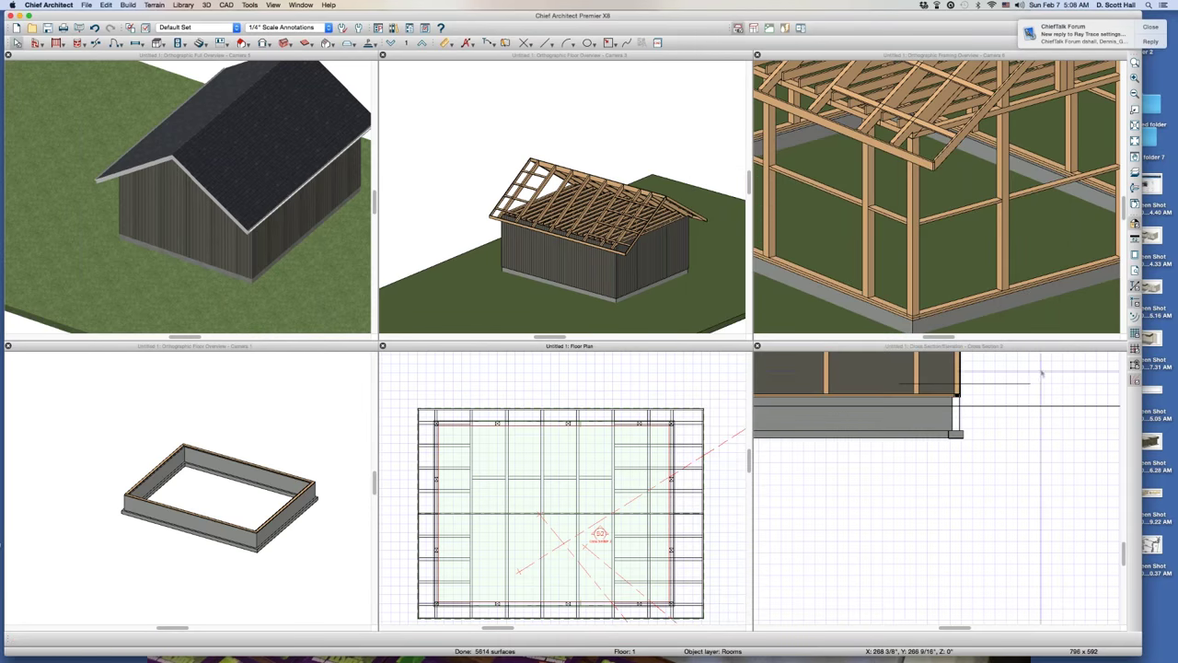
{"action": "scroll", "coordinate": [963, 397], "scroll_direction": "up", "scroll_amount": 2}
{"action": "scroll", "coordinate": [941, 381], "scroll_direction": "down", "scroll_amount": 1}
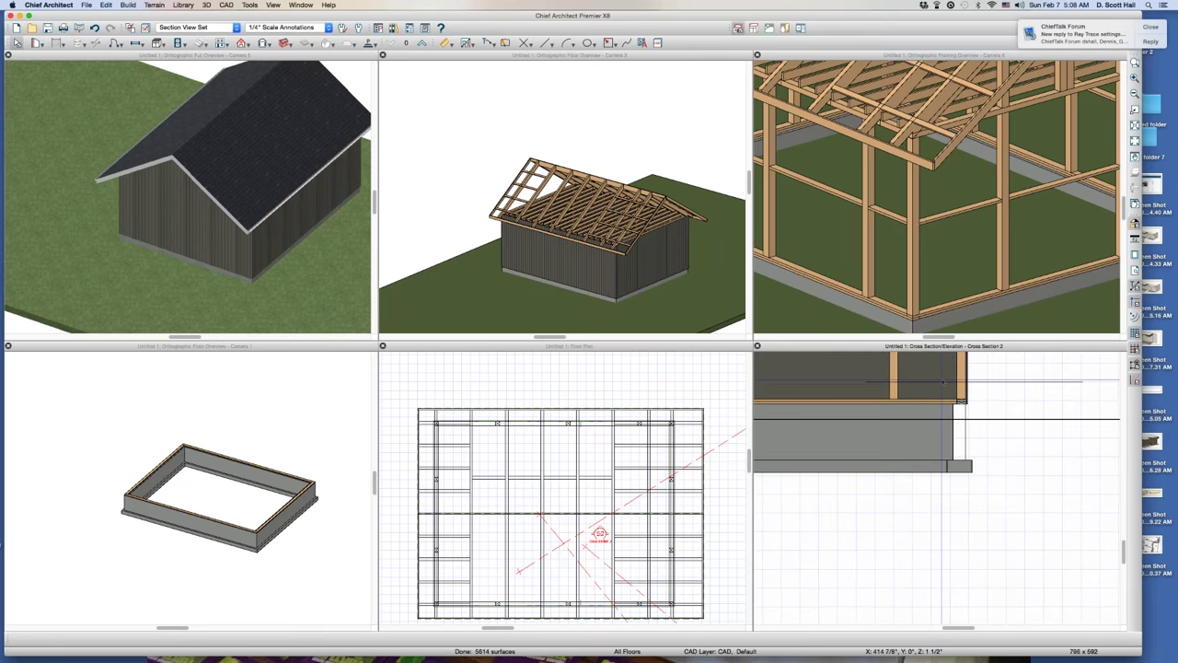
{"action": "scroll", "coordinate": [943, 382], "scroll_direction": "up", "scroll_amount": 1}
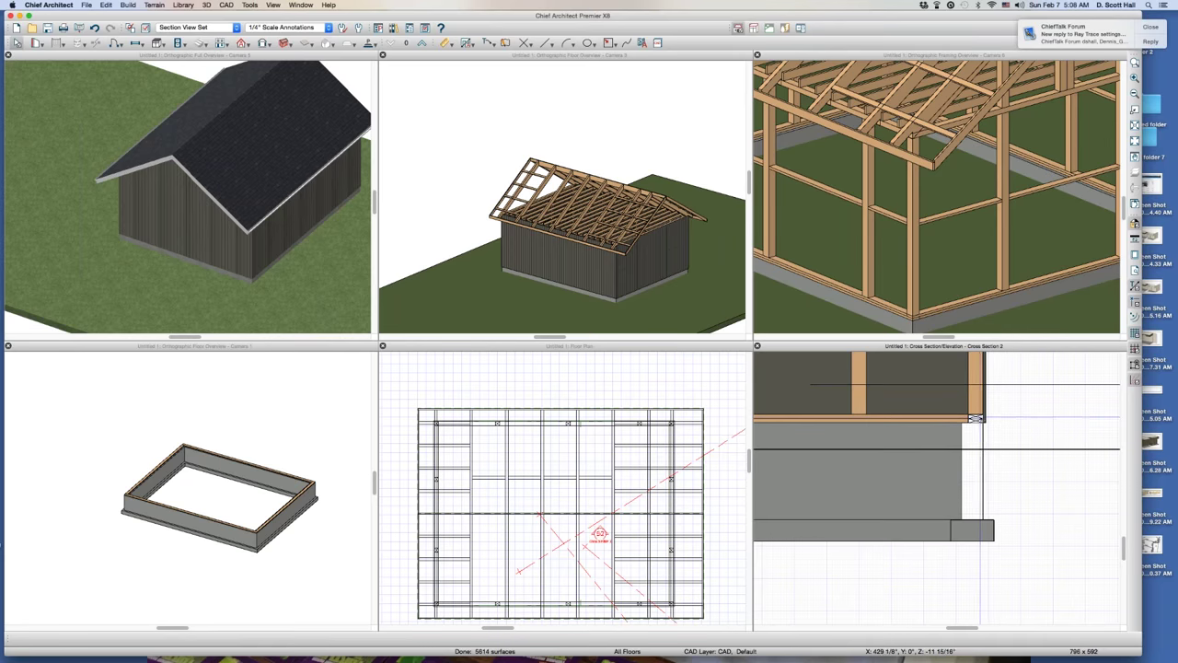
{"action": "key", "text": "l"}
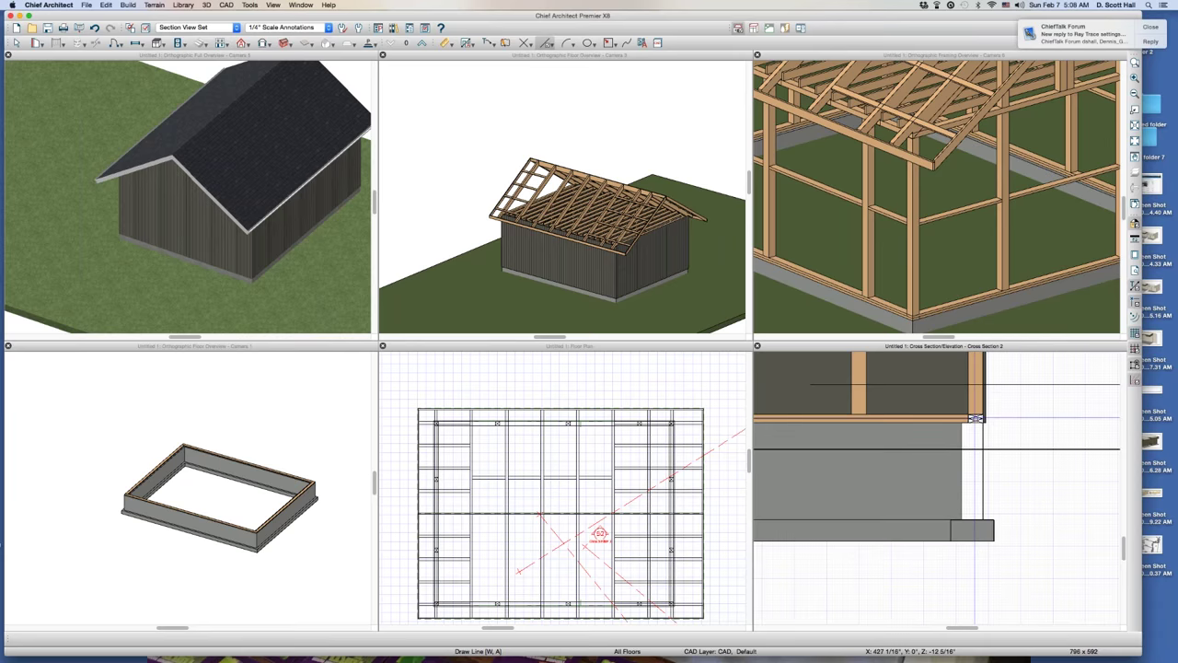
{"action": "left_click", "coordinate": [976, 419]}
{"action": "left_click", "coordinate": [1056, 419]}
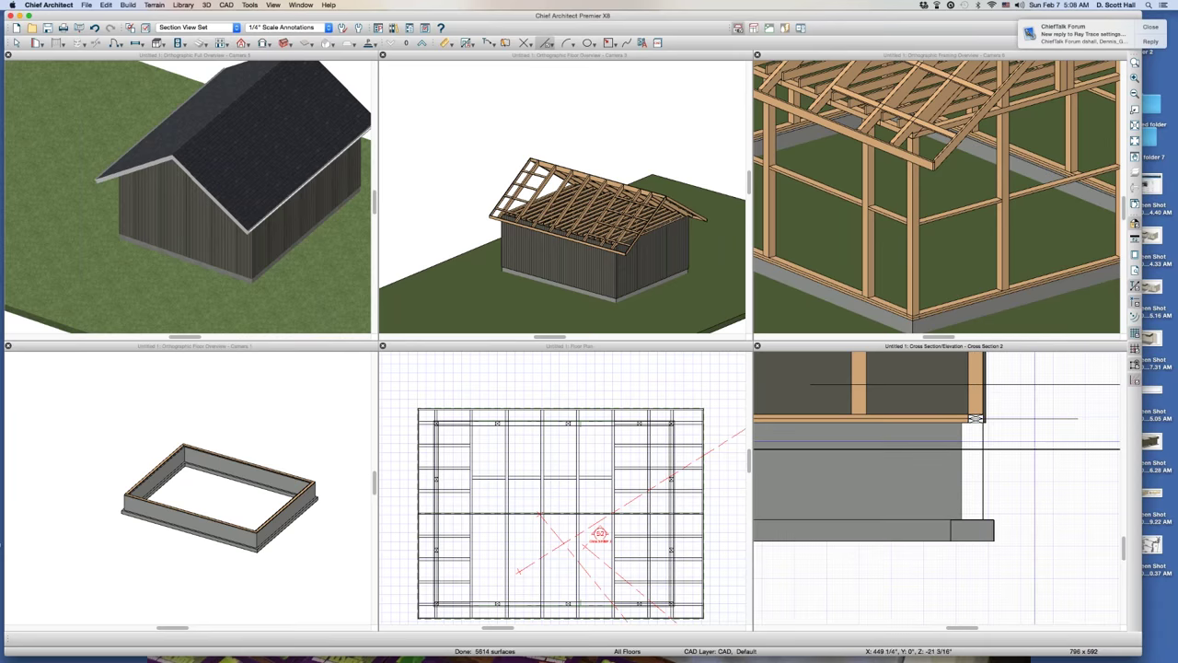
Add a vertical dimension at the wall base and adjust it to read 1'-0 5/8"
{"action": "left_click", "coordinate": [1040, 420]}
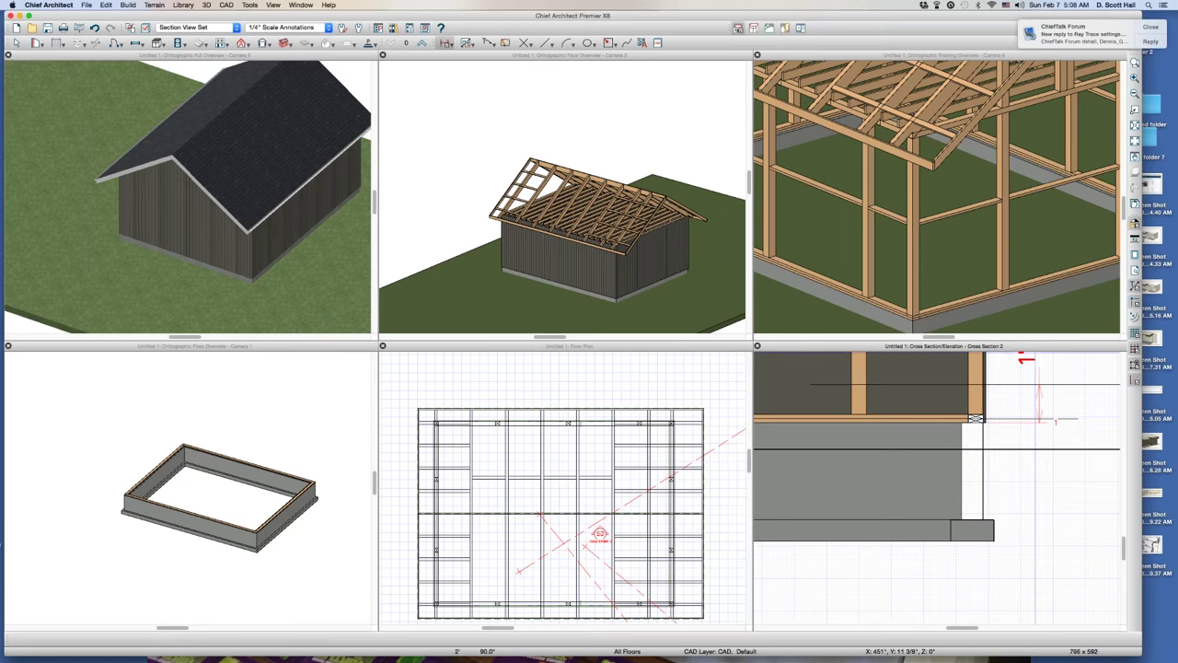
{"action": "left_click", "coordinate": [1038, 394]}
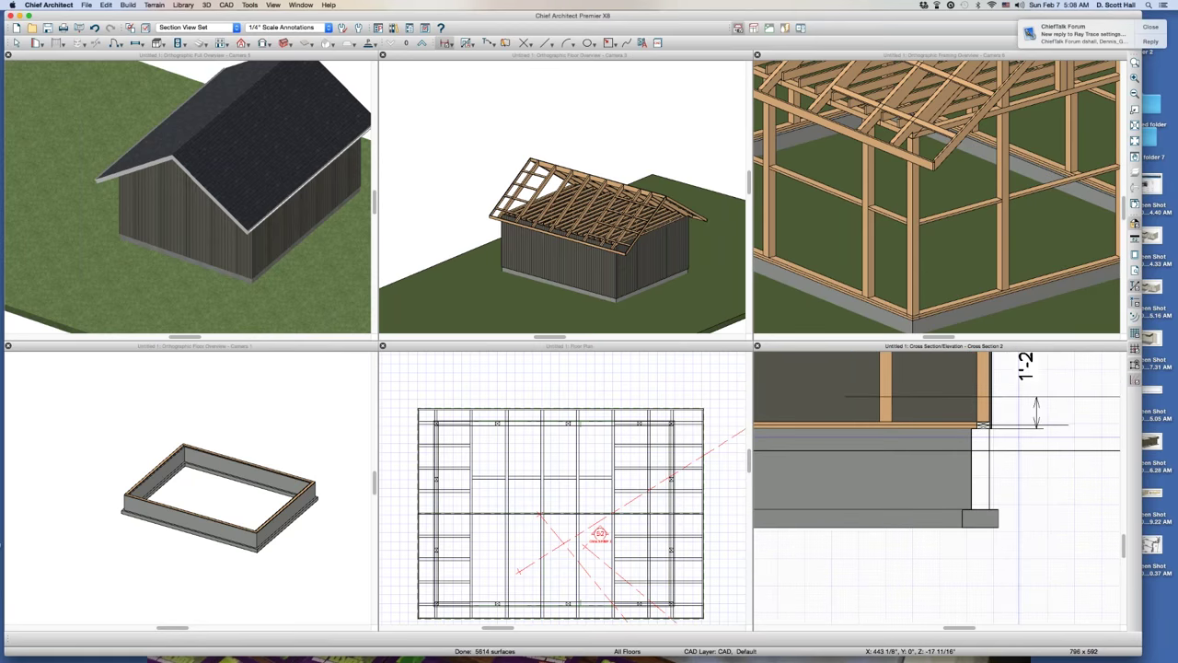
{"action": "left_click", "coordinate": [983, 425]}
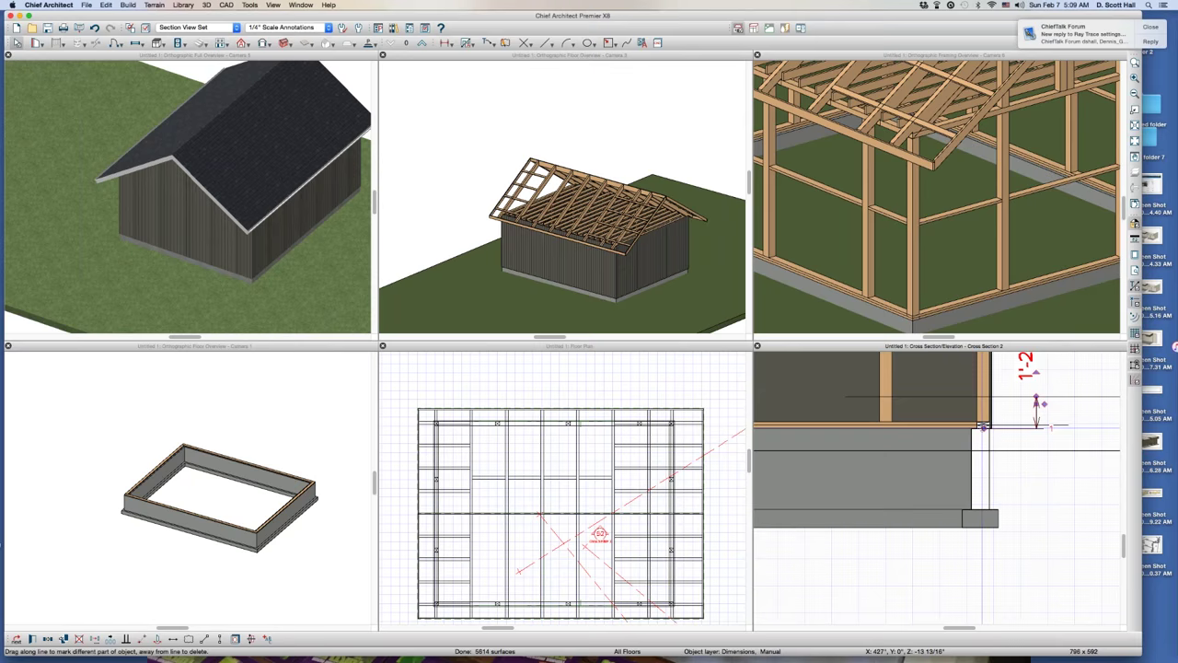
{"action": "left_click_drag", "start_coordinate": [1050, 427], "coordinate": [1006, 430]}
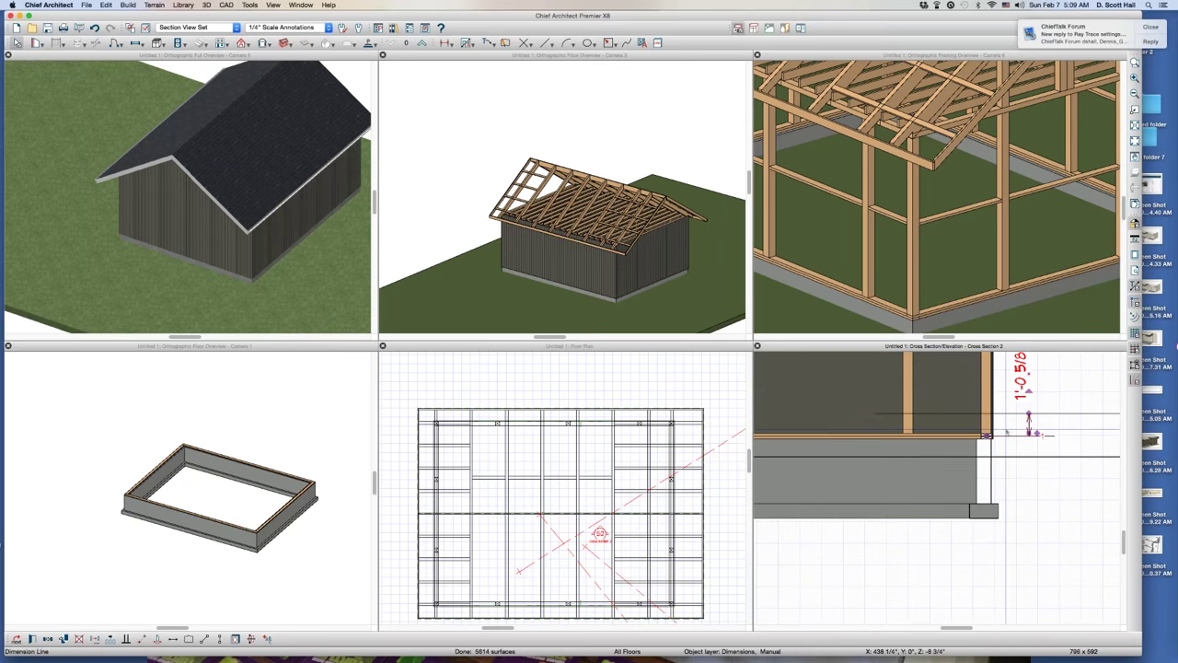
{"action": "key", "text": "Escape"}
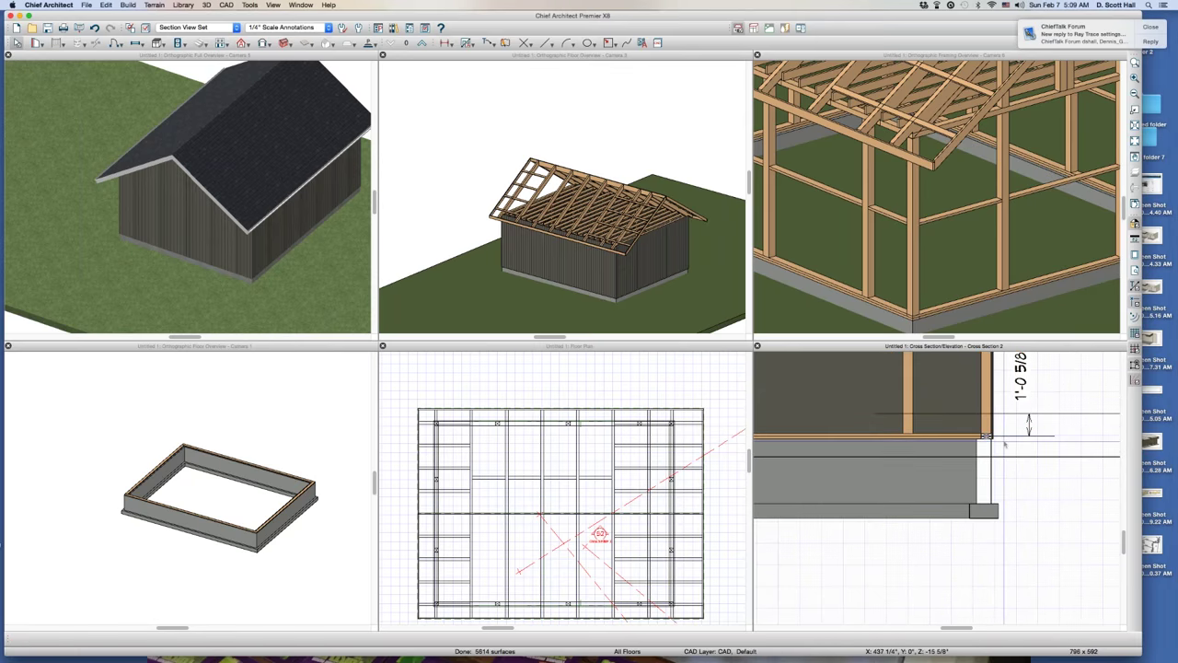
Delete the 3/4" OSB and Fir Framing layers from the room's floor structure, leaving 0"
{"action": "left_click", "coordinate": [625, 433]}
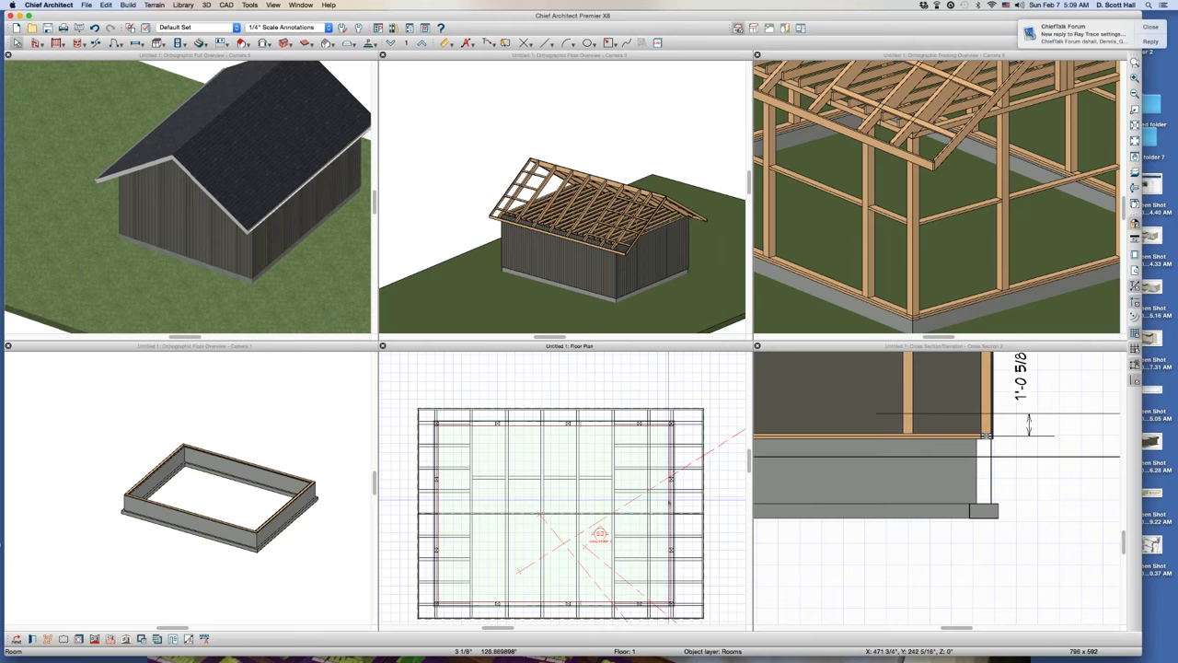
{"action": "double_click", "coordinate": [573, 504]}
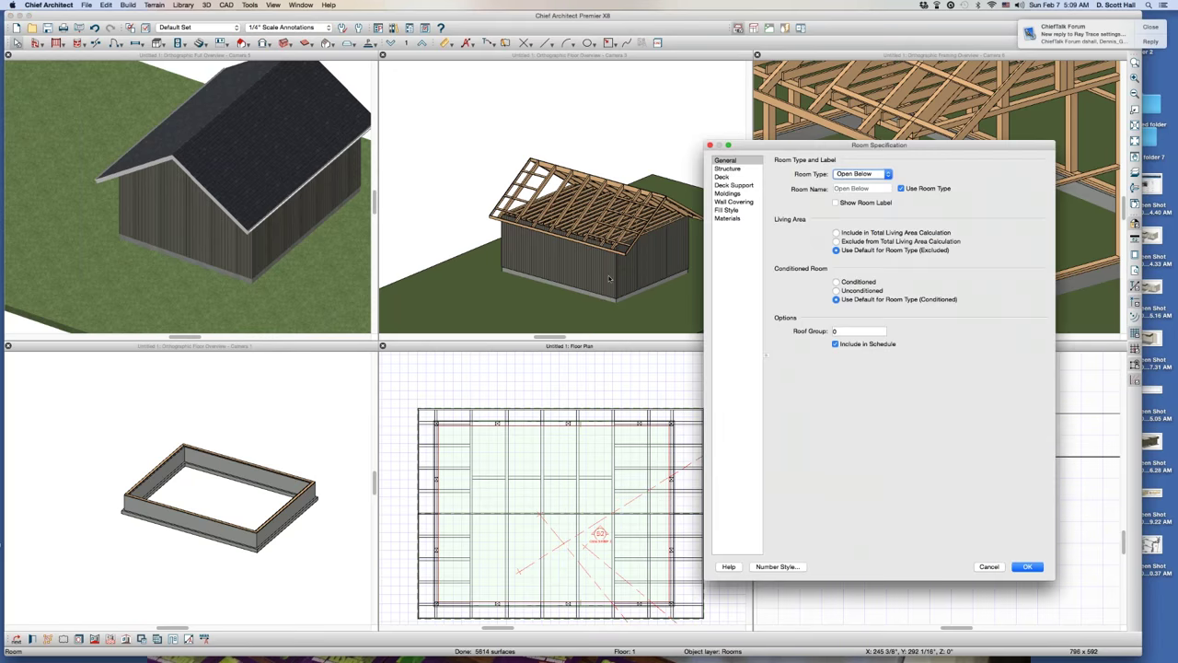
{"action": "left_click", "coordinate": [727, 170]}
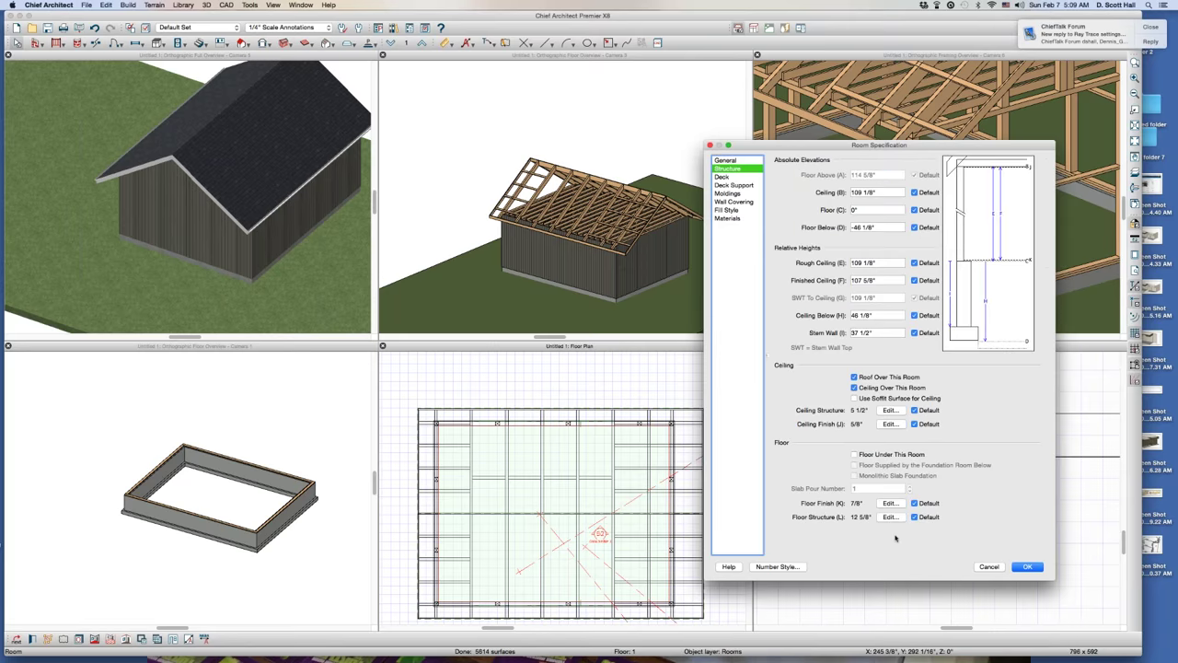
{"action": "left_click", "coordinate": [889, 516]}
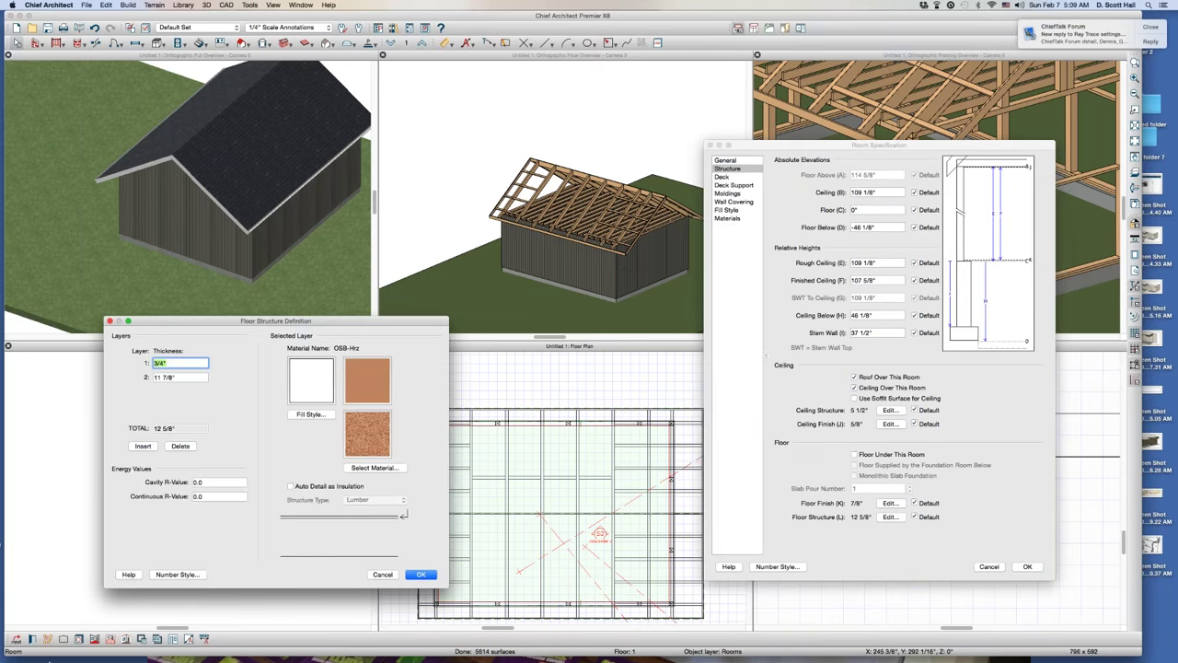
{"action": "left_click", "coordinate": [193, 445]}
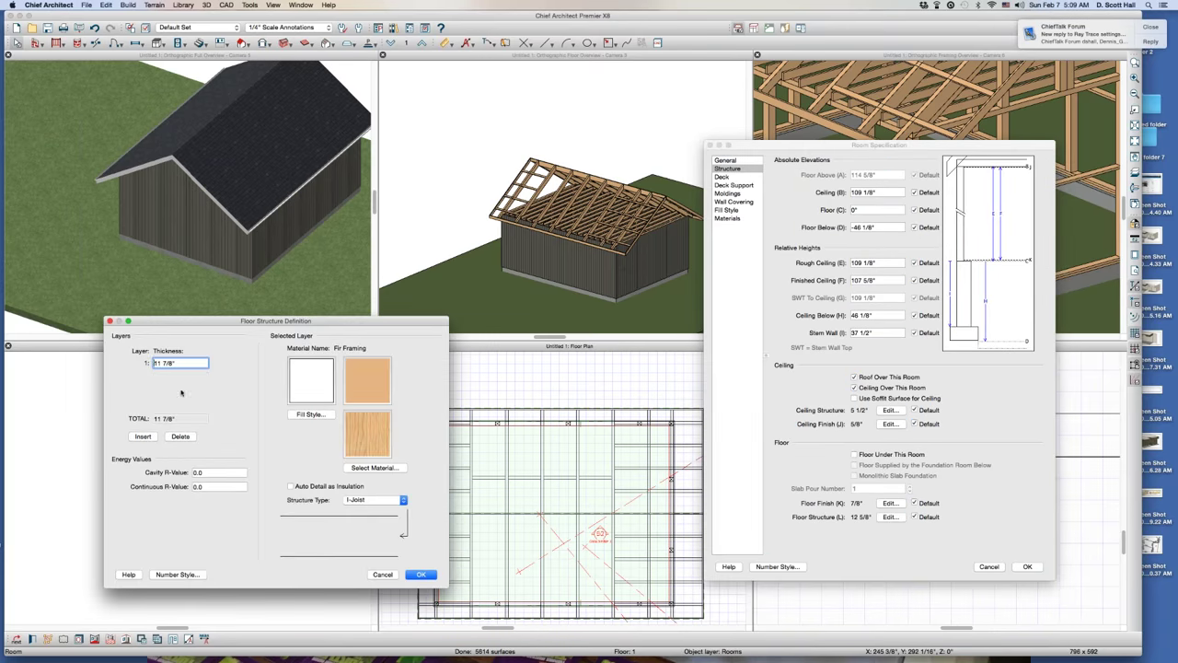
{"action": "left_click", "coordinate": [185, 436]}
{"action": "left_click", "coordinate": [421, 575]}
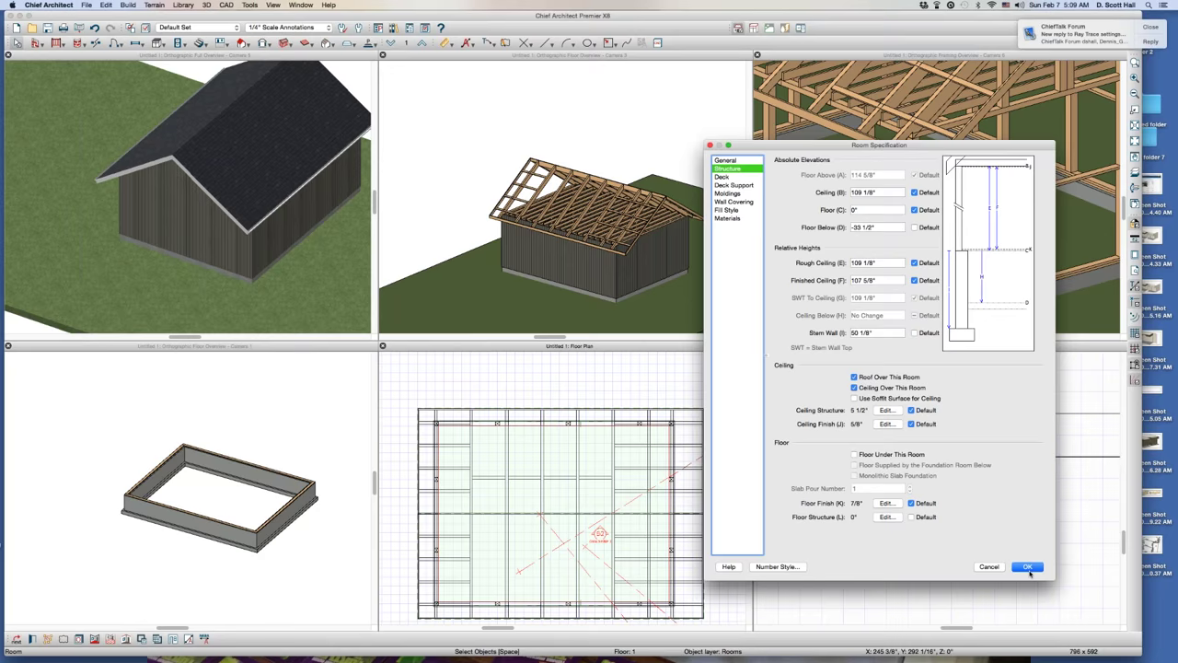
{"action": "left_click", "coordinate": [1029, 567]}
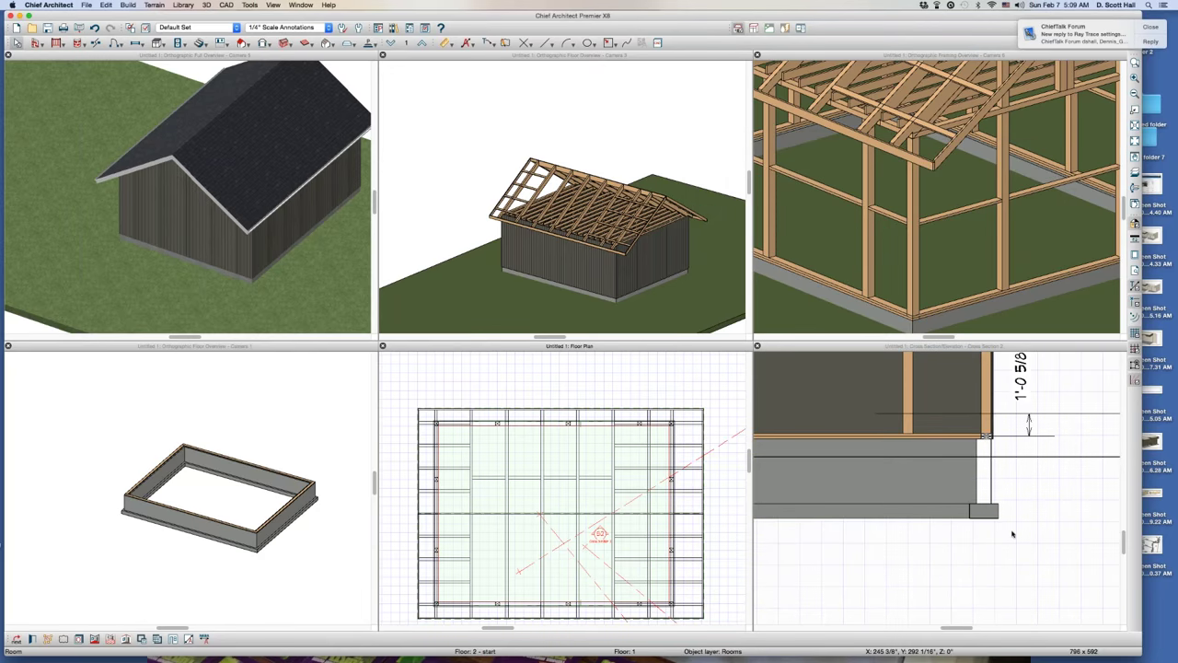
Zoom into the cross-section to see the walls now sitting directly on the 50 1/8" stem wall
{"action": "scroll", "coordinate": [995, 427], "scroll_direction": "up", "scroll_amount": 1}
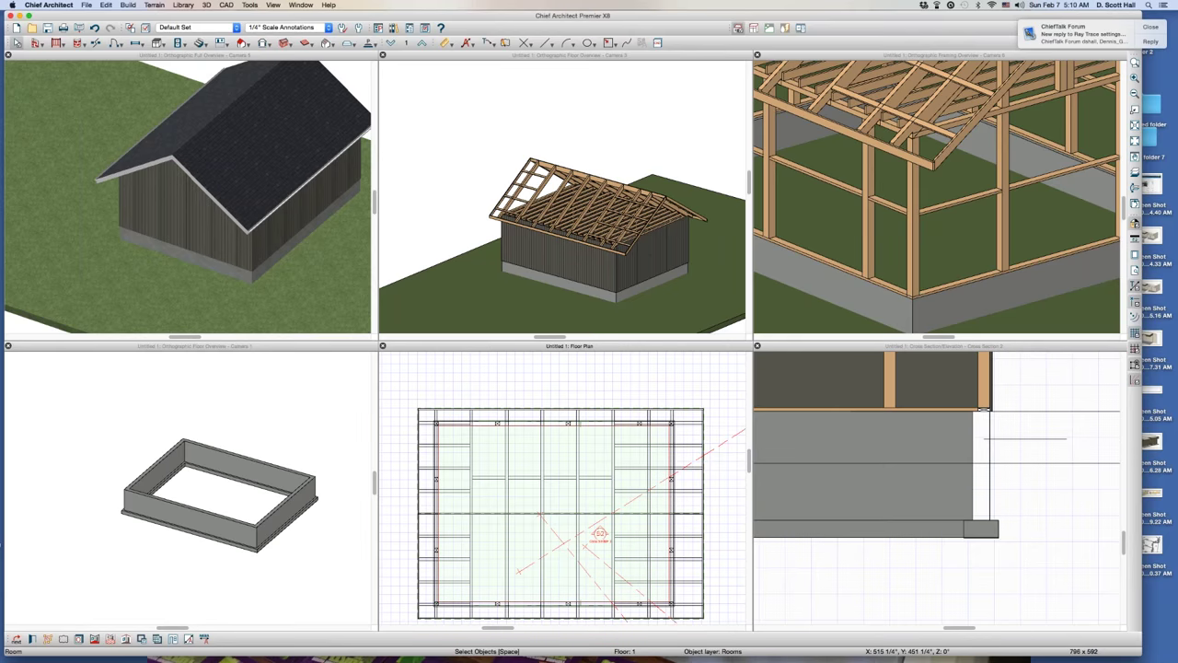
{"action": "left_click", "coordinate": [762, 517]}
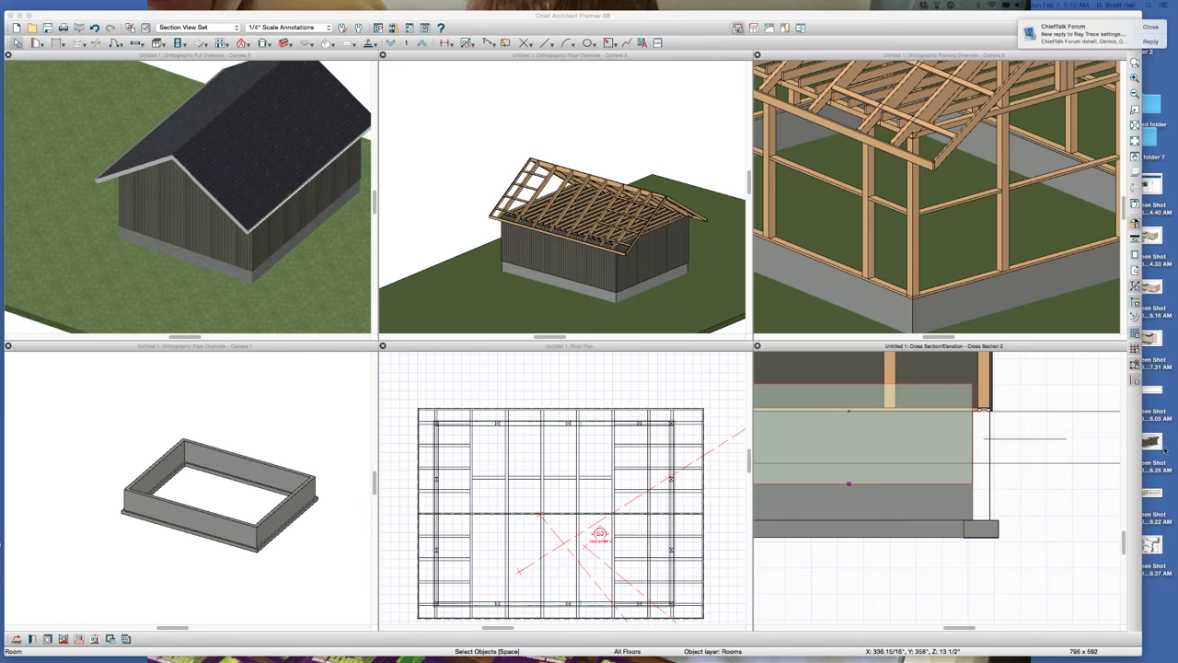
{"action": "left_click", "coordinate": [998, 552]}
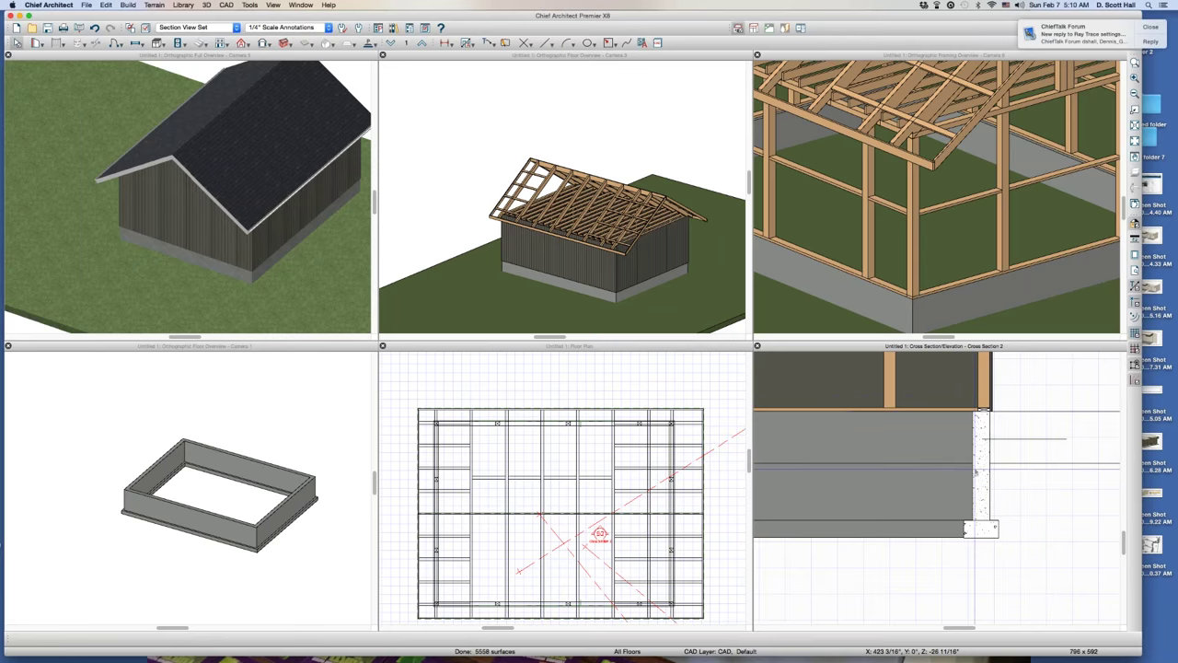
{"action": "scroll", "coordinate": [988, 505], "scroll_direction": "up", "scroll_amount": 2}
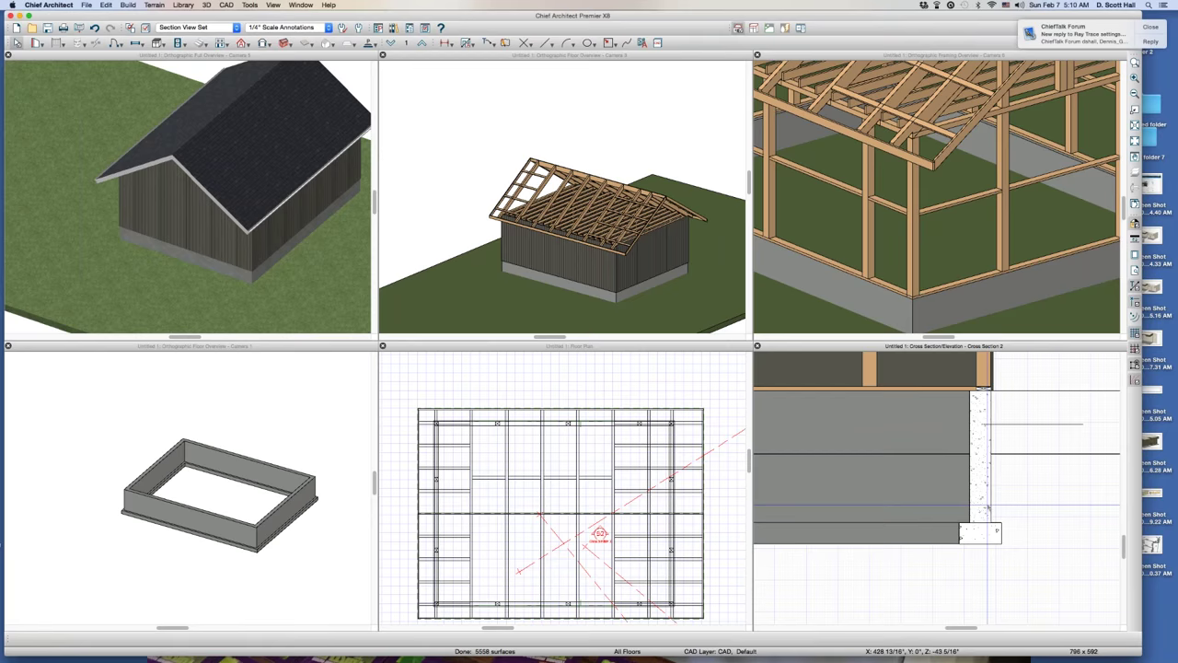
{"action": "left_click", "coordinate": [983, 512]}
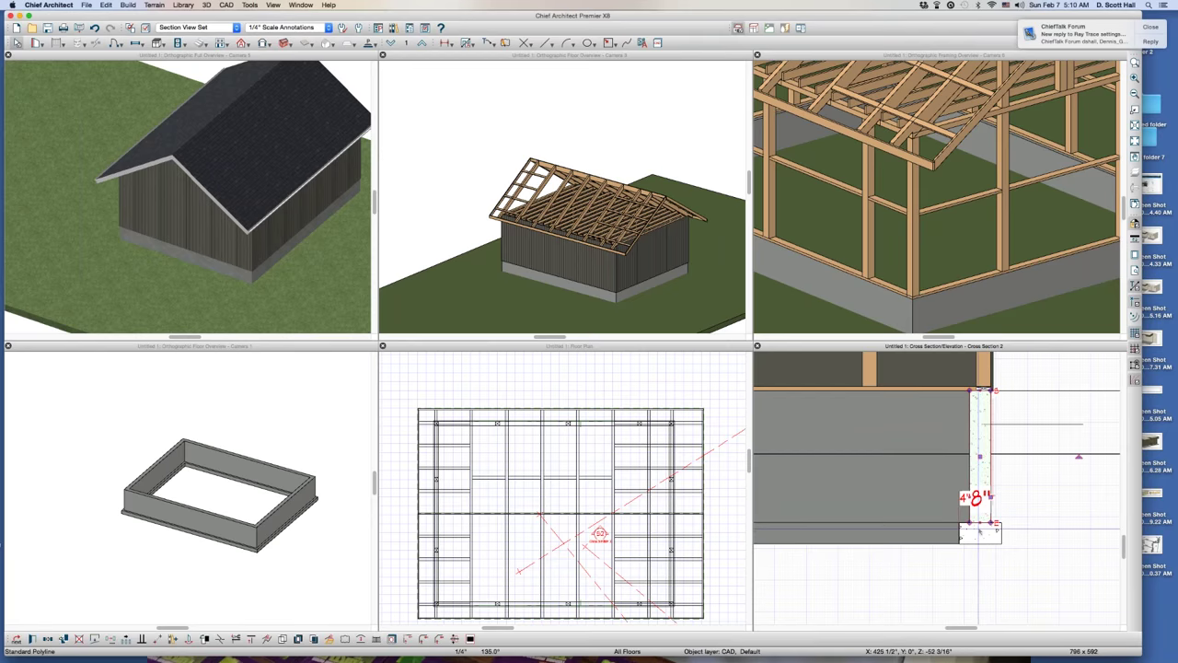
{"action": "left_click", "coordinate": [980, 534]}
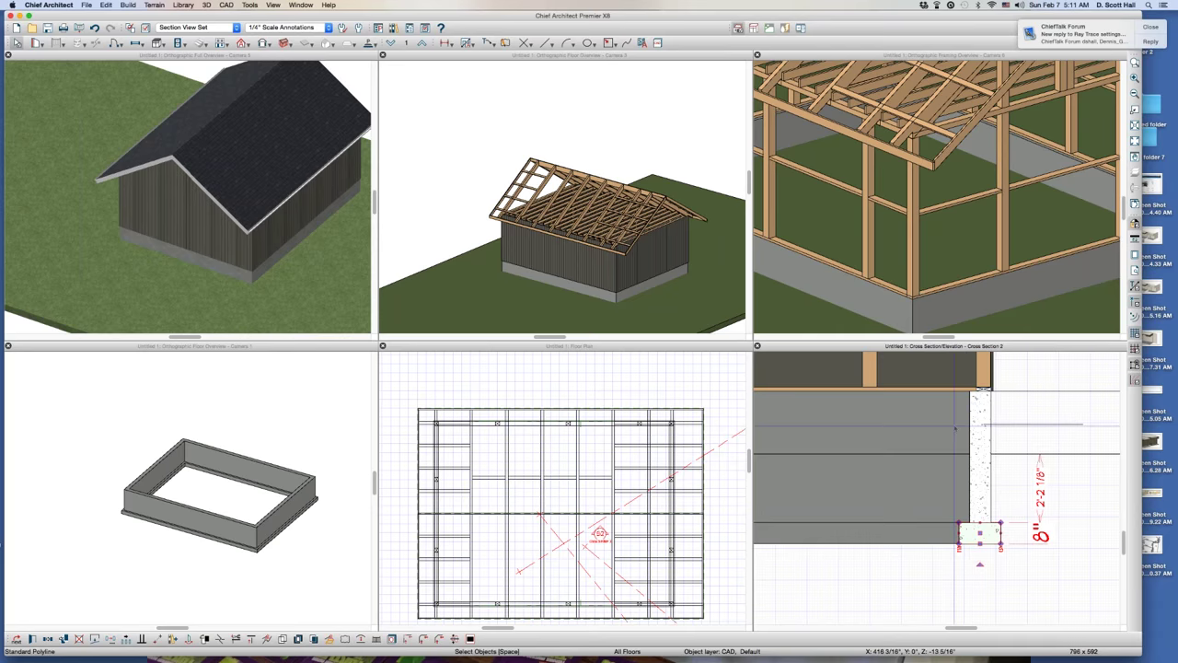
{"action": "key", "text": "Escape"}
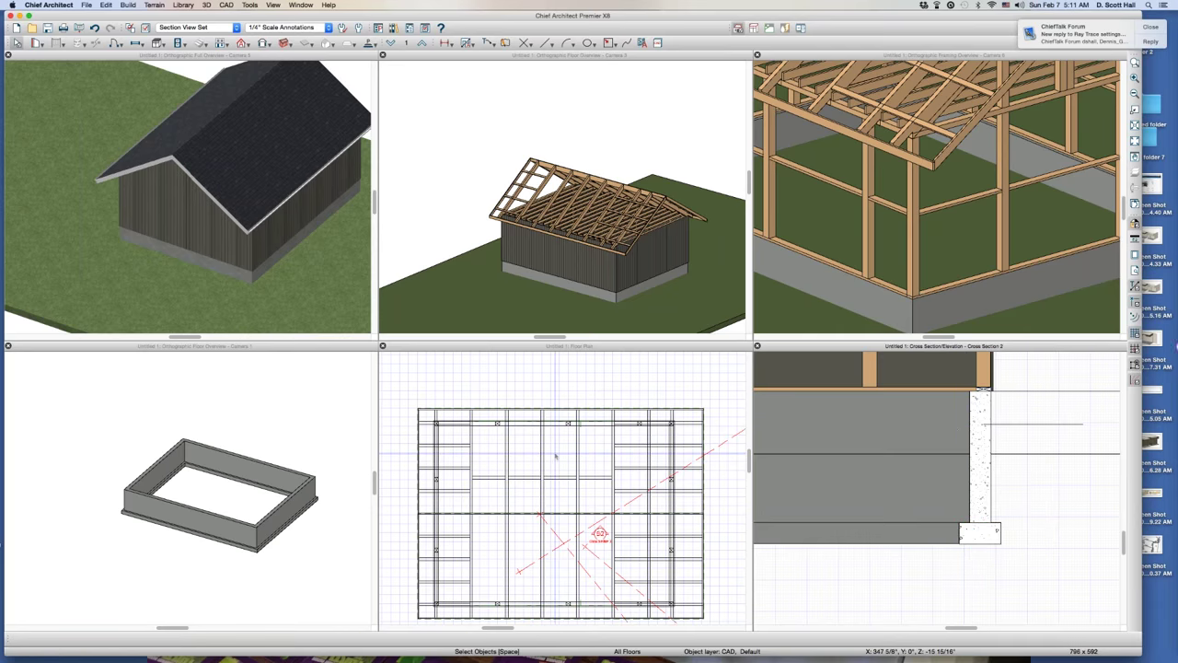
Open the room's floor structure definition and insert a new layer 1 1/2" thick
{"action": "left_click", "coordinate": [555, 455]}
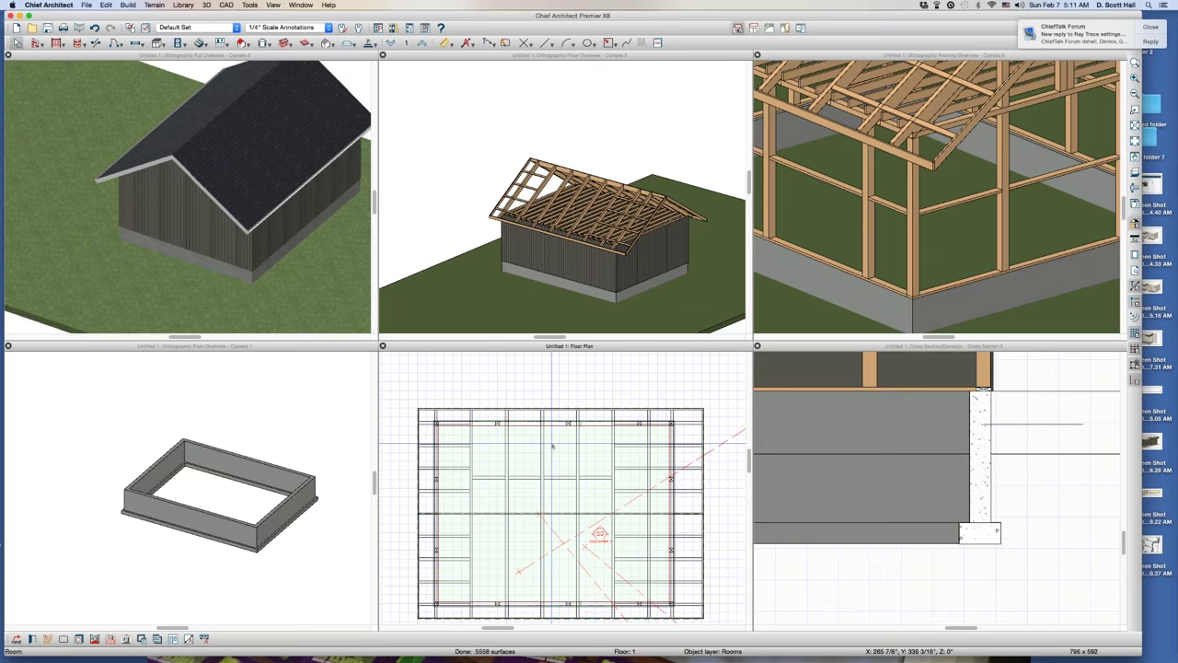
{"action": "double_click", "coordinate": [625, 434]}
{"action": "left_click", "coordinate": [735, 162]}
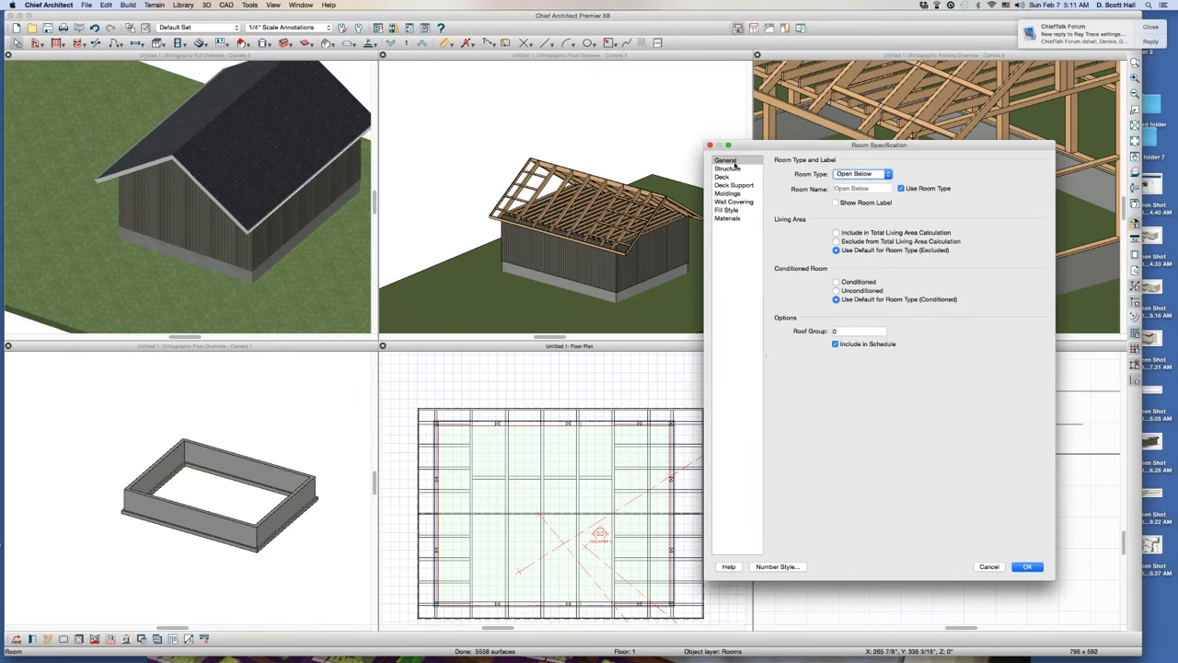
{"action": "left_click", "coordinate": [729, 169]}
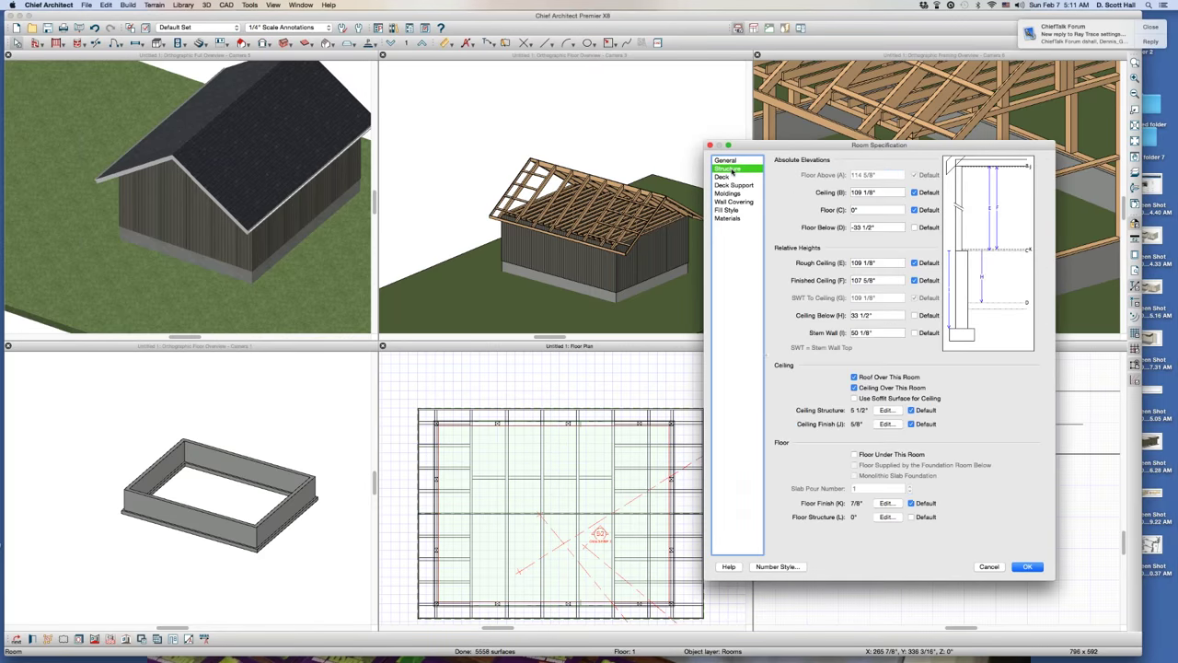
{"action": "left_click", "coordinate": [886, 516]}
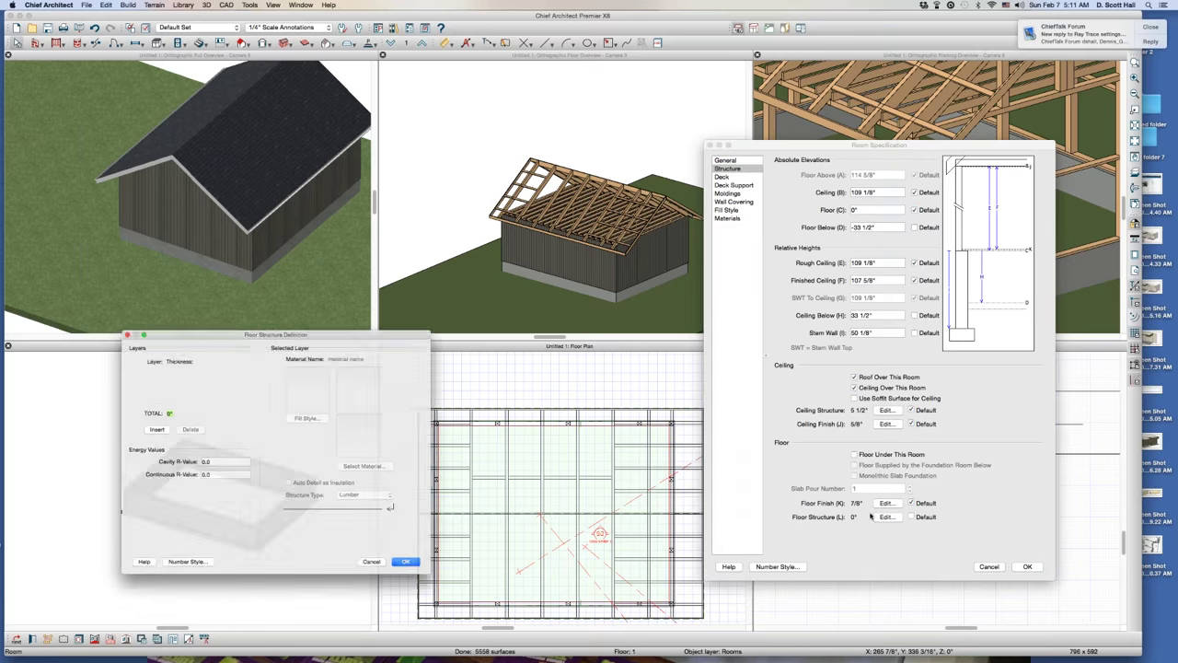
{"action": "left_click", "coordinate": [143, 428]}
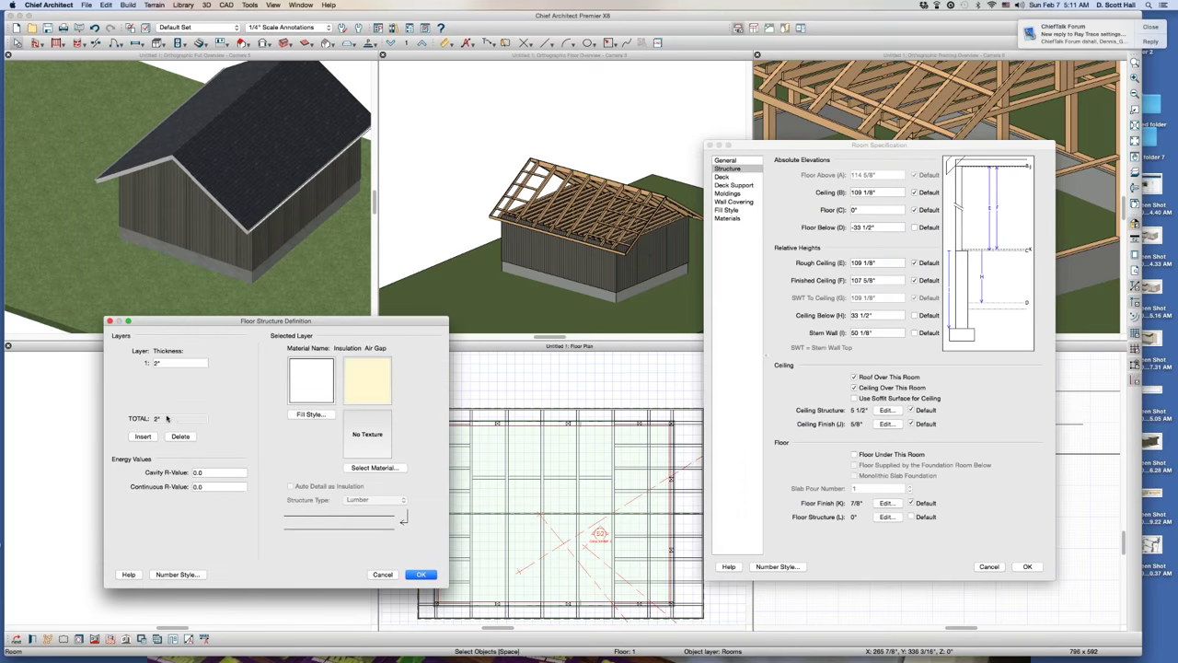
{"action": "left_click", "coordinate": [174, 363]}
{"action": "type", "text": "1.5"}
Give the new layer an air-gap (no material) material and confirm the 1 1/2" floor structure
{"action": "left_click", "coordinate": [392, 468]}
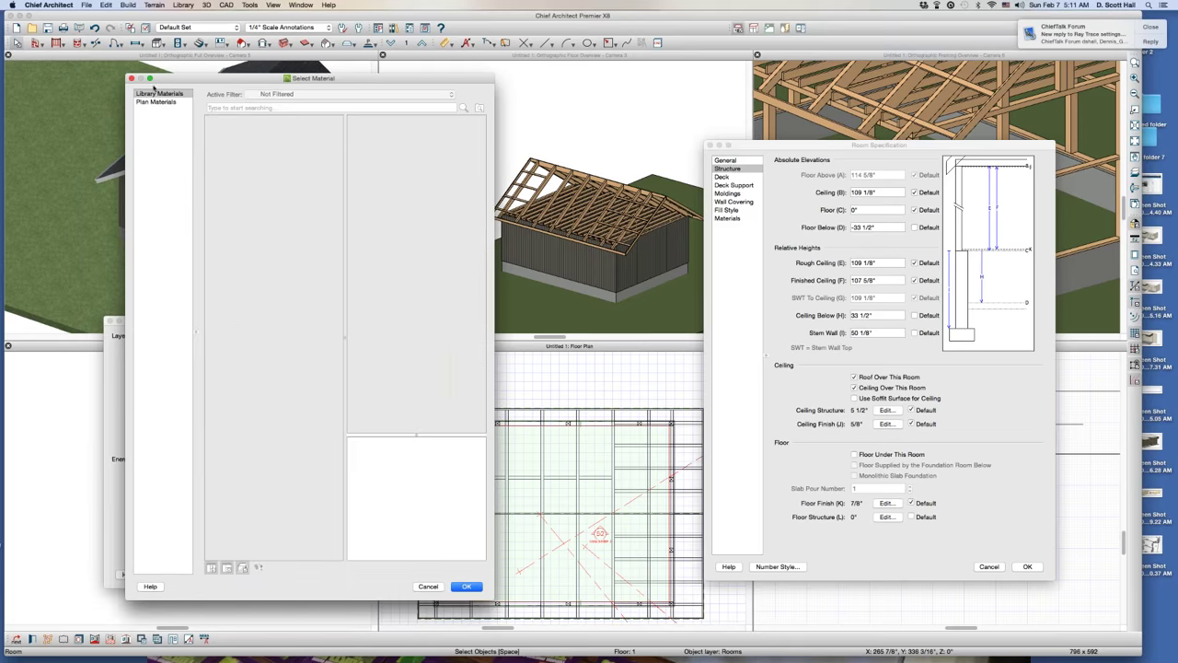
{"action": "left_click", "coordinate": [156, 102]}
{"action": "left_click", "coordinate": [280, 170]}
{"action": "left_click", "coordinate": [272, 271]}
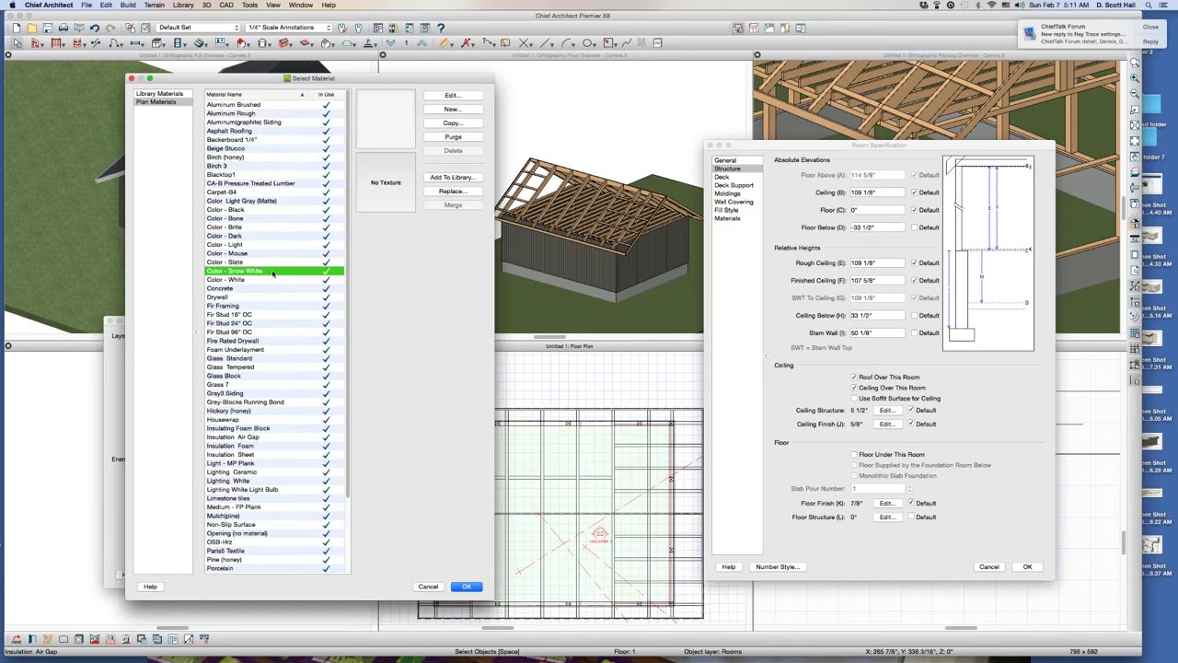
{"action": "key", "text": "o"}
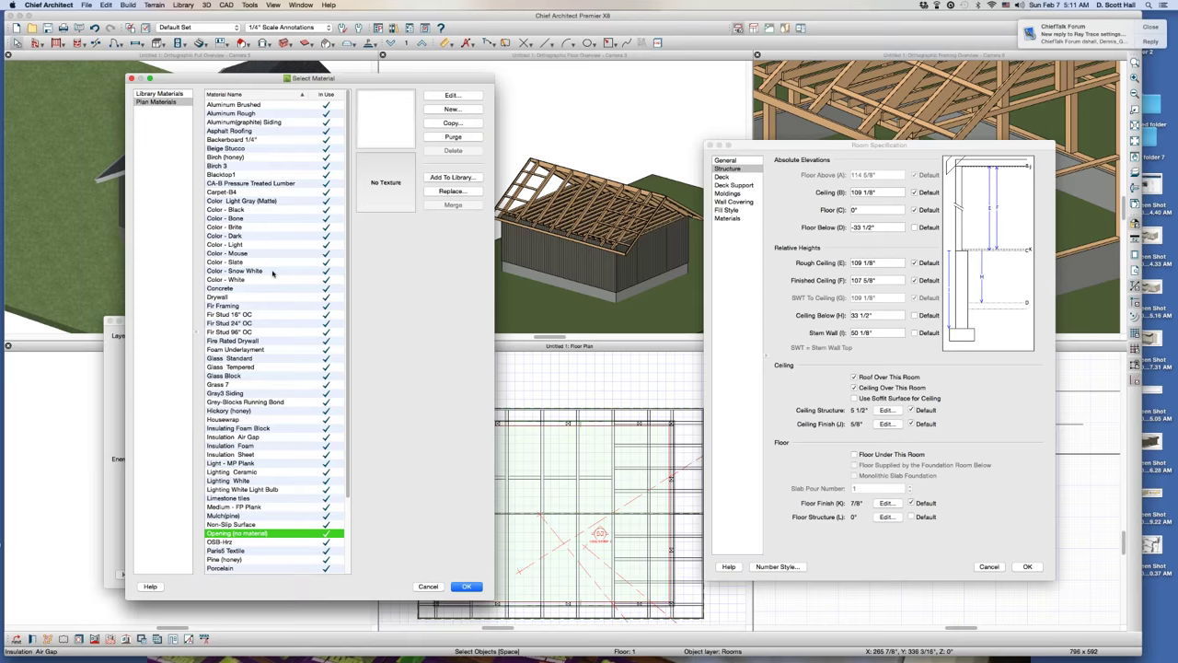
{"action": "key", "text": "Return"}
{"action": "key", "text": "Return"}
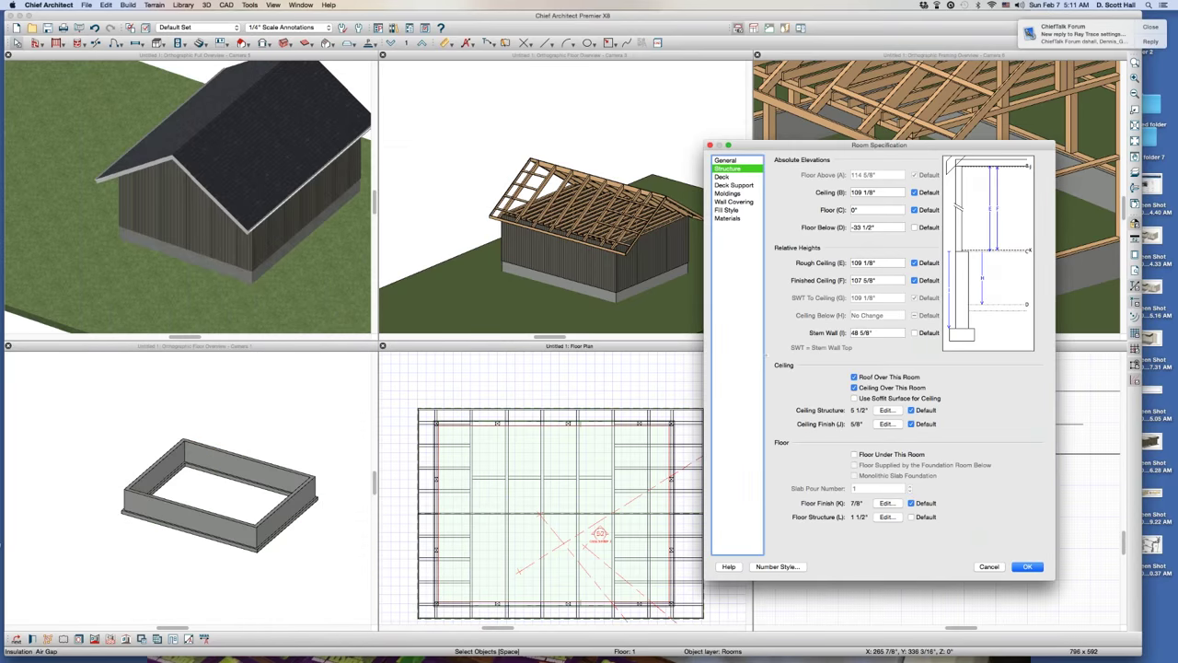
{"action": "key", "text": "Return"}
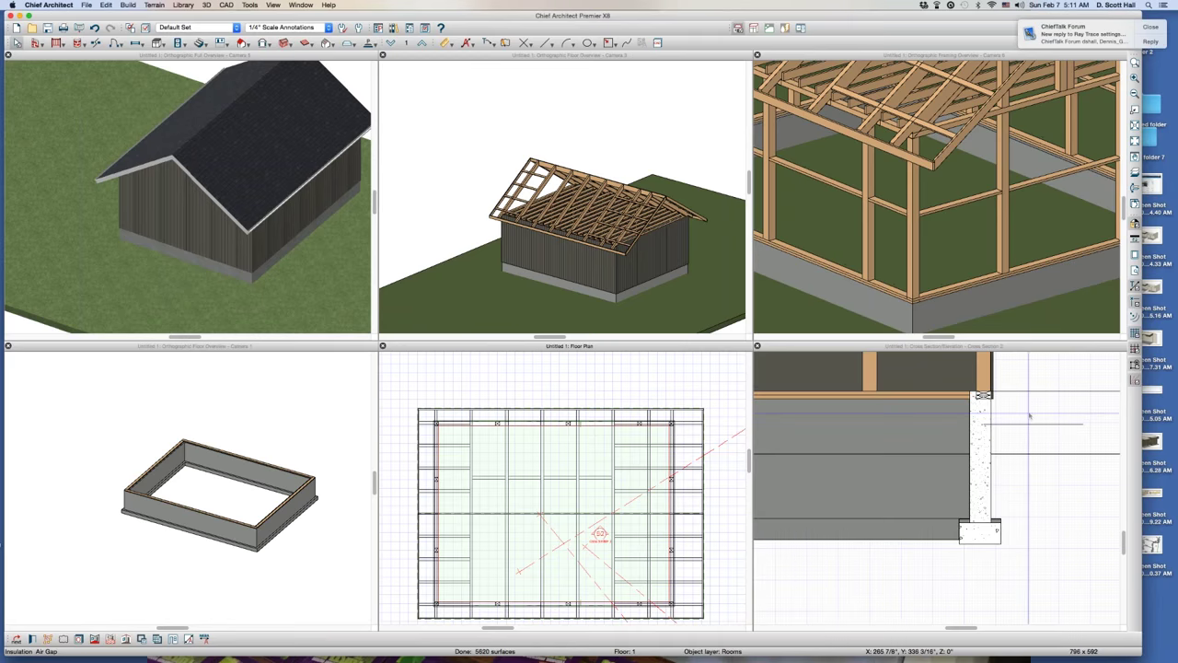
Select and delete the CAD reference line crossing the foundation wall in the cross-section
{"action": "scroll", "coordinate": [1029, 416], "scroll_direction": "up", "scroll_amount": 2}
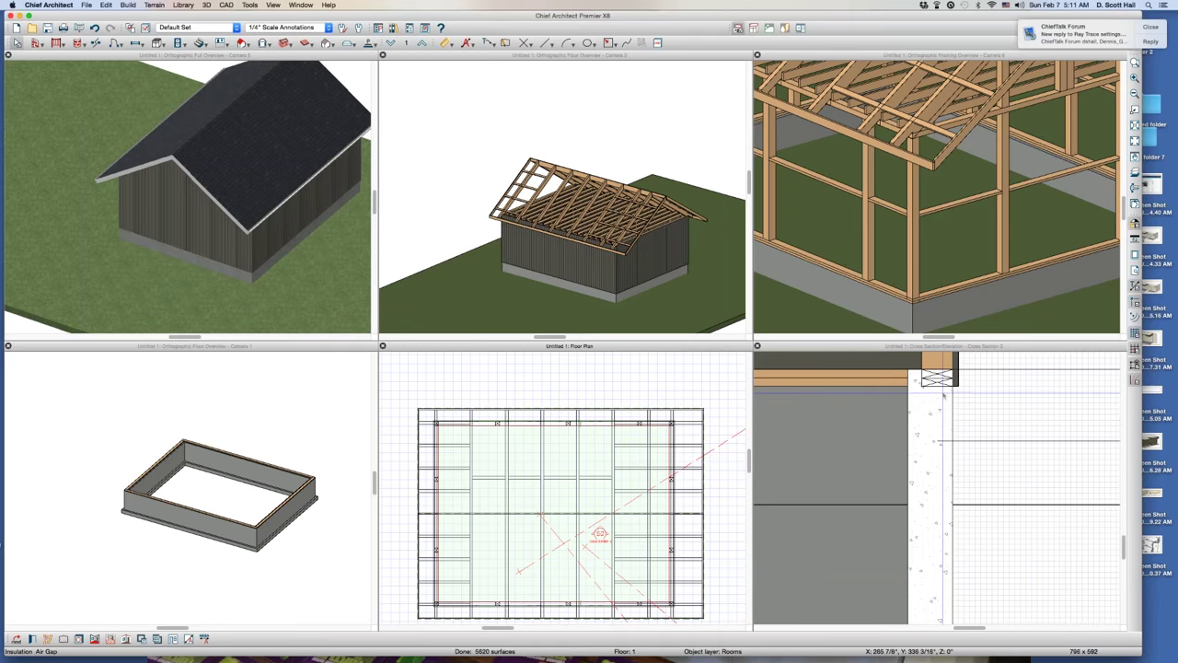
{"action": "left_click", "coordinate": [940, 396]}
{"action": "left_click", "coordinate": [937, 402]}
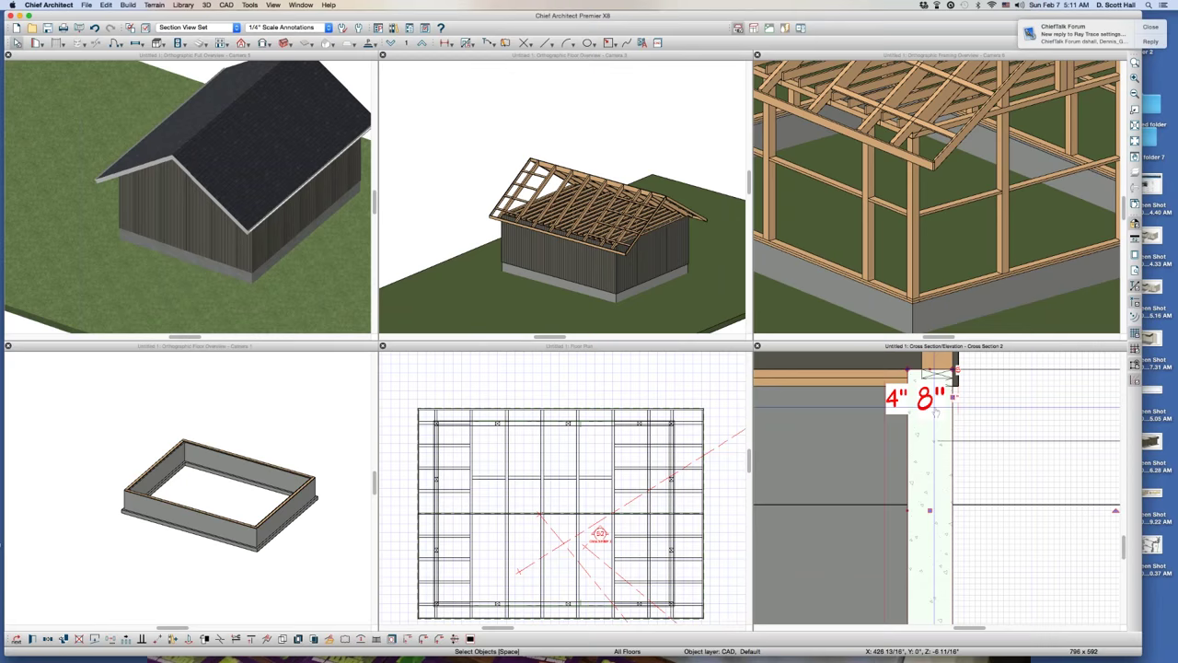
{"action": "scroll", "coordinate": [948, 423], "scroll_direction": "down", "scroll_amount": 2}
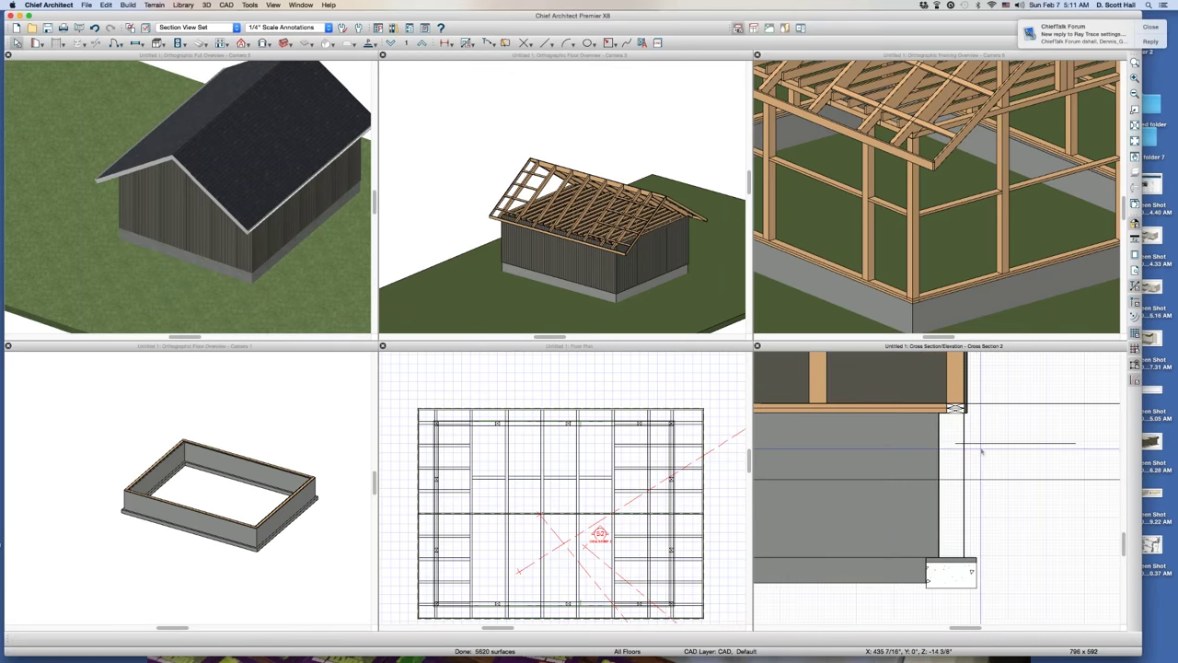
{"action": "left_click", "coordinate": [980, 445]}
{"action": "left_click", "coordinate": [640, 44]}
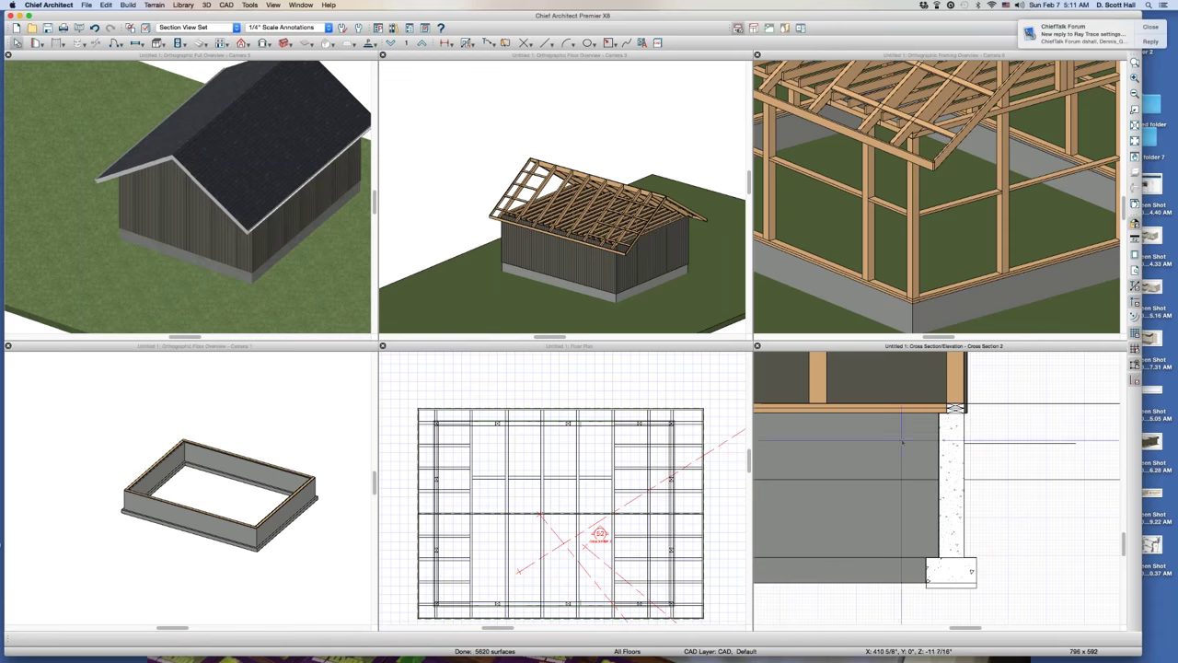
{"action": "left_click", "coordinate": [965, 443]}
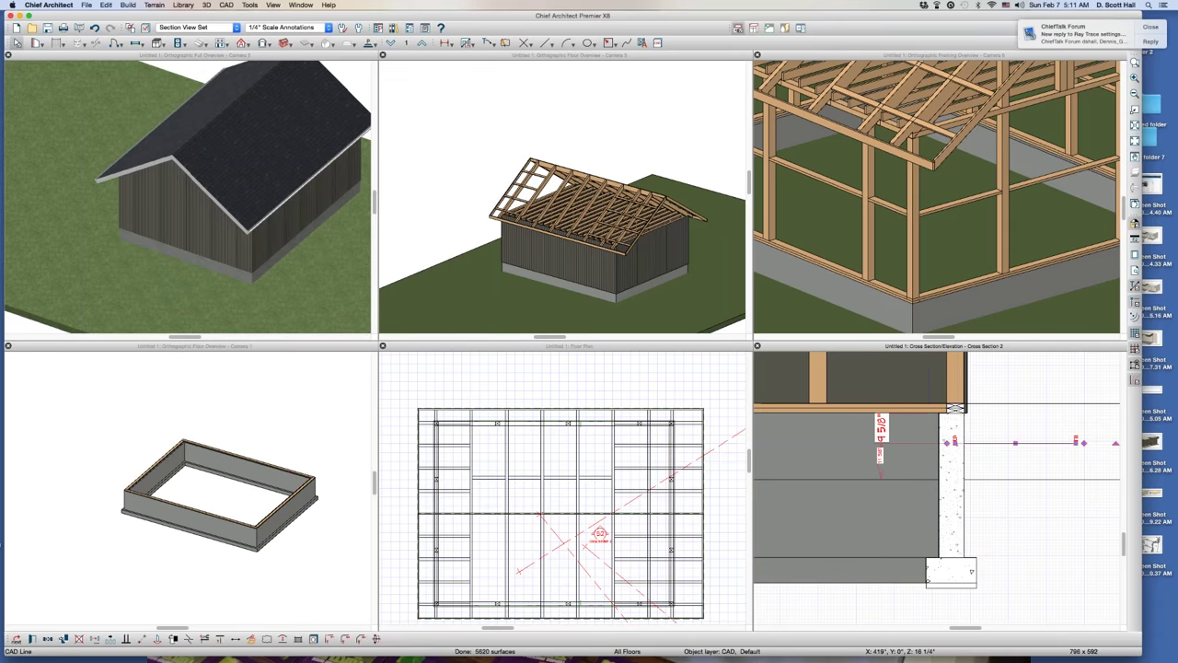
{"action": "key", "text": "Delete"}
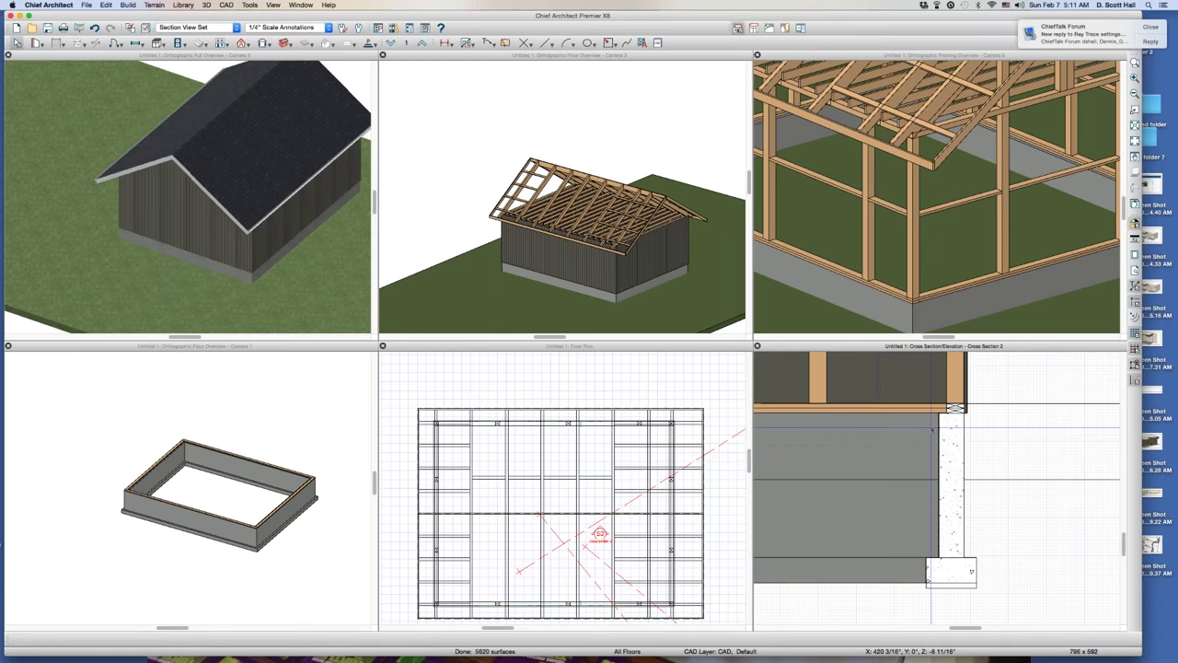
{"action": "scroll", "coordinate": [932, 470], "scroll_direction": "down", "scroll_amount": 3}
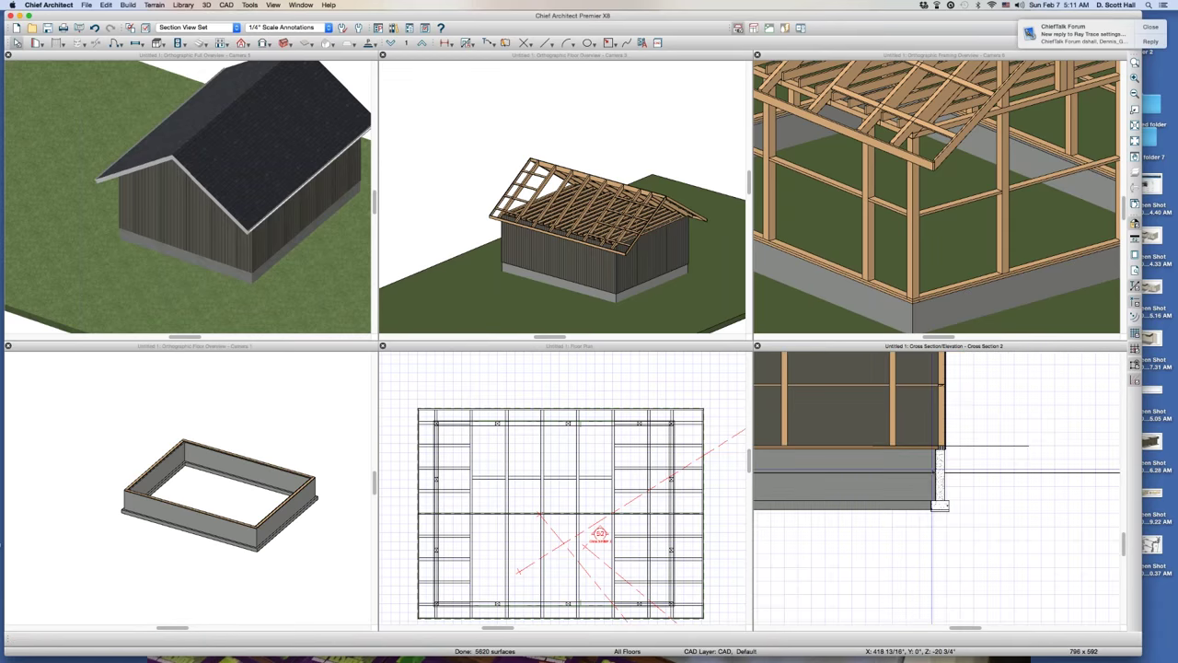
{"action": "left_click", "coordinate": [689, 376]}
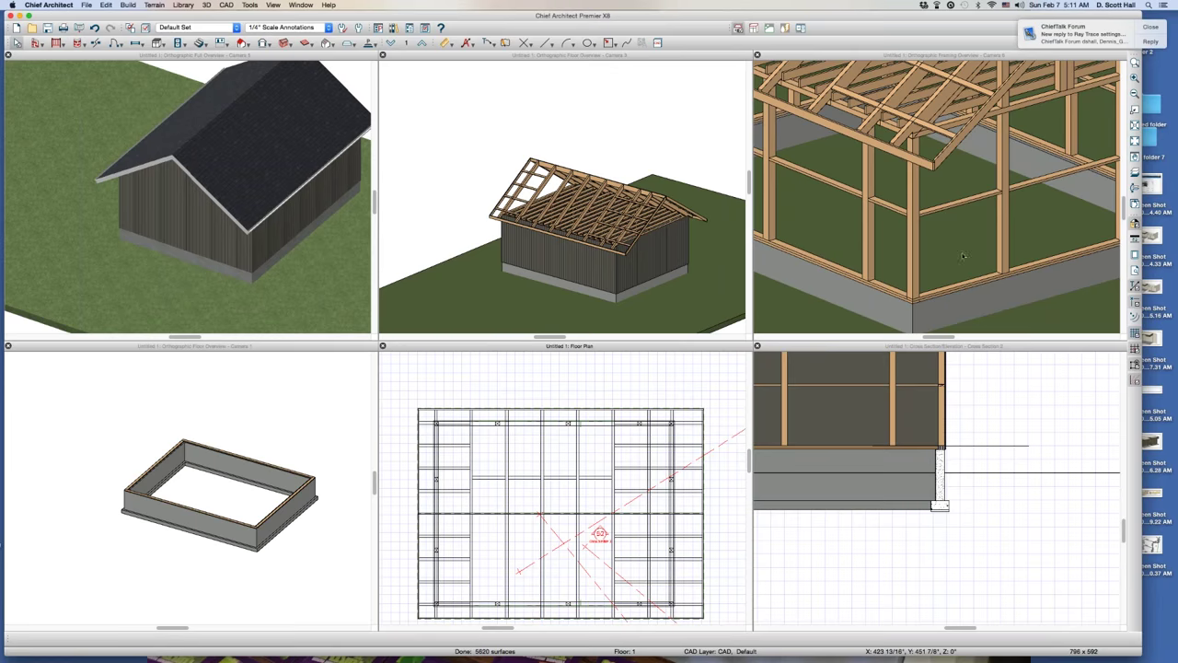
{"action": "left_click_drag", "start_coordinate": [963, 256], "coordinate": [1050, 199]}
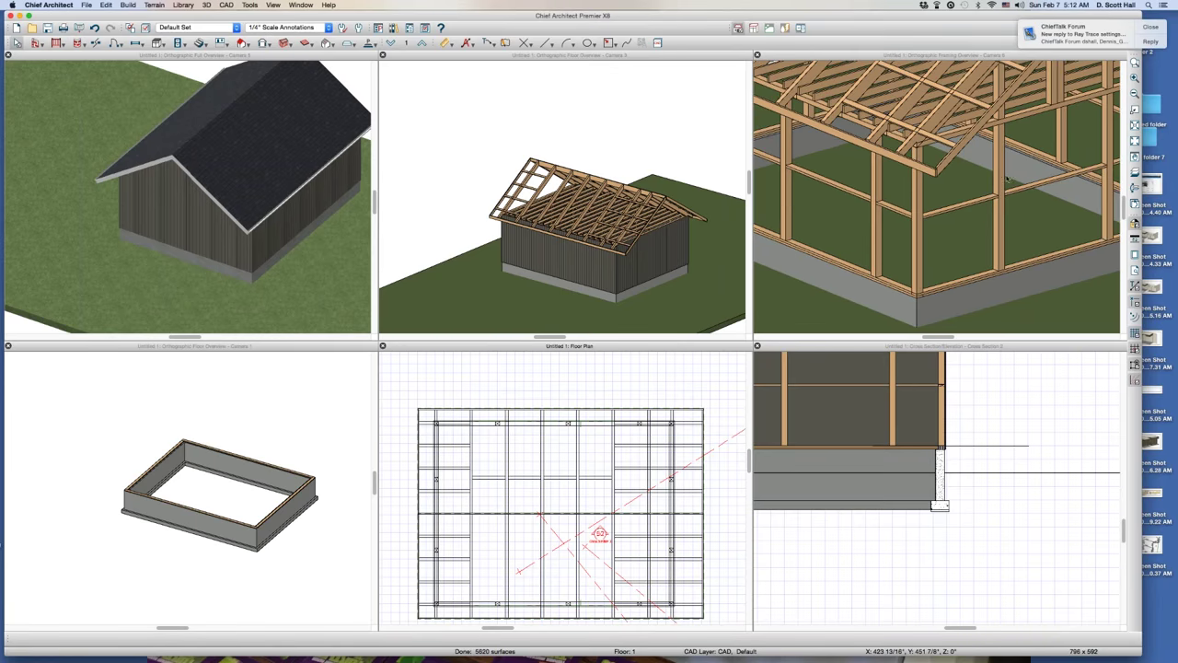
Activate the 3D framing view and preview the Build Framing settings without changes
{"action": "left_click", "coordinate": [1024, 184]}
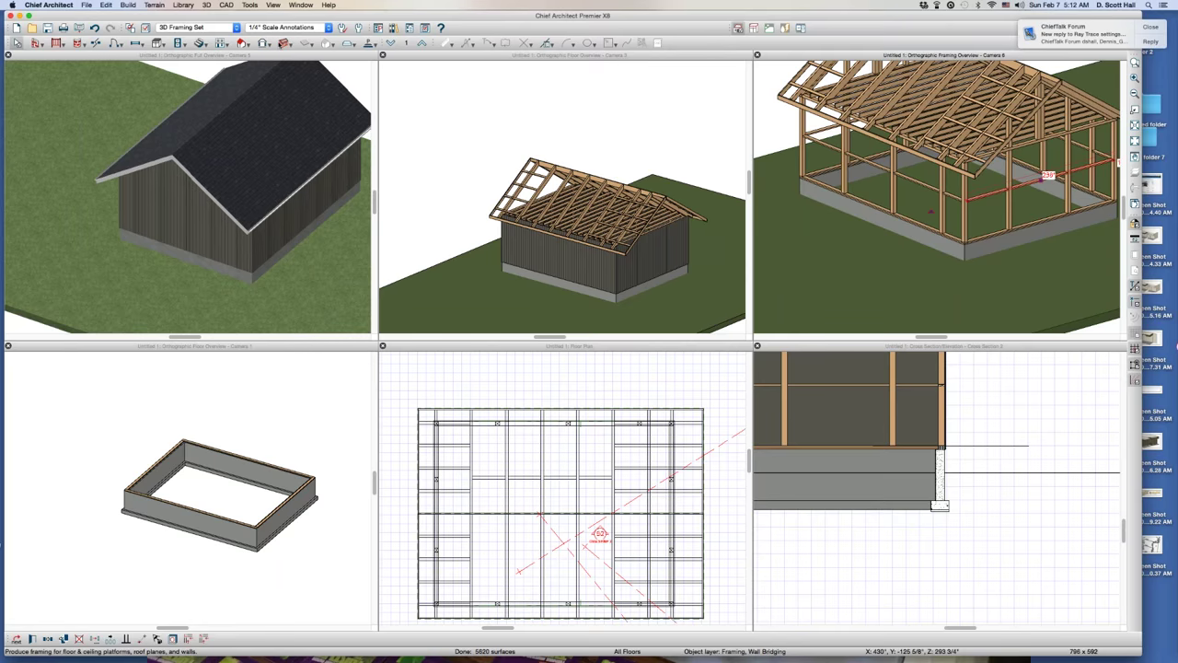
{"action": "left_click", "coordinate": [422, 44]}
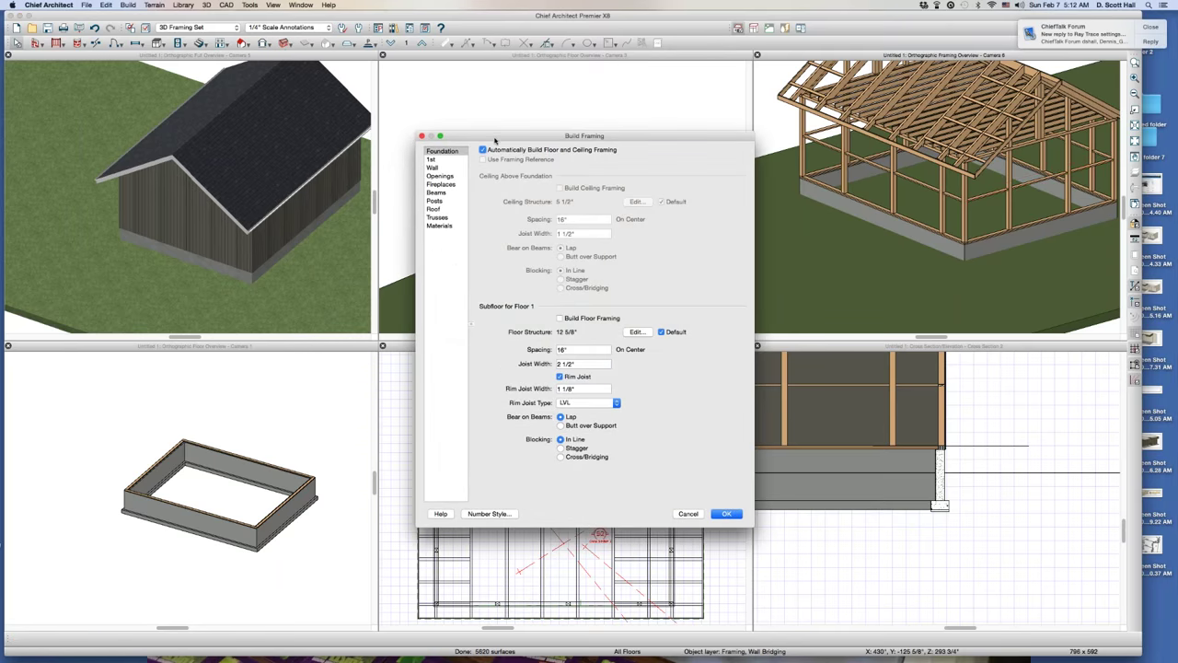
{"action": "left_click_drag", "start_coordinate": [495, 140], "coordinate": [479, 137]}
{"action": "left_click", "coordinate": [669, 512]}
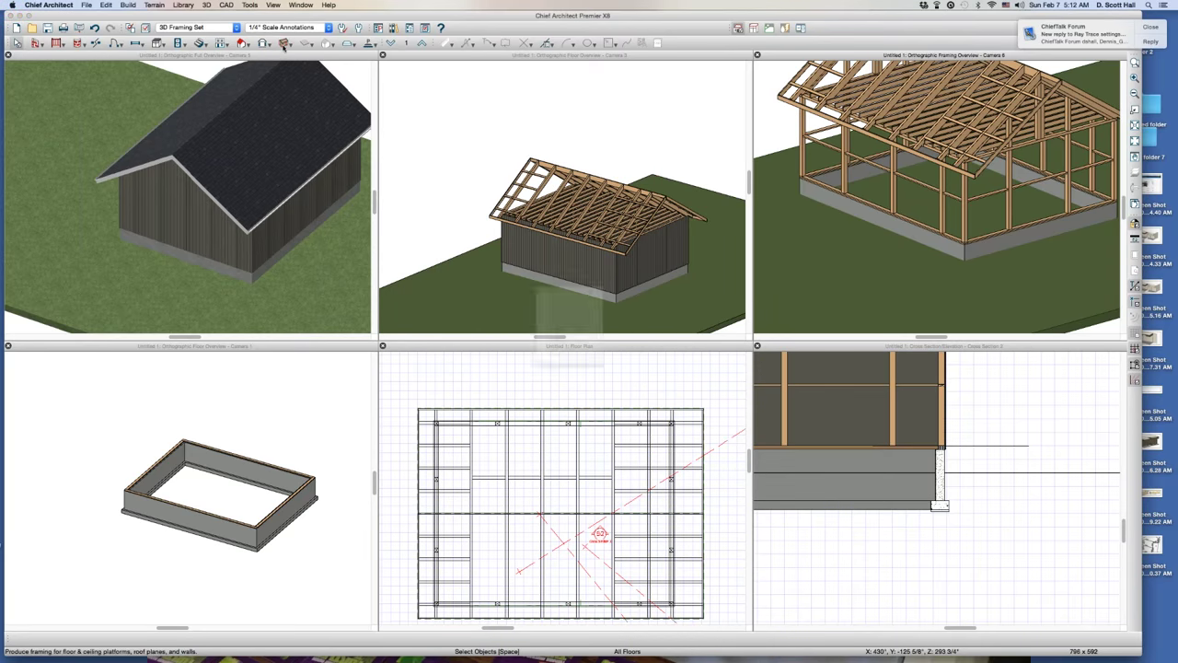
Set wall framing to Top Plate Count 1 and Bottom Plate Count 0, then rebuild
{"action": "left_click", "coordinate": [284, 44]}
{"action": "left_click", "coordinate": [427, 166]}
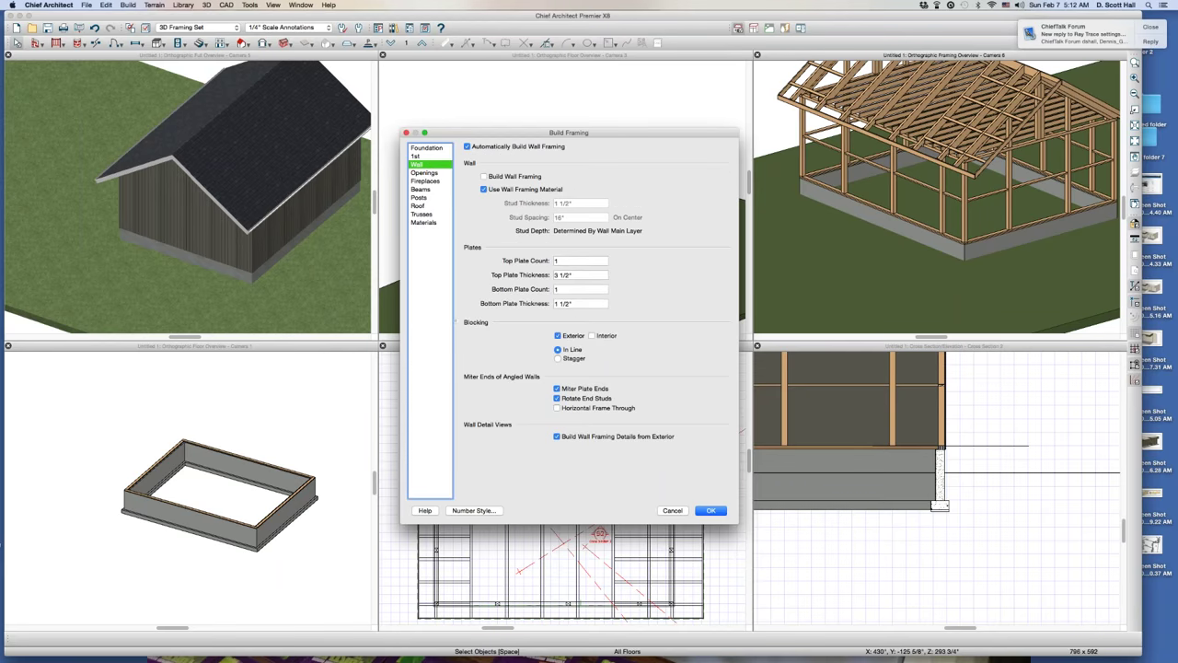
{"action": "left_click", "coordinate": [486, 304]}
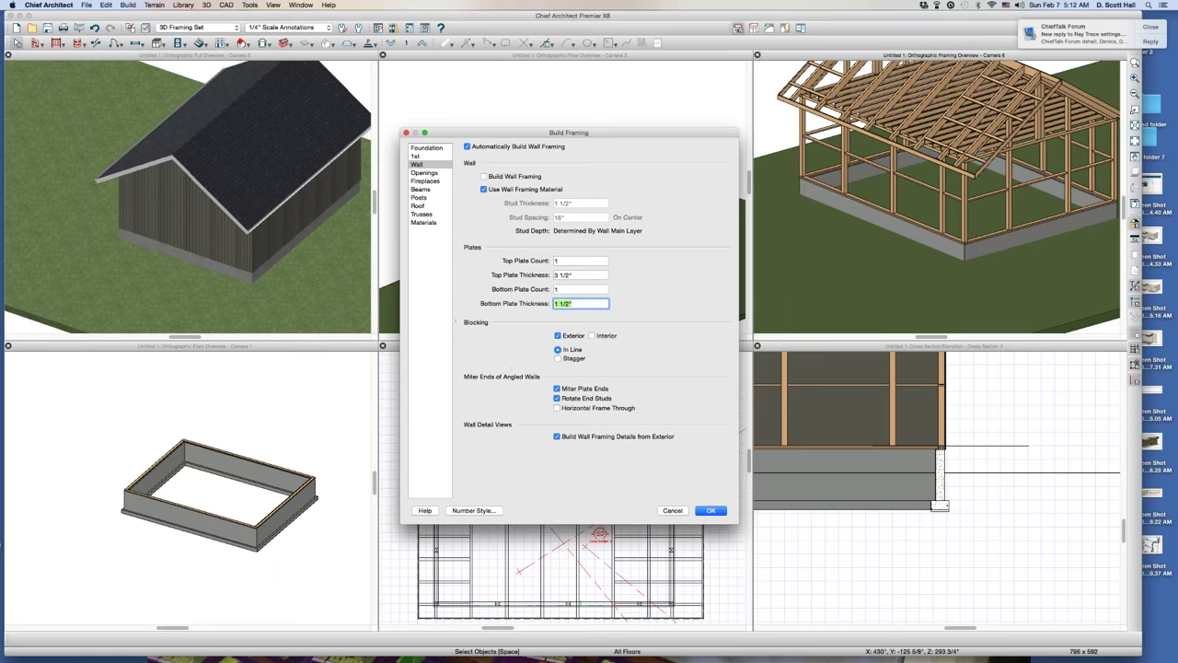
{"action": "key", "text": "Tab"}
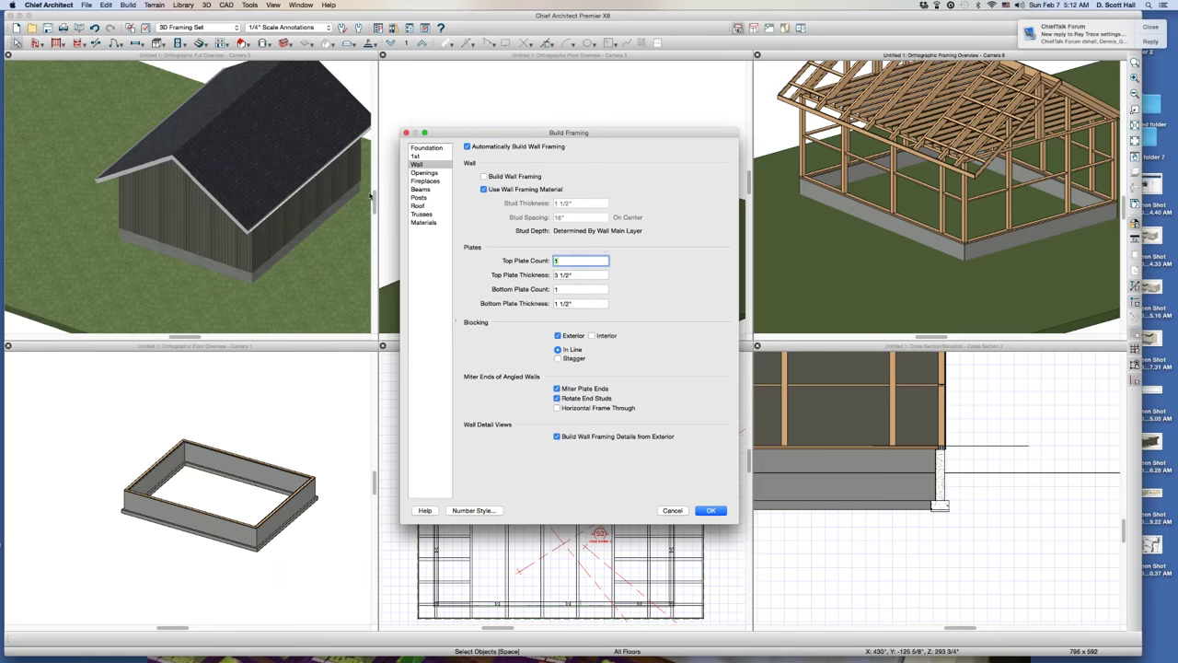
{"action": "key", "text": "Tab"}
{"action": "key", "text": "shift+Tab"}
{"action": "key", "text": "Tab"}
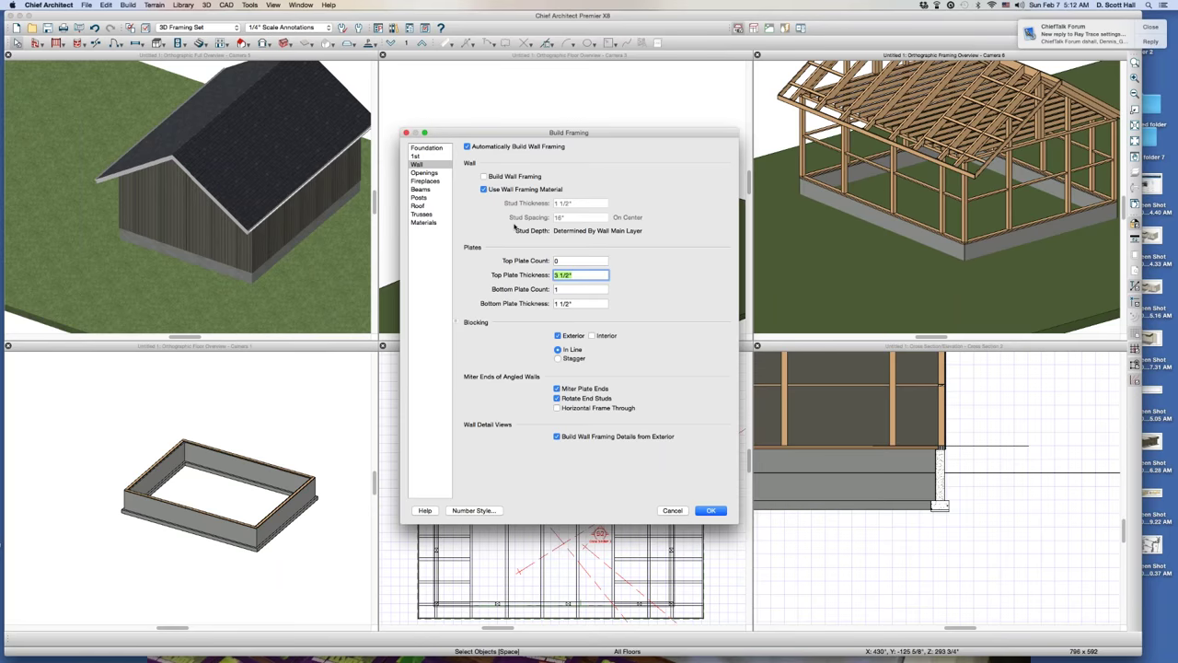
{"action": "key", "text": "shift+Tab"}
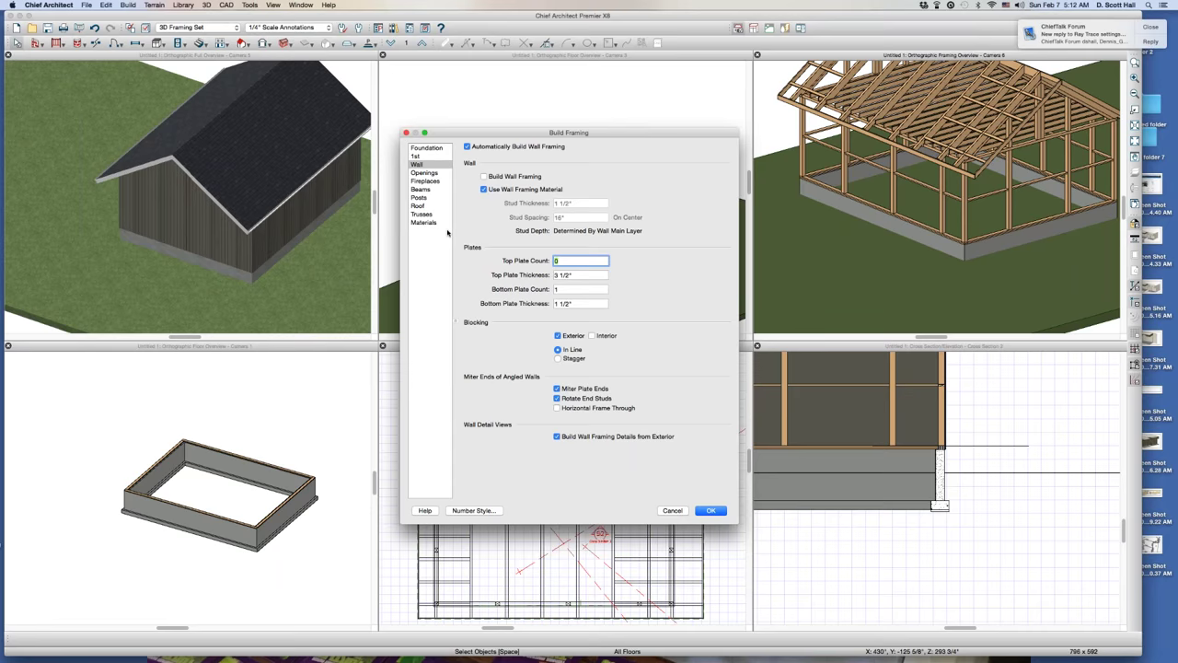
{"action": "type", "text": "1"}
{"action": "left_click", "coordinate": [565, 290]}
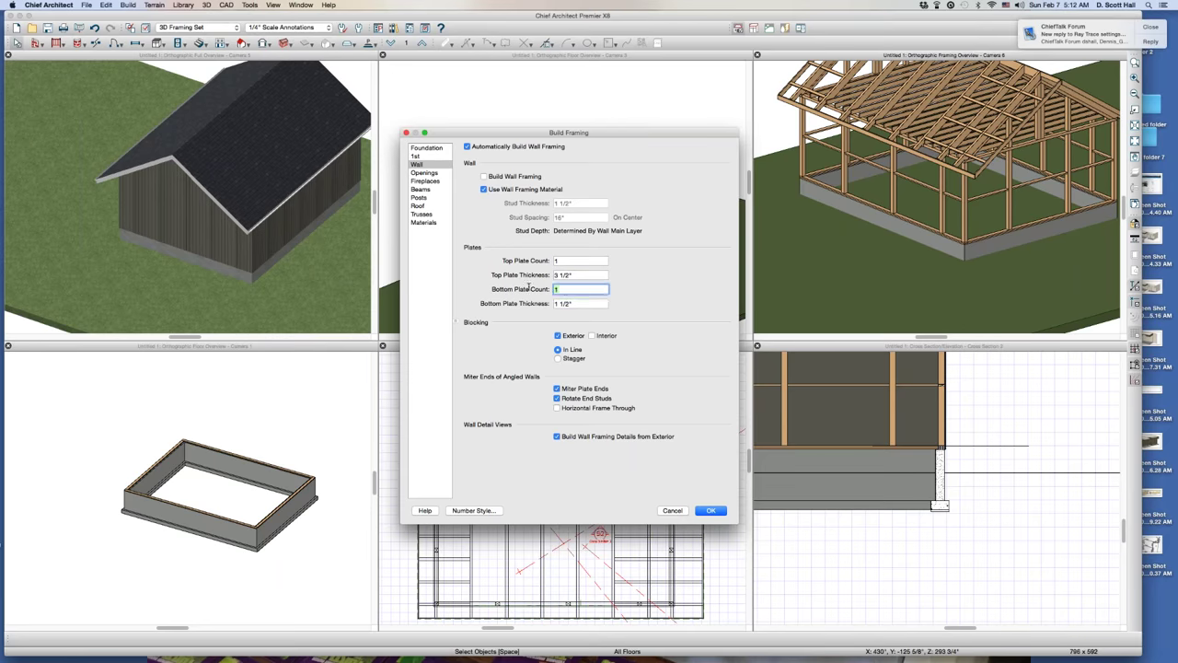
{"action": "type", "text": "0"}
{"action": "key", "text": "Tab"}
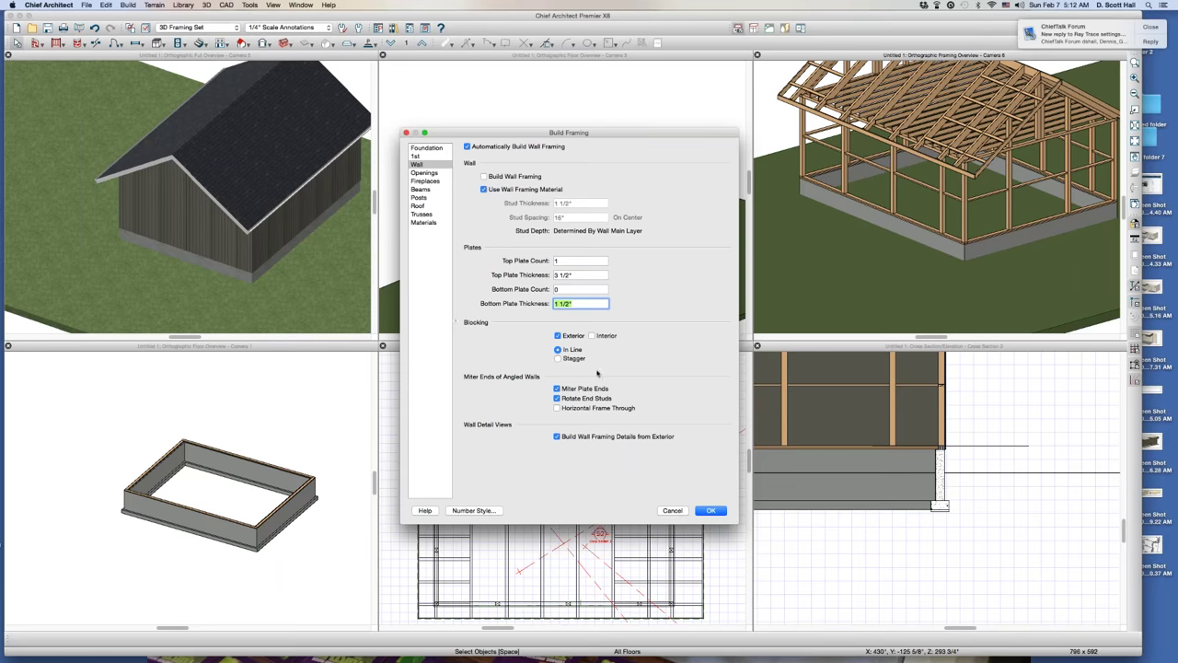
{"action": "left_click", "coordinate": [709, 510]}
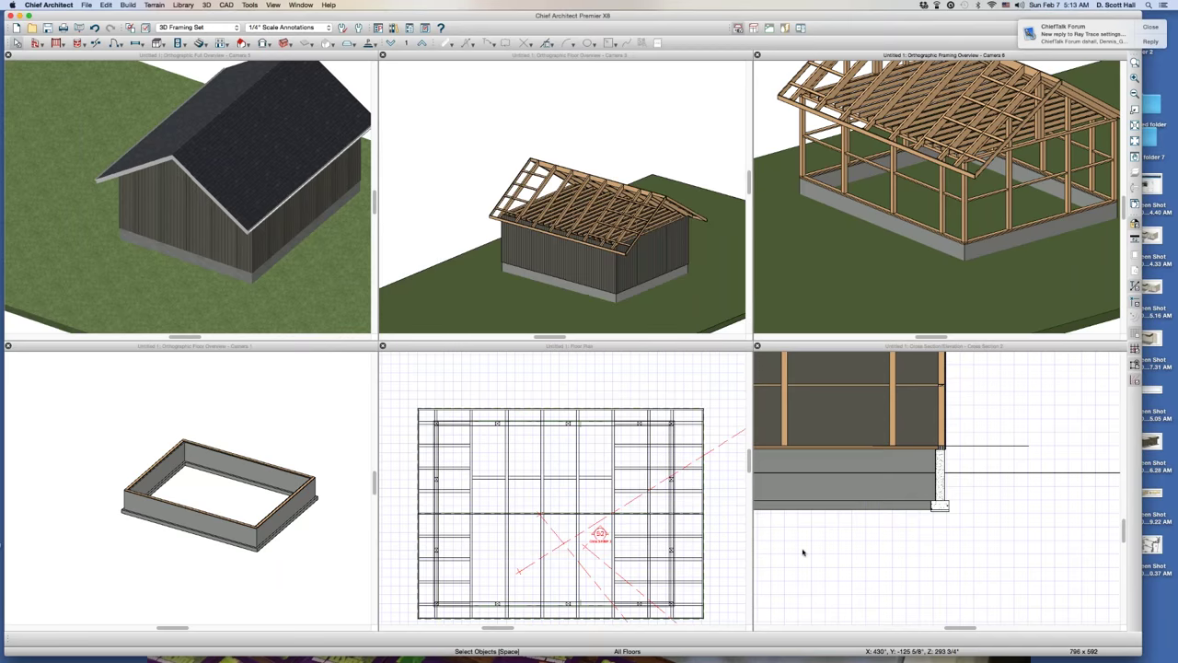
Inspect the floor-level line's properties in the cross-section without changing them
{"action": "scroll", "coordinate": [962, 514], "scroll_direction": "up", "scroll_amount": 5}
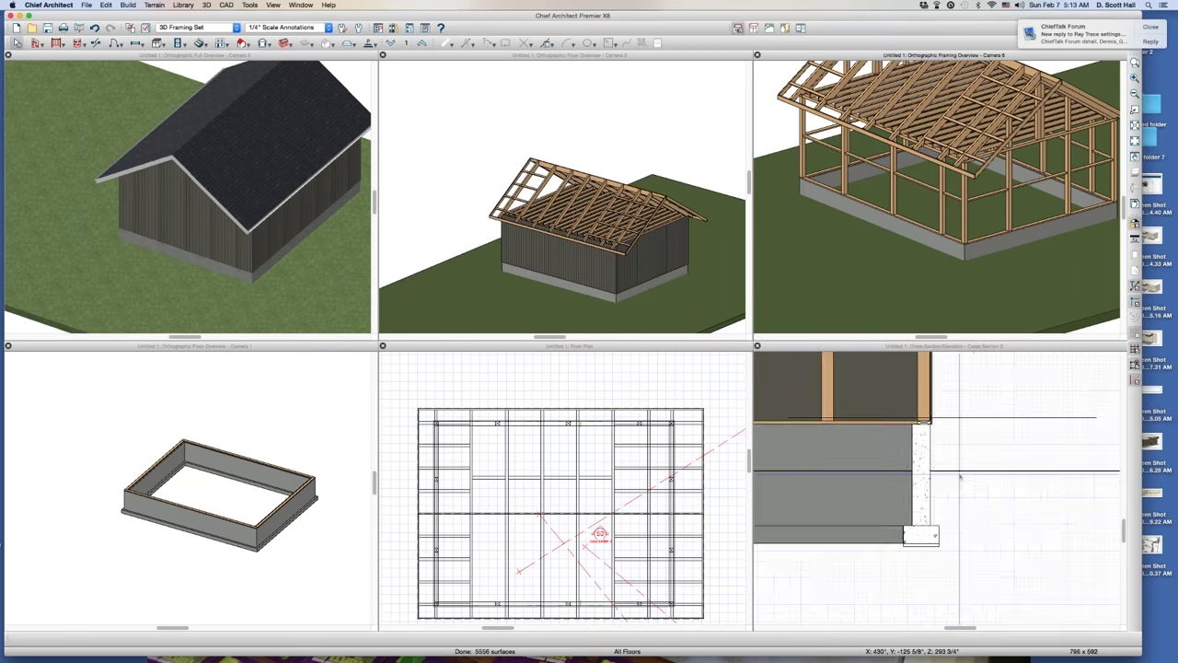
{"action": "scroll", "coordinate": [964, 599], "scroll_direction": "down", "scroll_amount": 3}
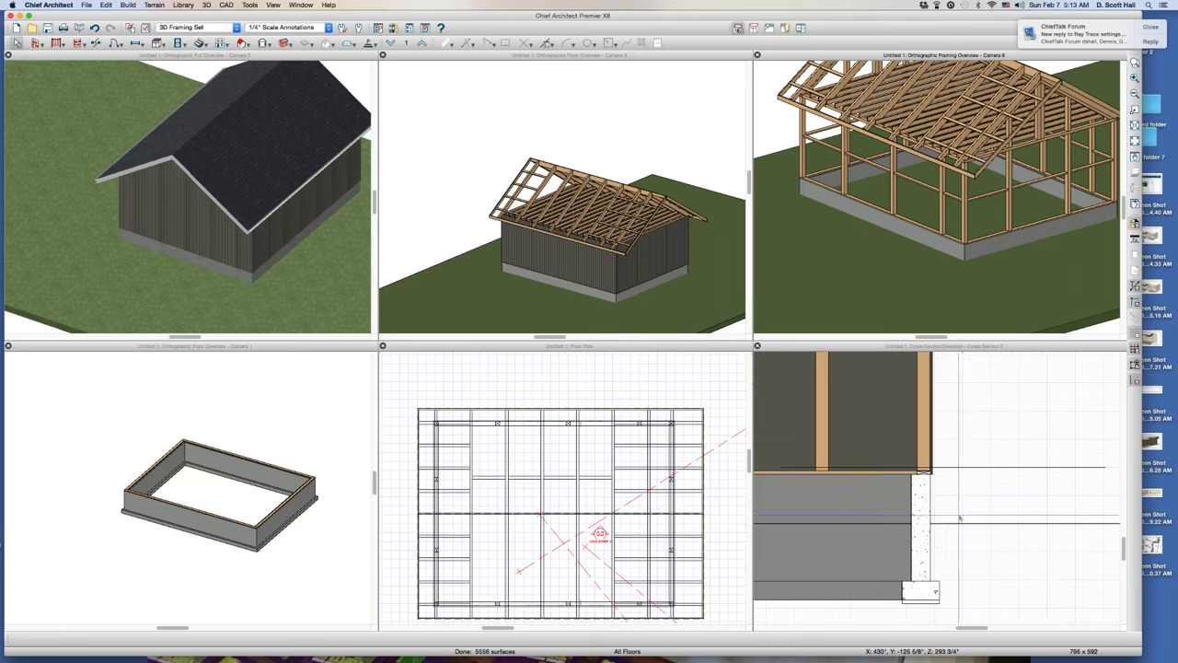
{"action": "left_click", "coordinate": [975, 471]}
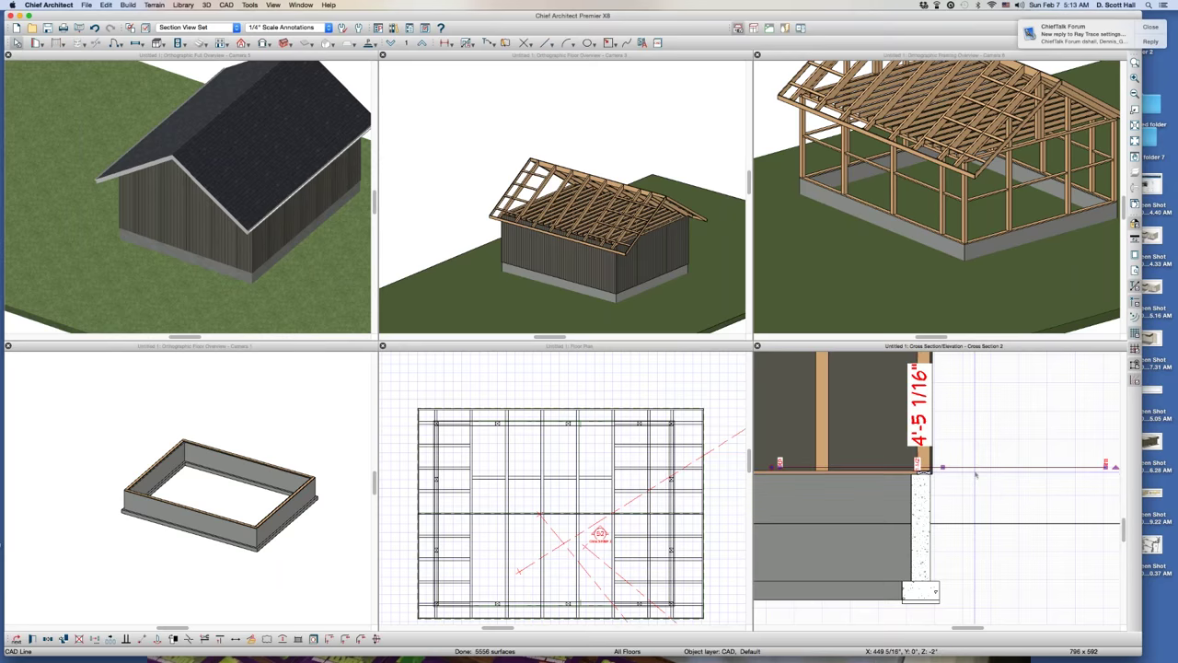
{"action": "double_click", "coordinate": [975, 471]}
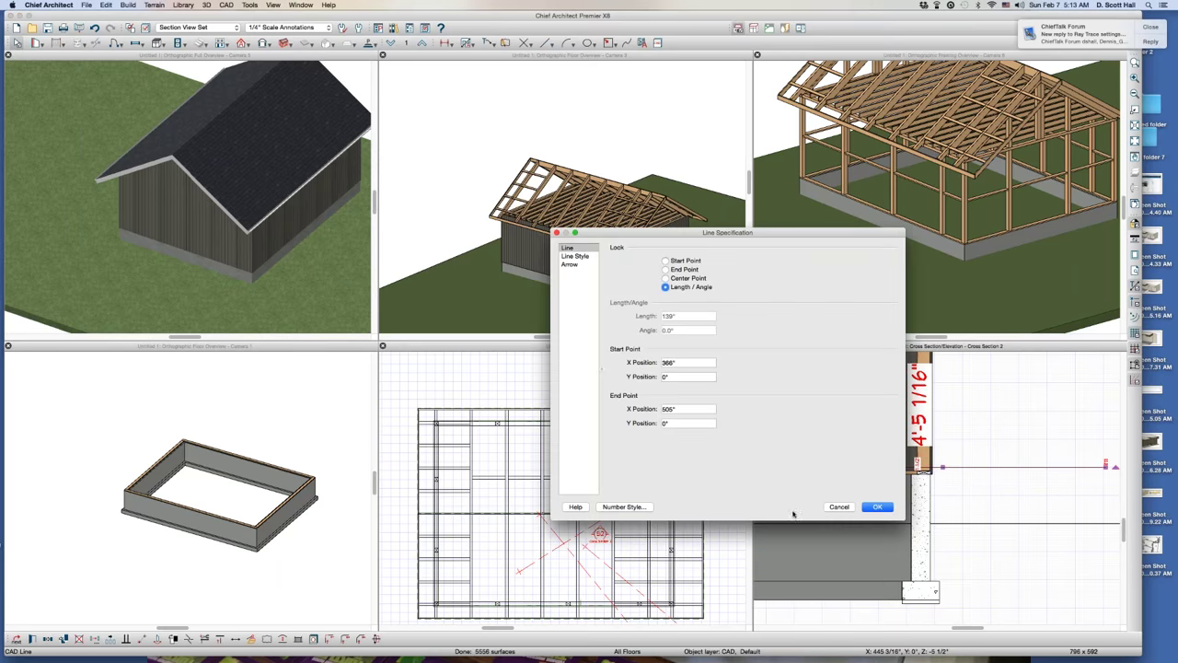
{"action": "left_click", "coordinate": [831, 509]}
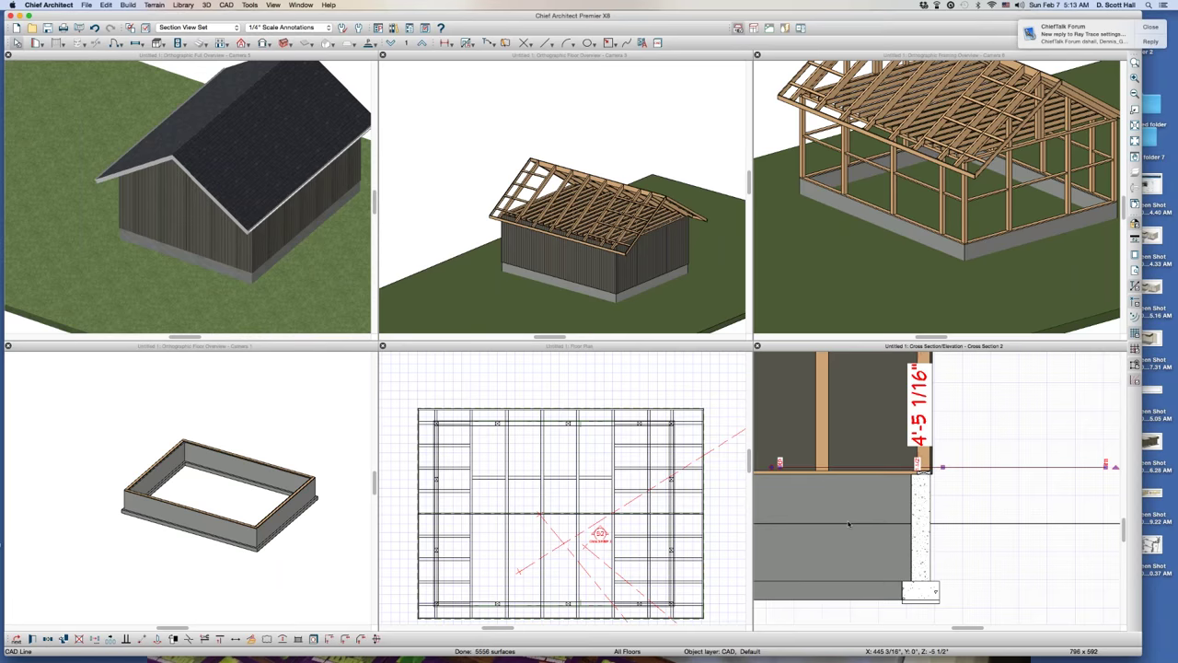
{"action": "left_click", "coordinate": [1013, 486]}
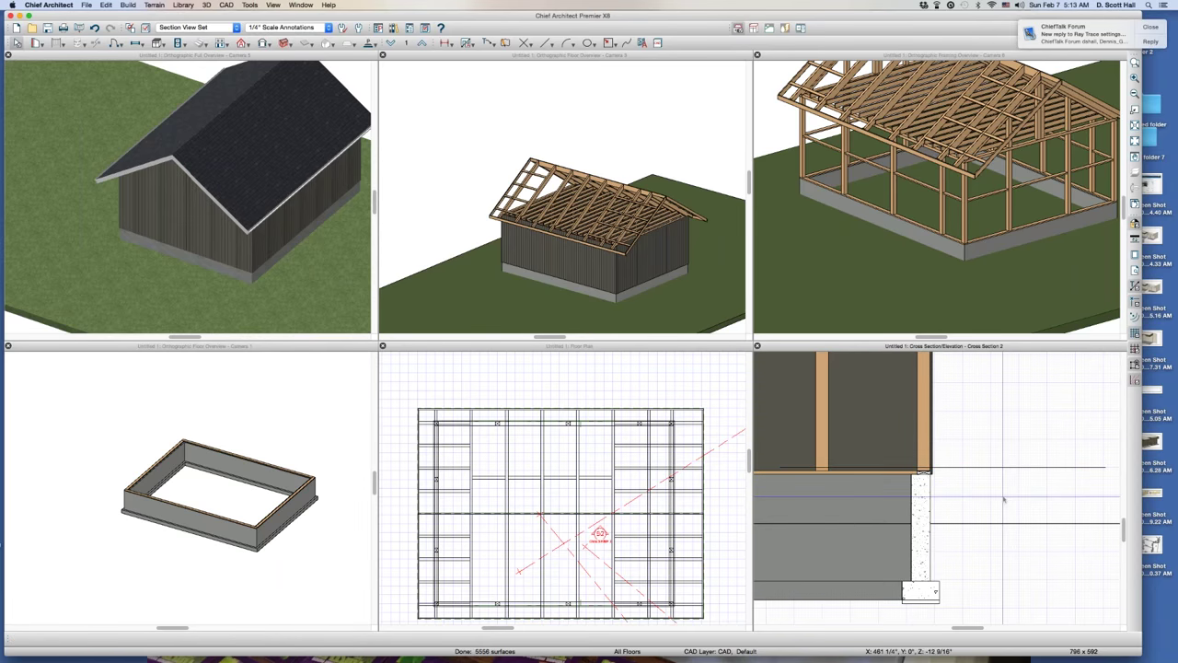
{"action": "left_click", "coordinate": [992, 470]}
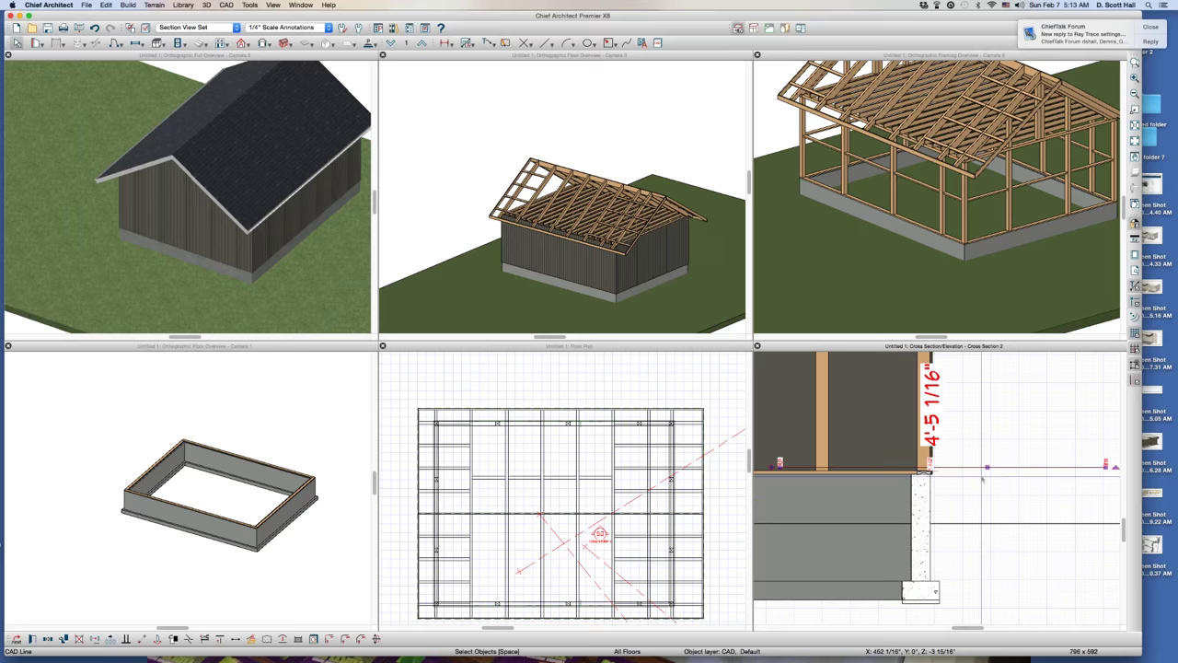
{"action": "key", "text": "super+e"}
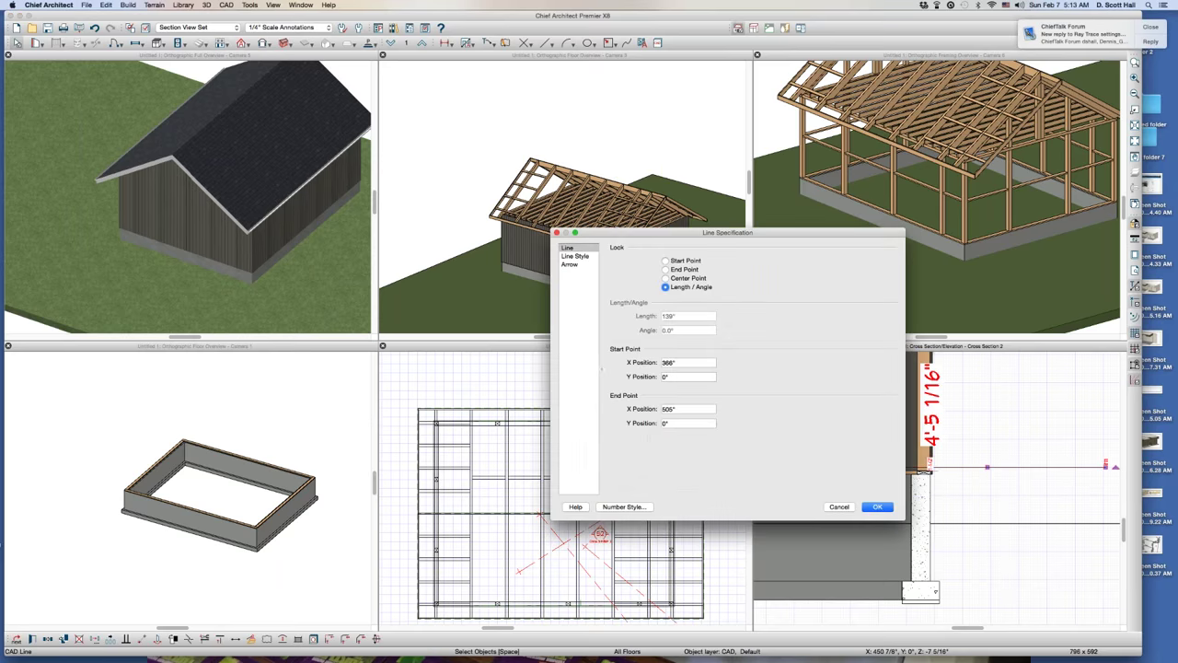
{"action": "left_click", "coordinate": [885, 507]}
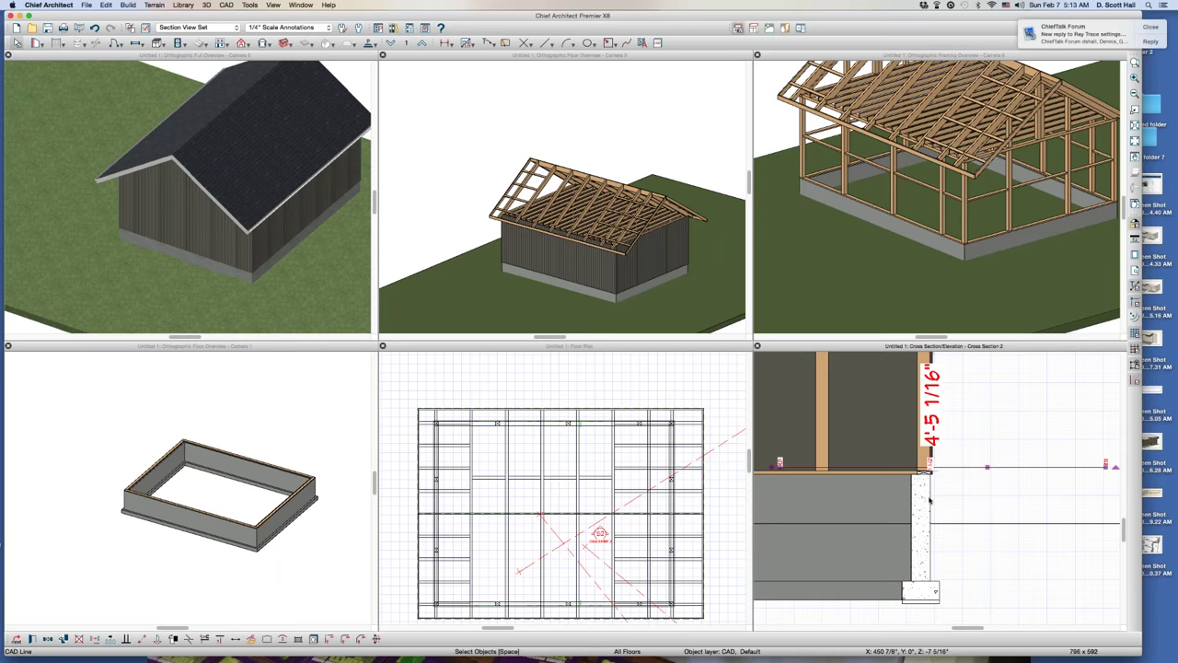
Drag the reference line down so its height dimension reads 4'-6
{"action": "scroll", "coordinate": [937, 476], "scroll_direction": "up", "scroll_amount": 2}
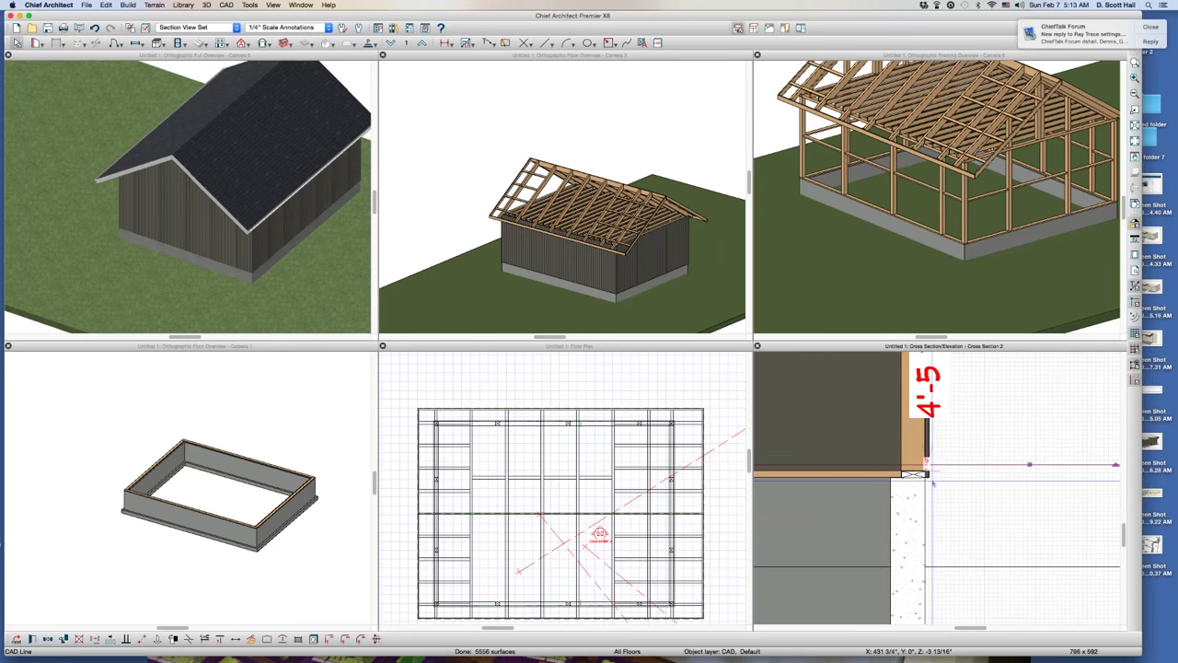
{"action": "left_click", "coordinate": [933, 483]}
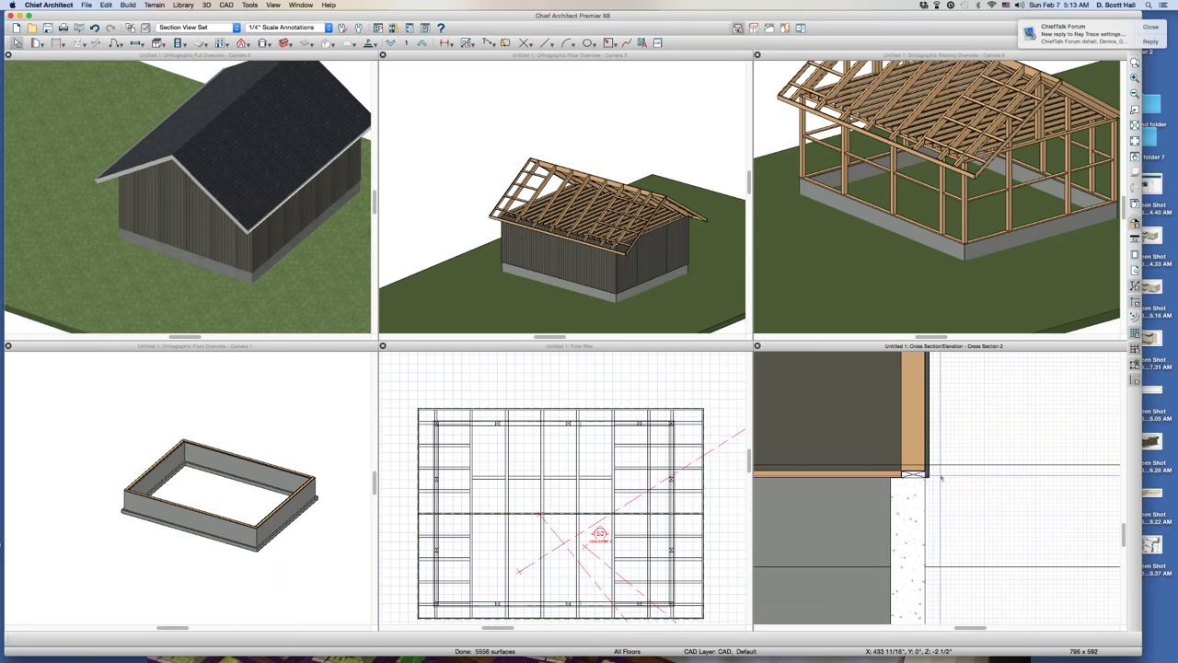
{"action": "left_click", "coordinate": [972, 465]}
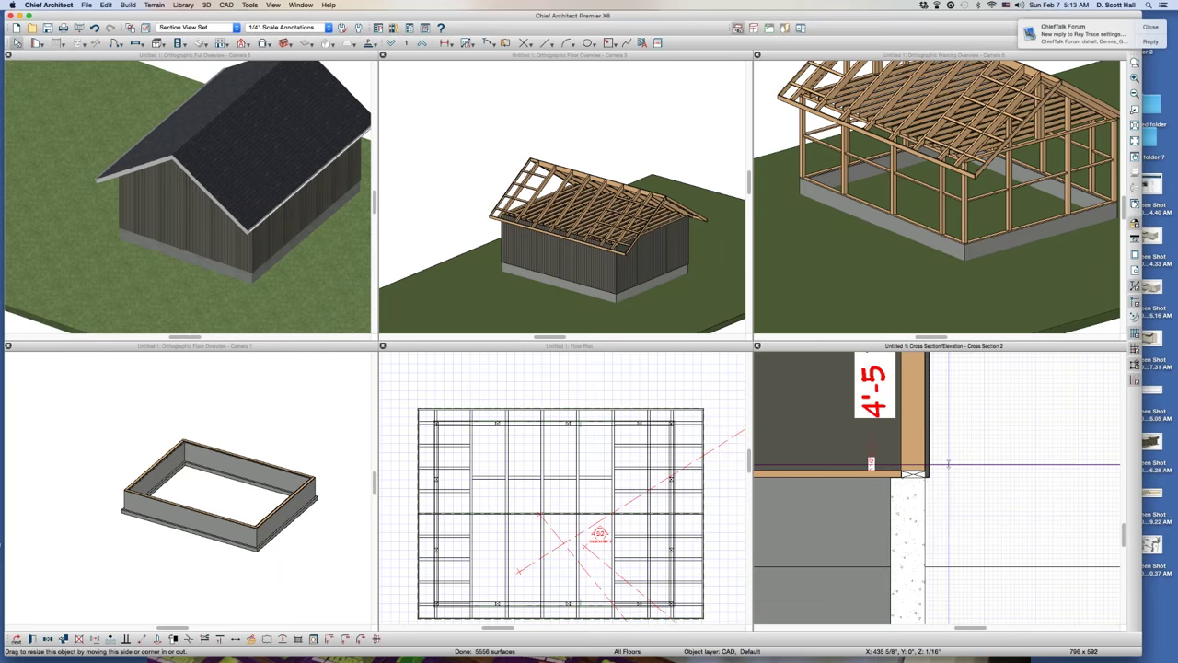
{"action": "left_click_drag", "start_coordinate": [948, 464], "coordinate": [949, 471]}
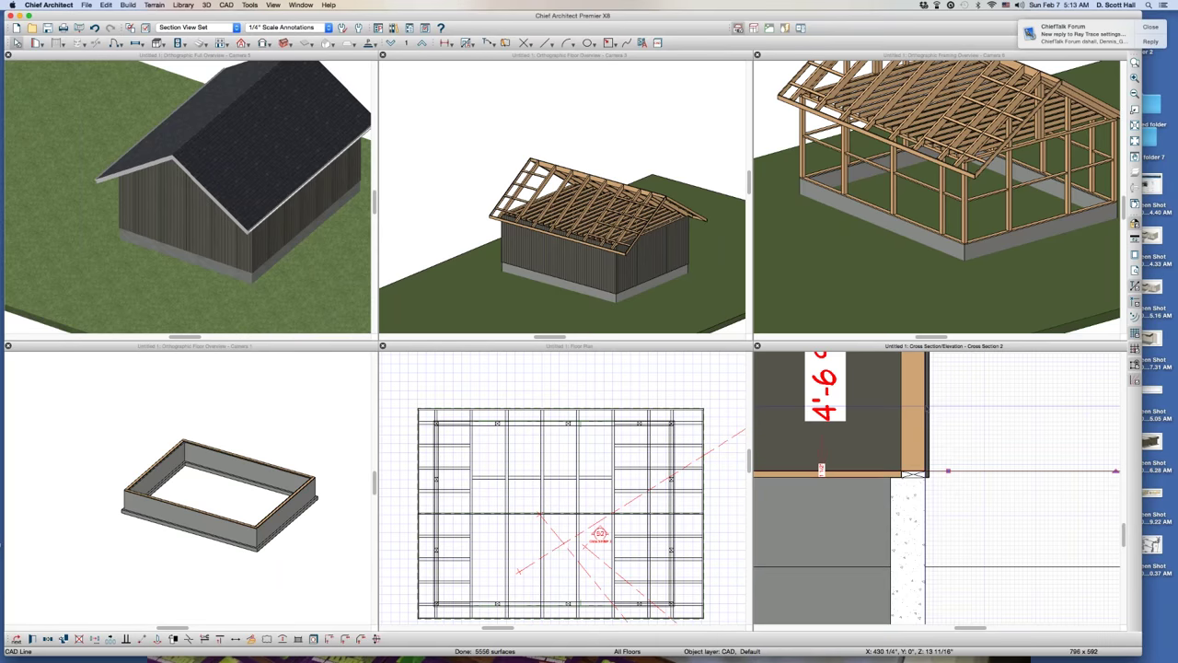
{"action": "key", "text": "Escape"}
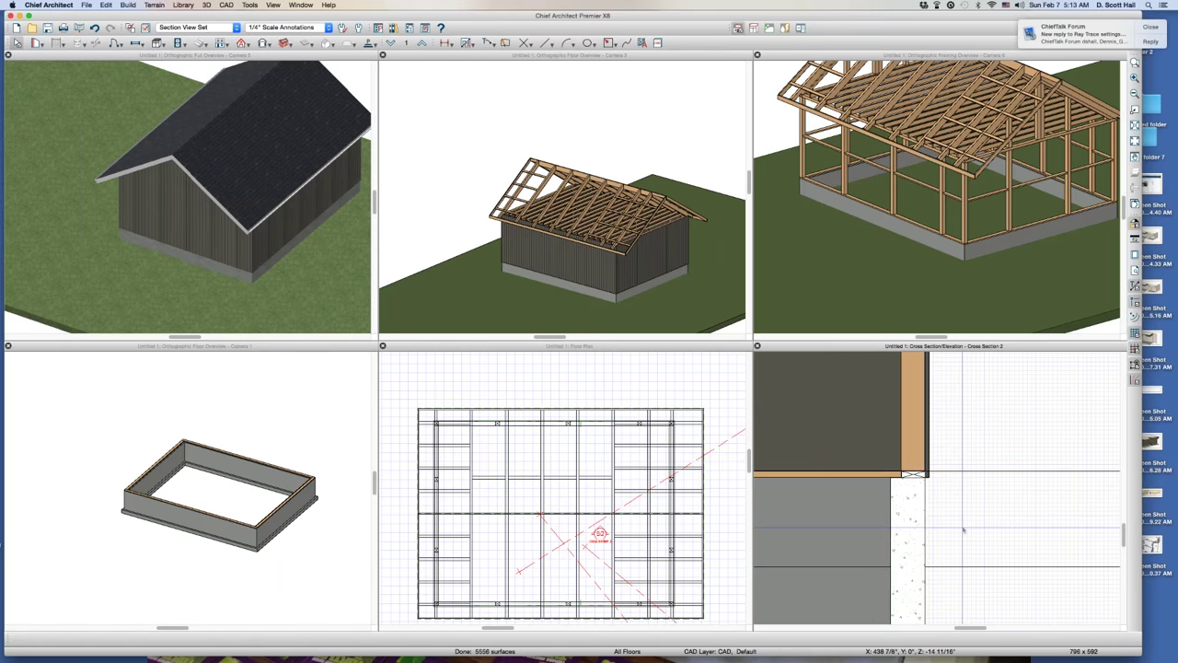
Inspect the footing outline and the object at the footing top in the cross-section
{"action": "scroll", "coordinate": [911, 520], "scroll_direction": "up", "scroll_amount": 2}
{"action": "left_click", "coordinate": [875, 523]}
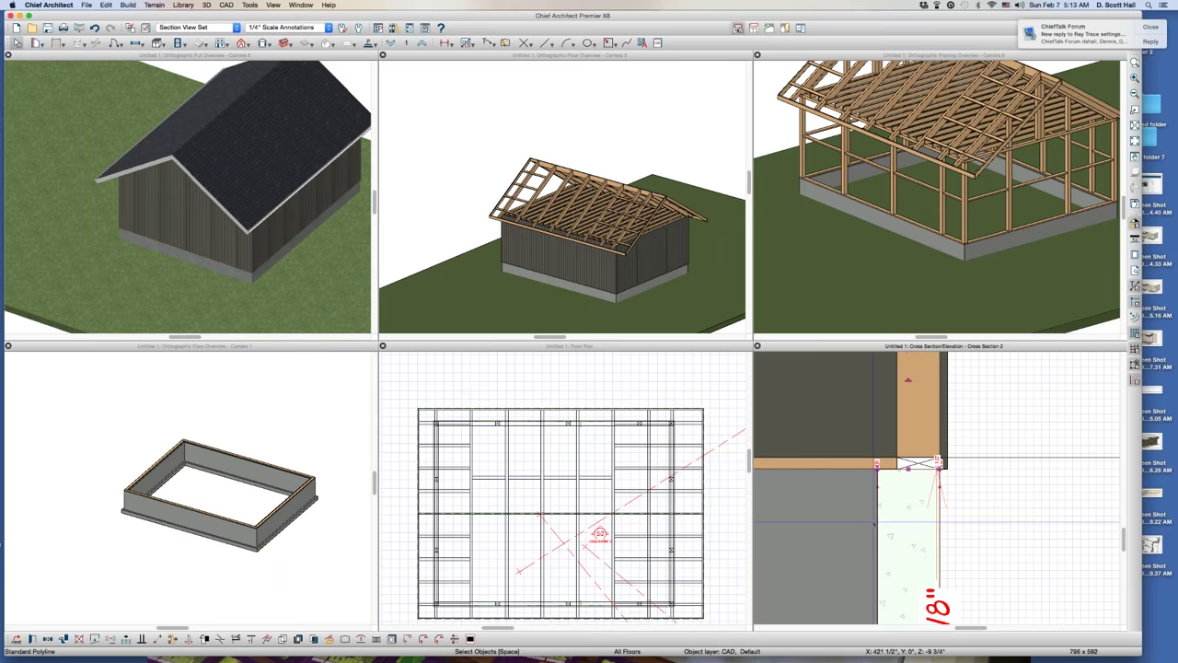
{"action": "left_click", "coordinate": [907, 465]}
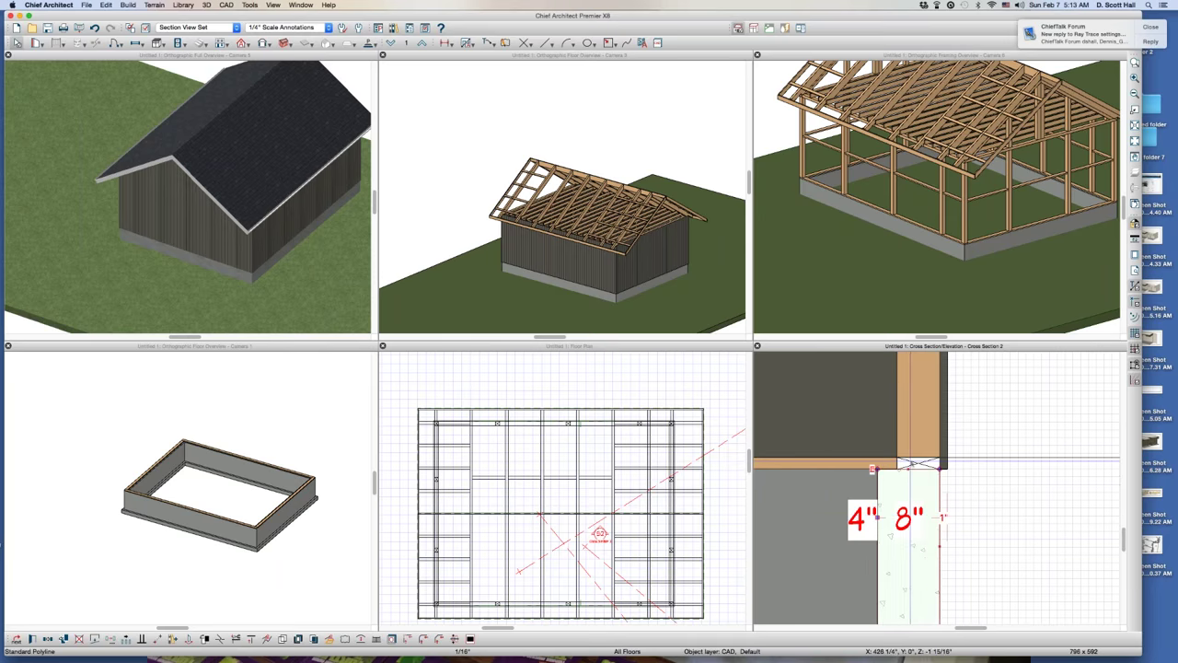
{"action": "scroll", "coordinate": [872, 469], "scroll_direction": "down", "scroll_amount": 3}
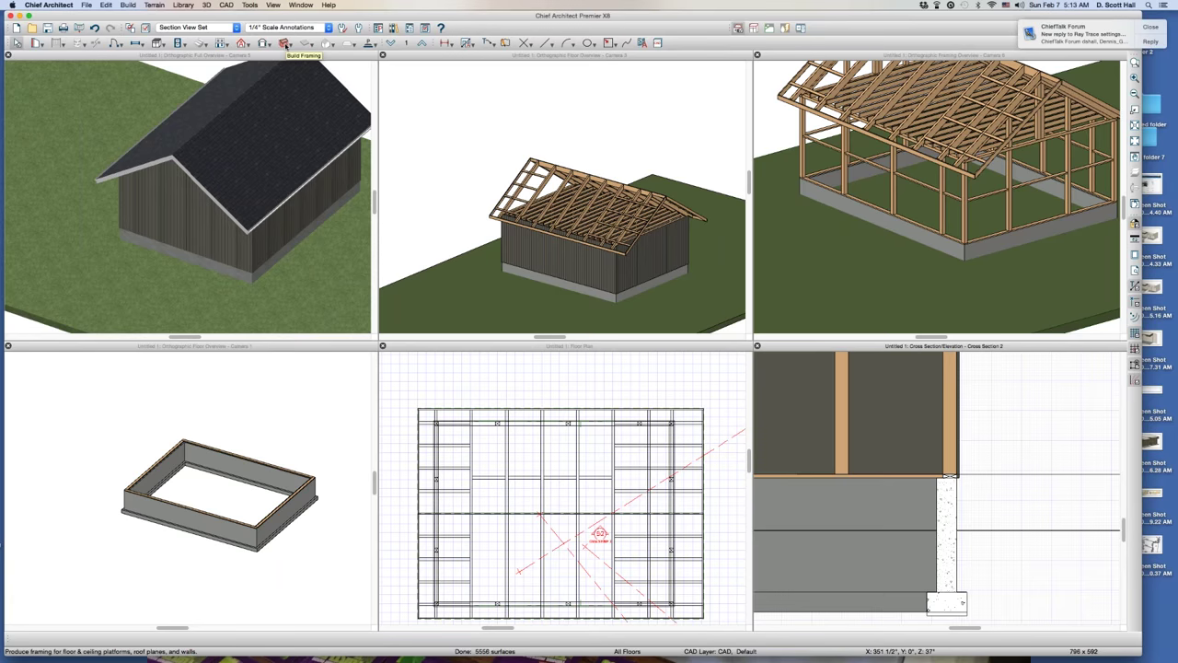
Change the Foundation default Sill Plate Width to 7.5 and close Default Settings
{"action": "key", "text": "super+d"}
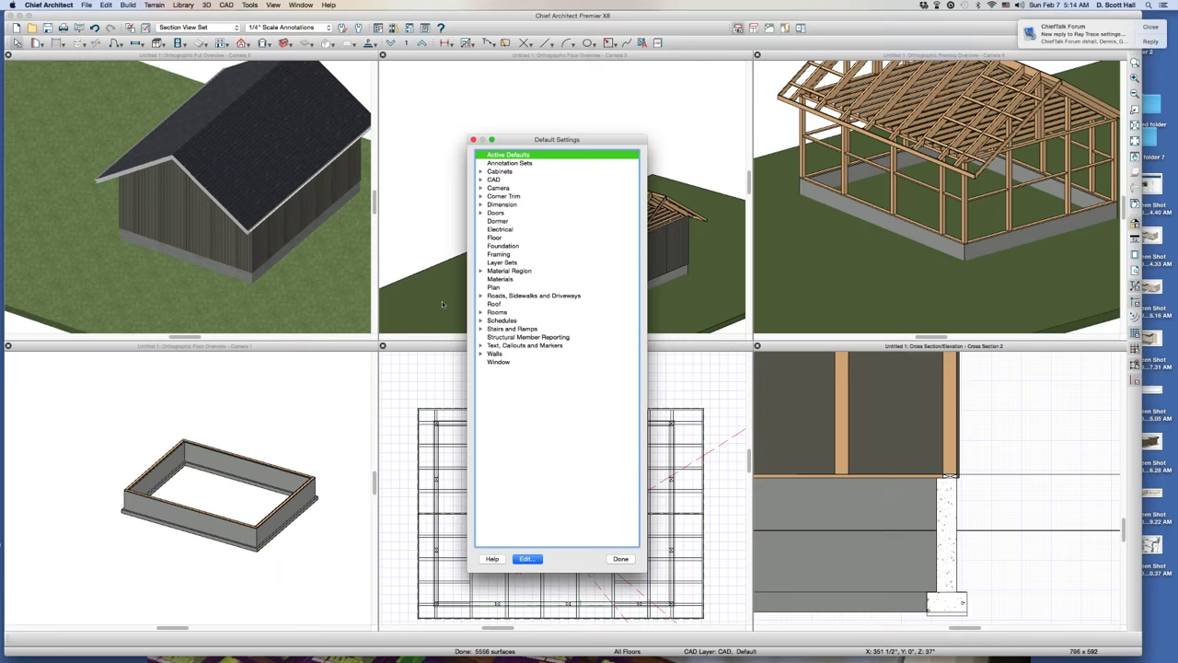
{"action": "left_click", "coordinate": [489, 247]}
{"action": "double_click", "coordinate": [489, 246]}
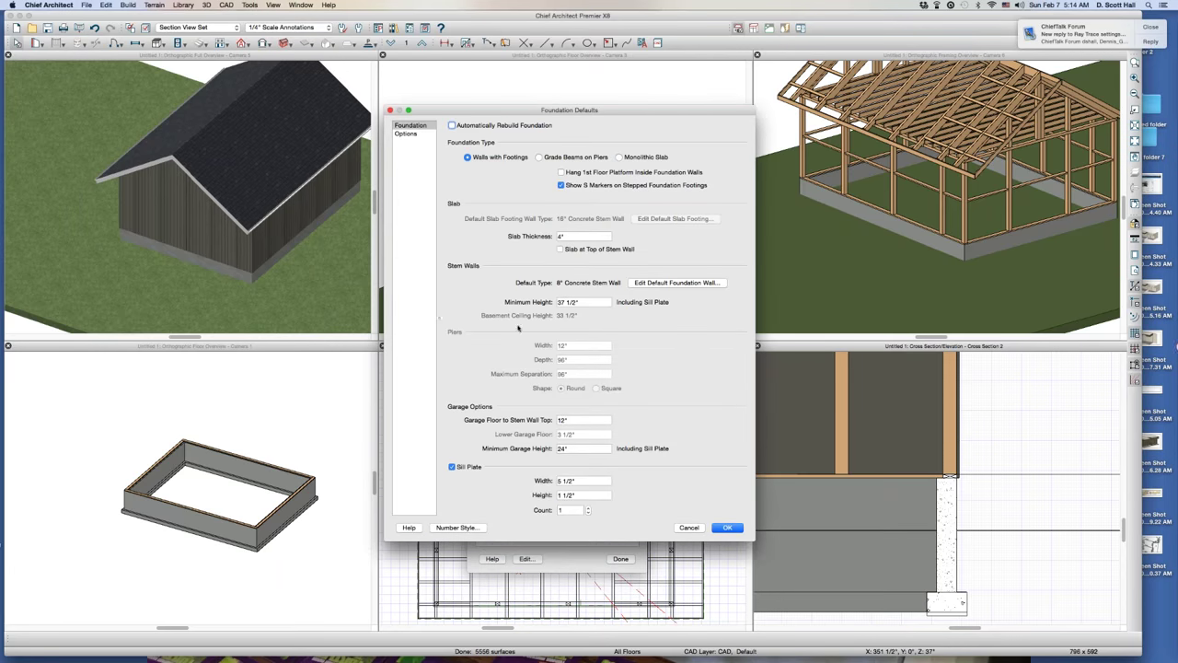
{"action": "triple_click", "coordinate": [593, 480]}
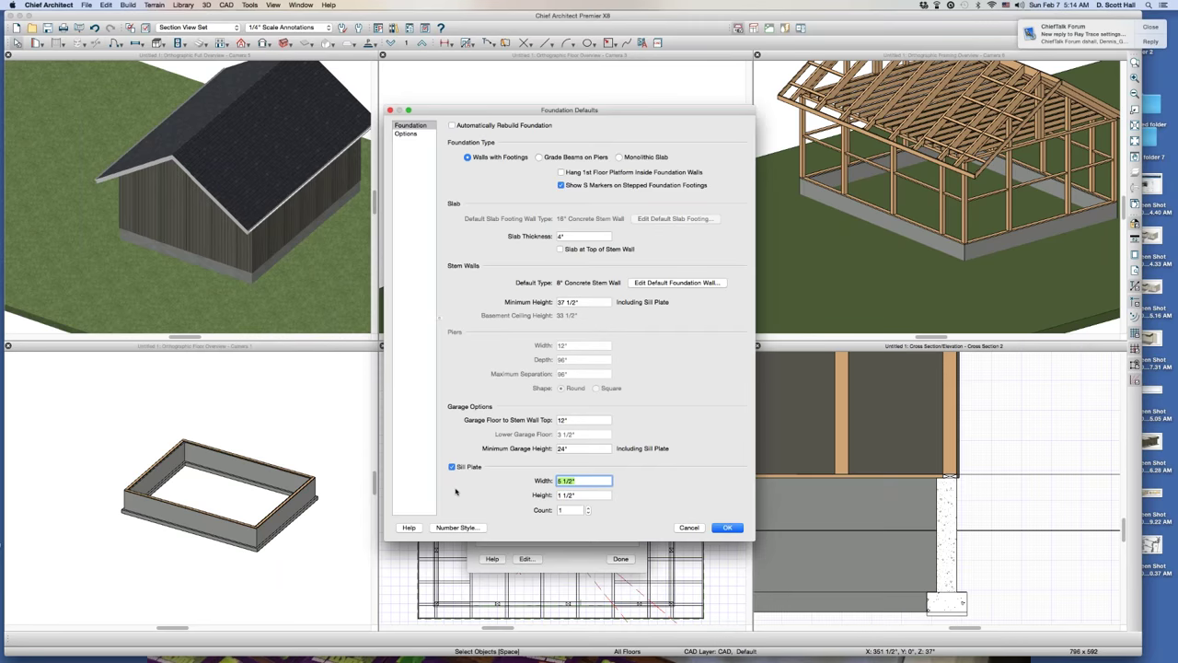
{"action": "type", "text": "7.5"}
{"action": "key", "text": "Return"}
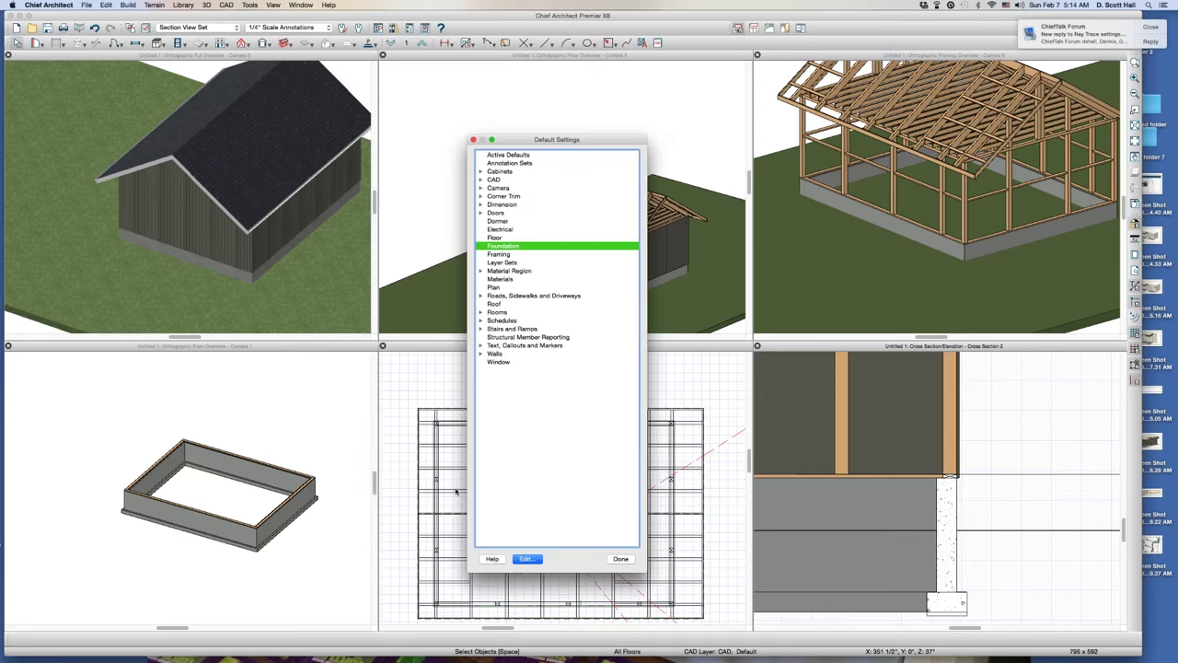
{"action": "key", "text": "Return"}
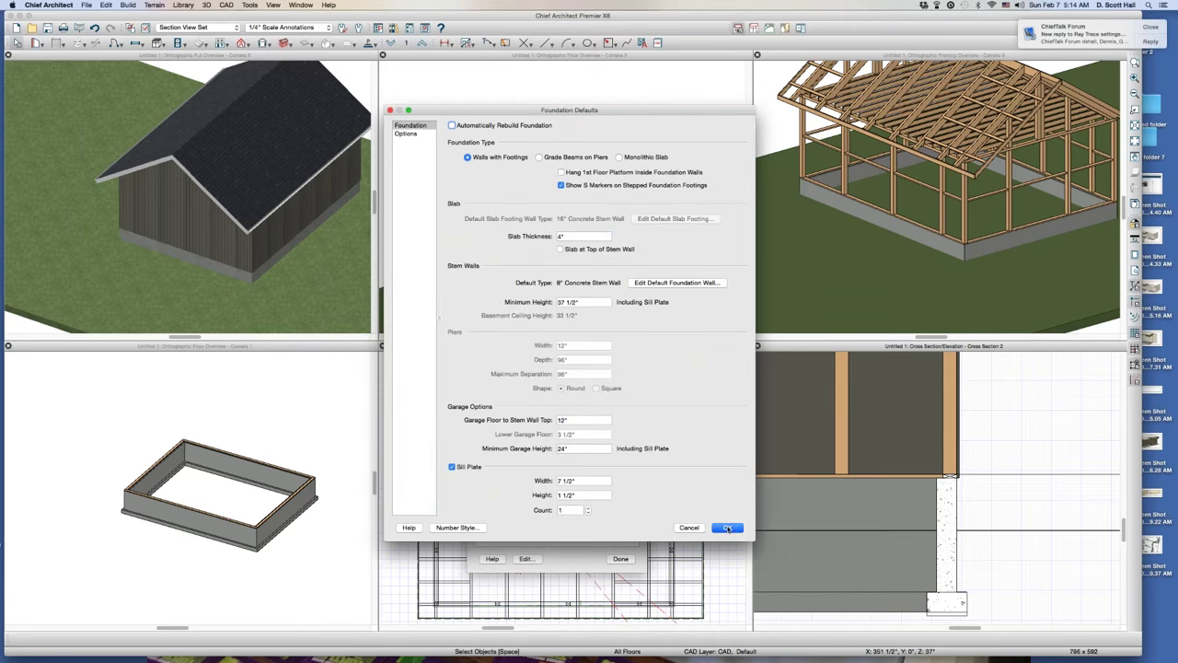
{"action": "left_click", "coordinate": [728, 528]}
{"action": "left_click", "coordinate": [621, 559]}
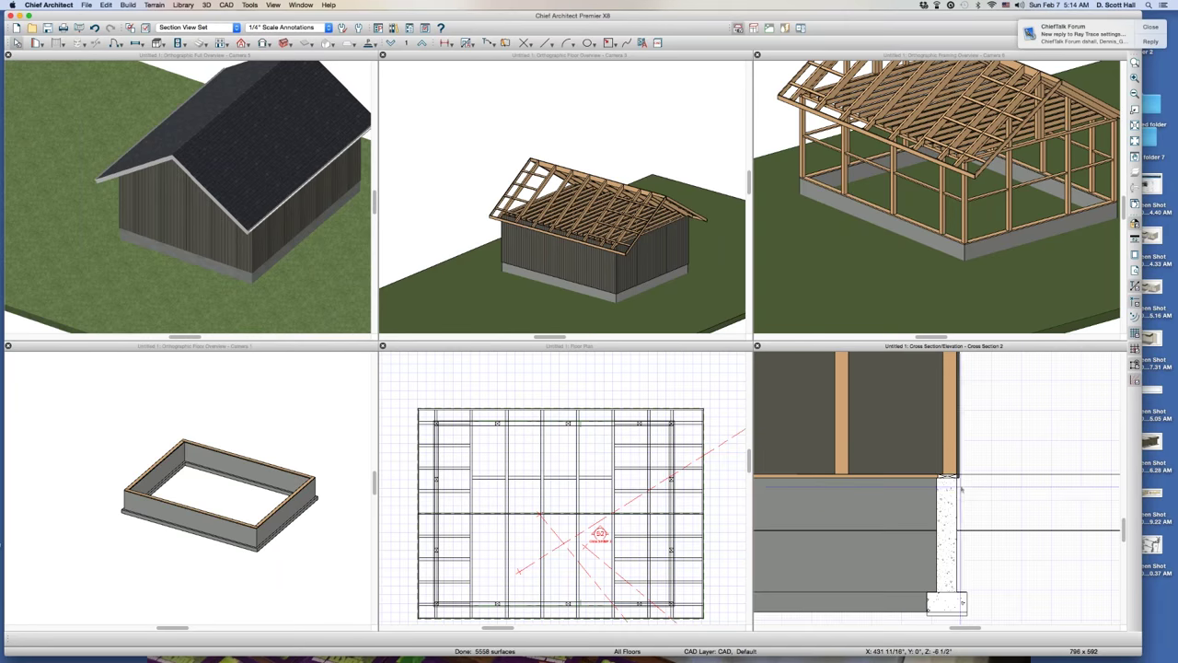
Set the cross-section reference line's Start Point Y Position to 0
{"action": "scroll", "coordinate": [961, 492], "scroll_direction": "up", "scroll_amount": 3}
{"action": "scroll", "coordinate": [937, 458], "scroll_direction": "down", "scroll_amount": 1}
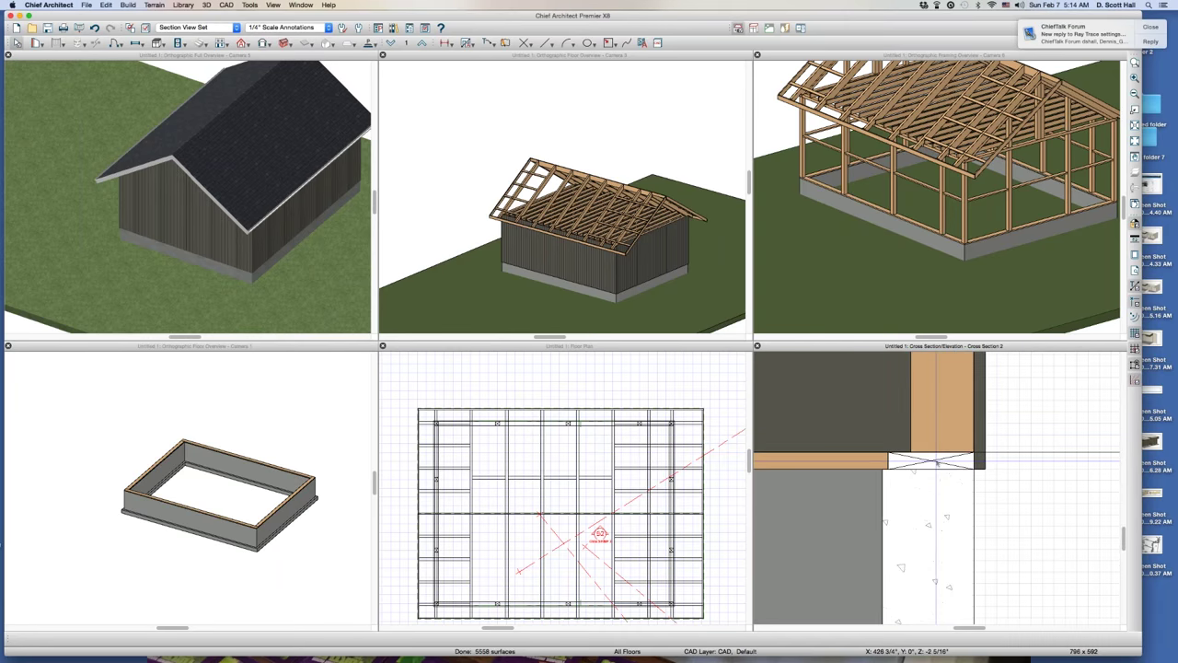
{"action": "scroll", "coordinate": [937, 460], "scroll_direction": "down", "scroll_amount": 1}
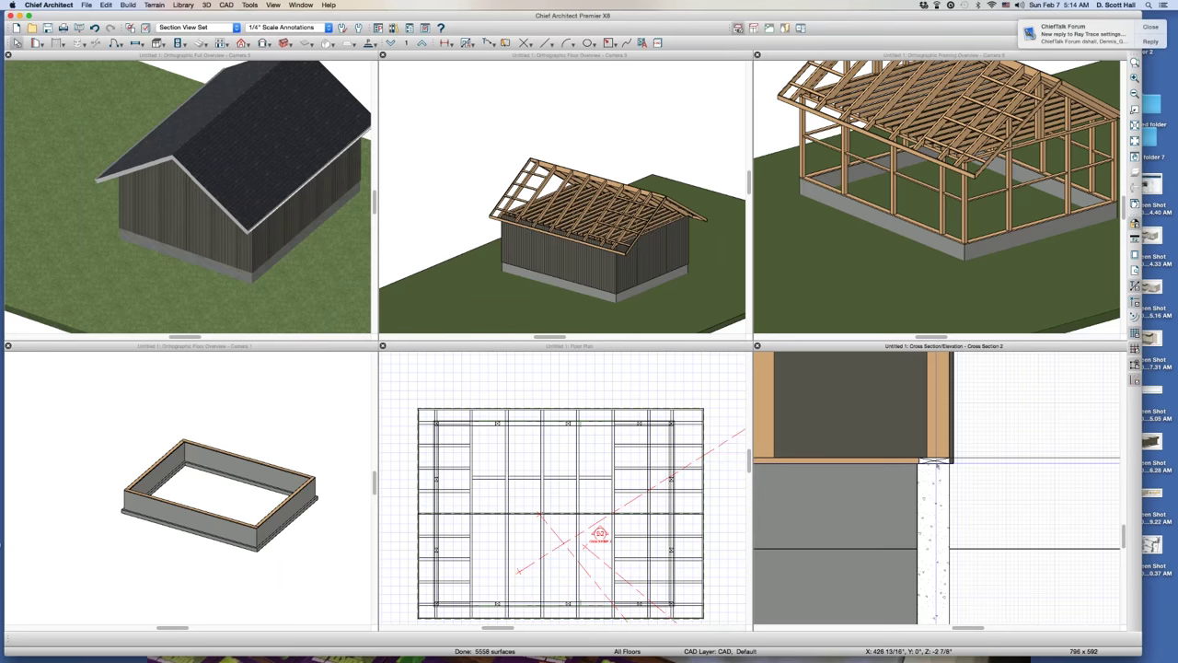
{"action": "scroll", "coordinate": [937, 462], "scroll_direction": "down", "scroll_amount": 1}
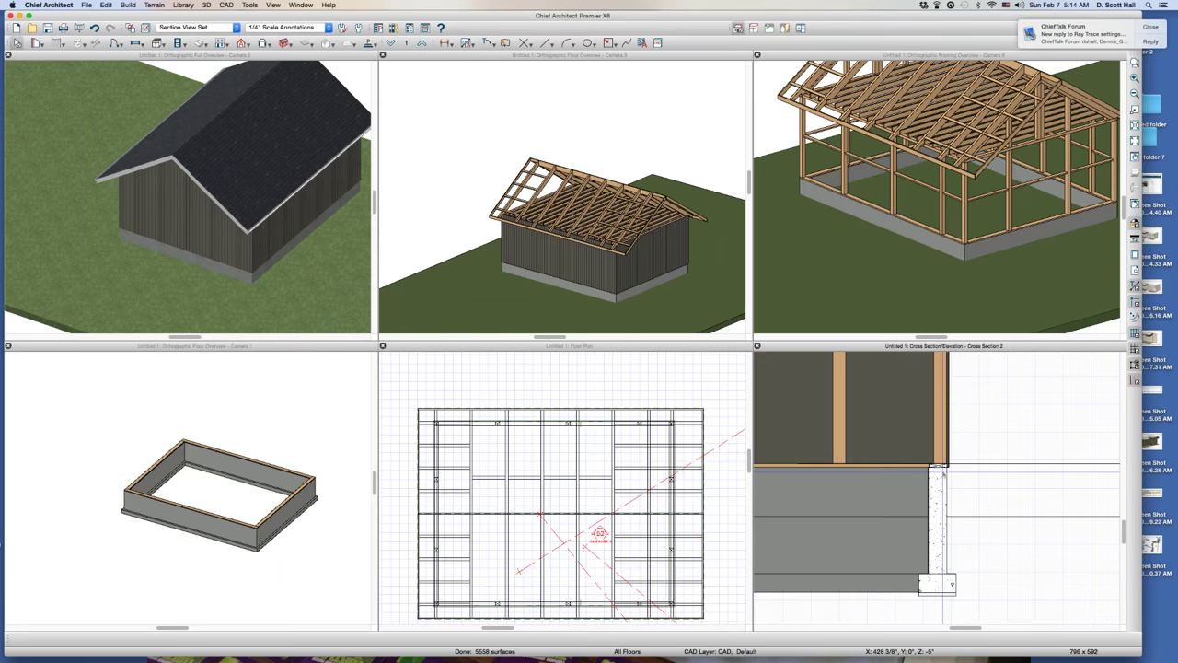
{"action": "left_click", "coordinate": [999, 464]}
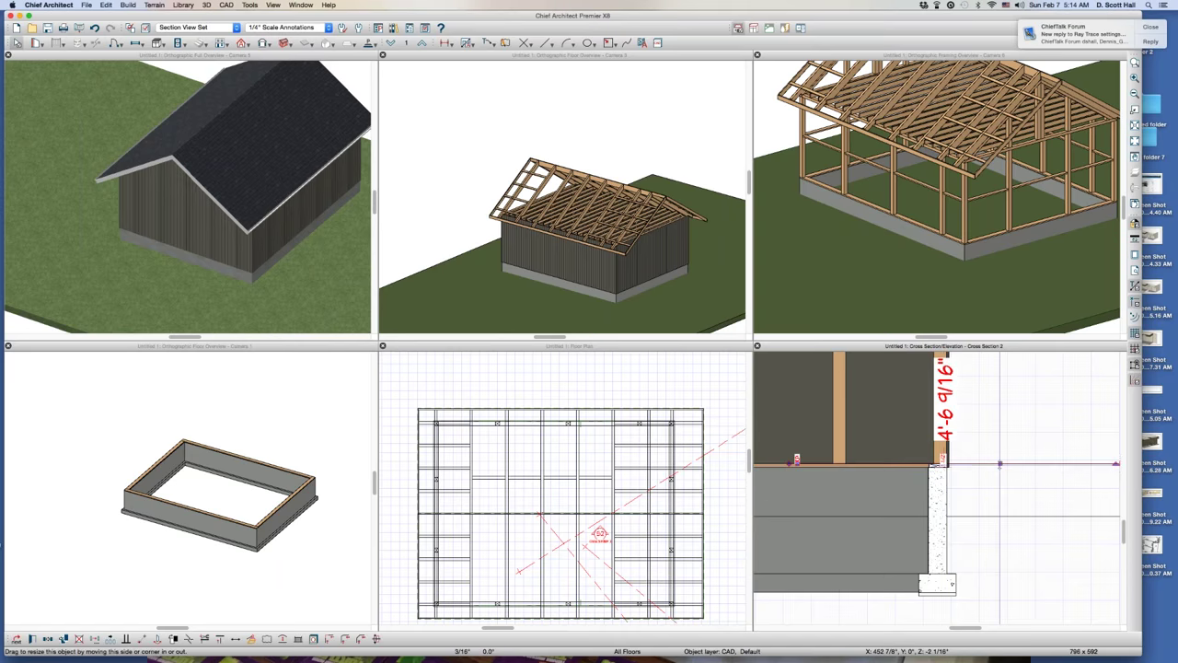
{"action": "double_click", "coordinate": [1000, 464]}
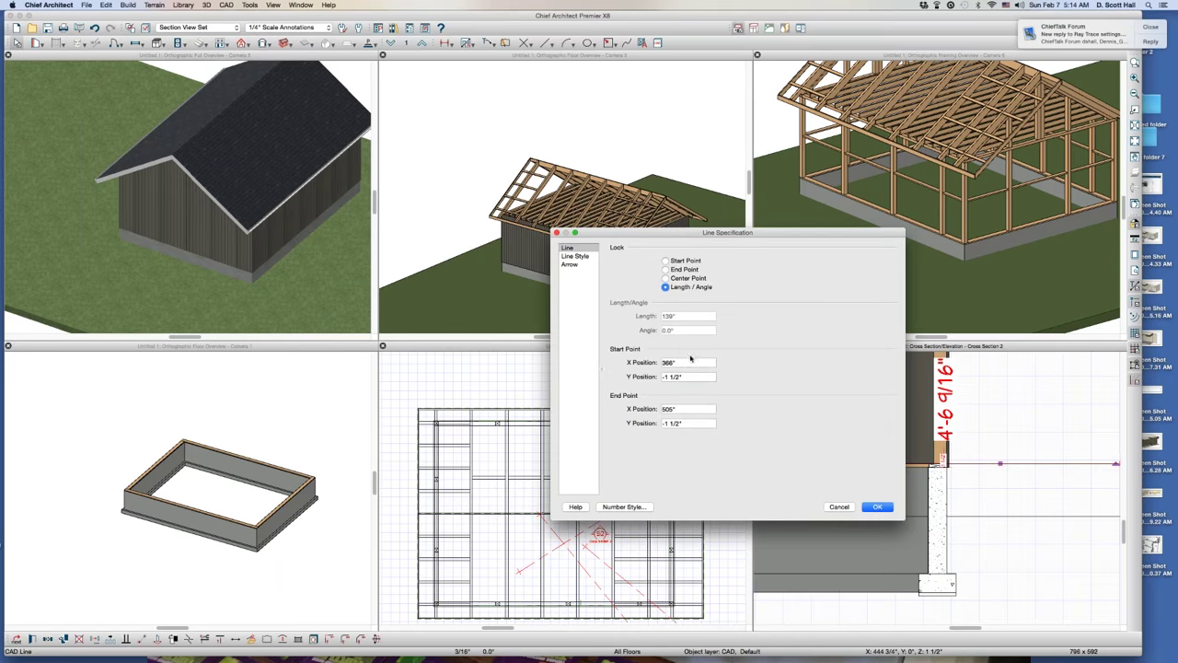
{"action": "triple_click", "coordinate": [694, 377]}
{"action": "type", "text": "0"}
{"action": "key", "text": "Return"}
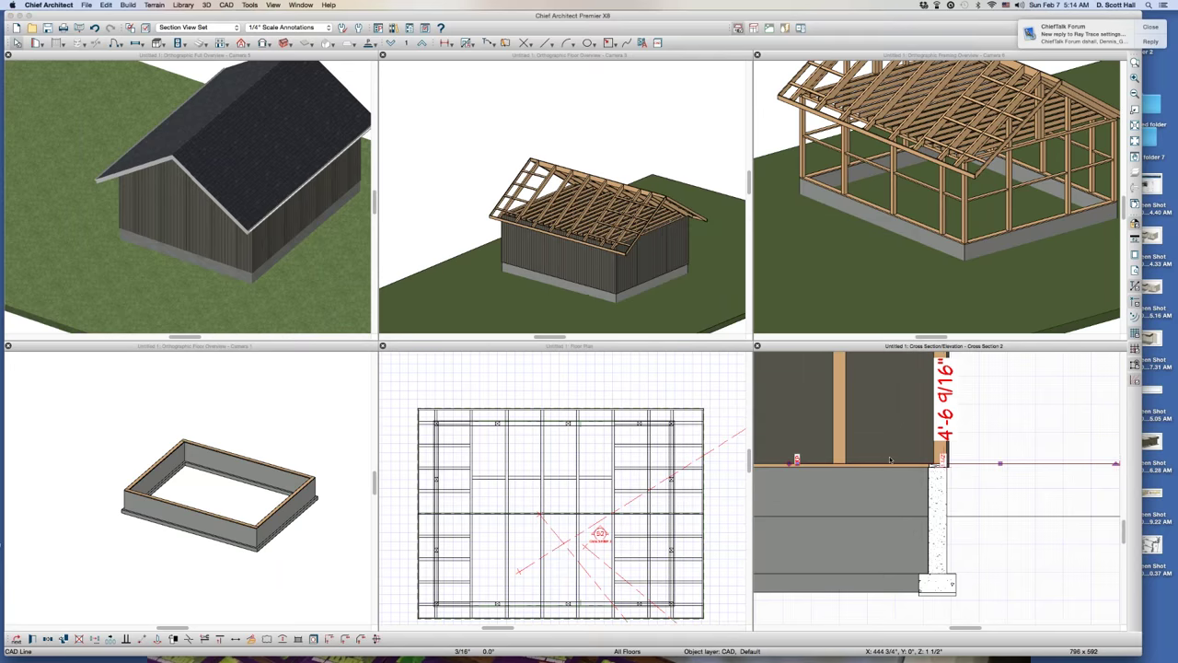
{"action": "key", "text": "Escape"}
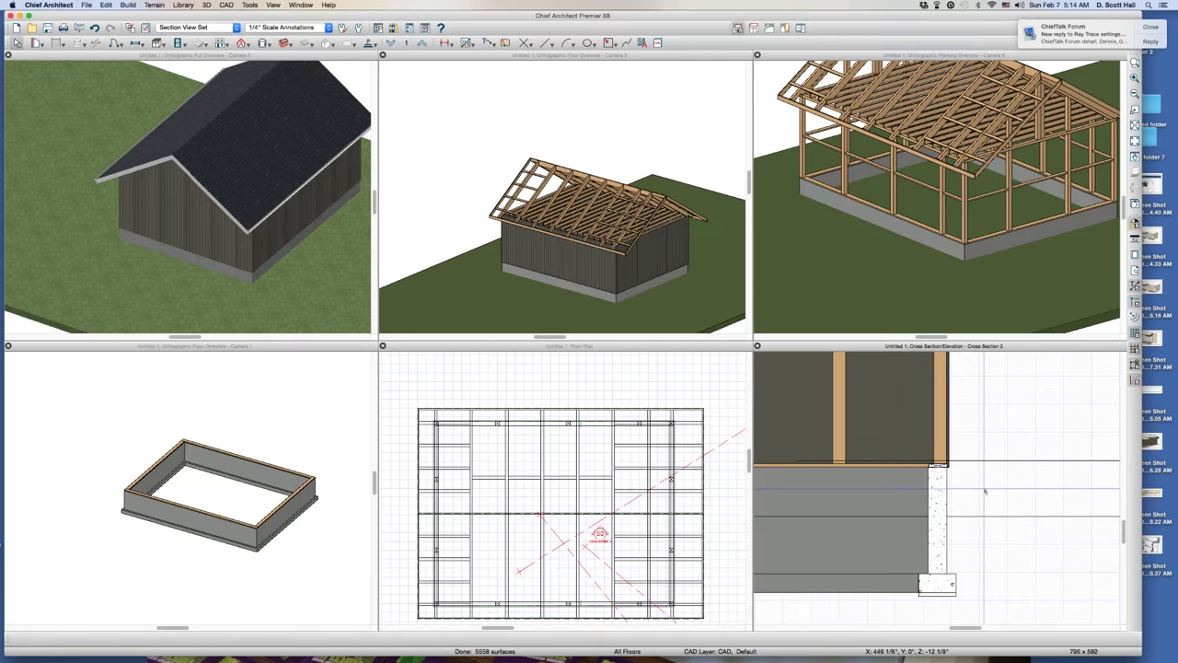
{"action": "scroll", "coordinate": [973, 467], "scroll_direction": "up", "scroll_amount": 1}
{"action": "left_click", "coordinate": [972, 471]}
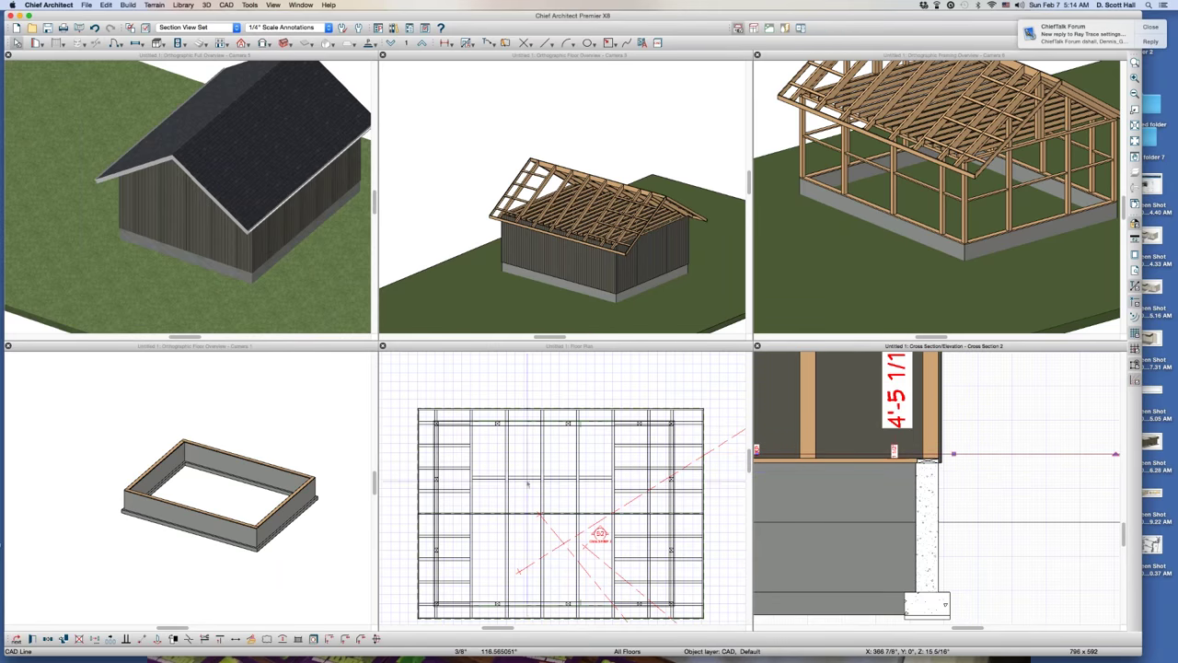
Delete the 1 1/2" layer from the room's Floor Structure and apply the change
{"action": "left_click", "coordinate": [566, 456]}
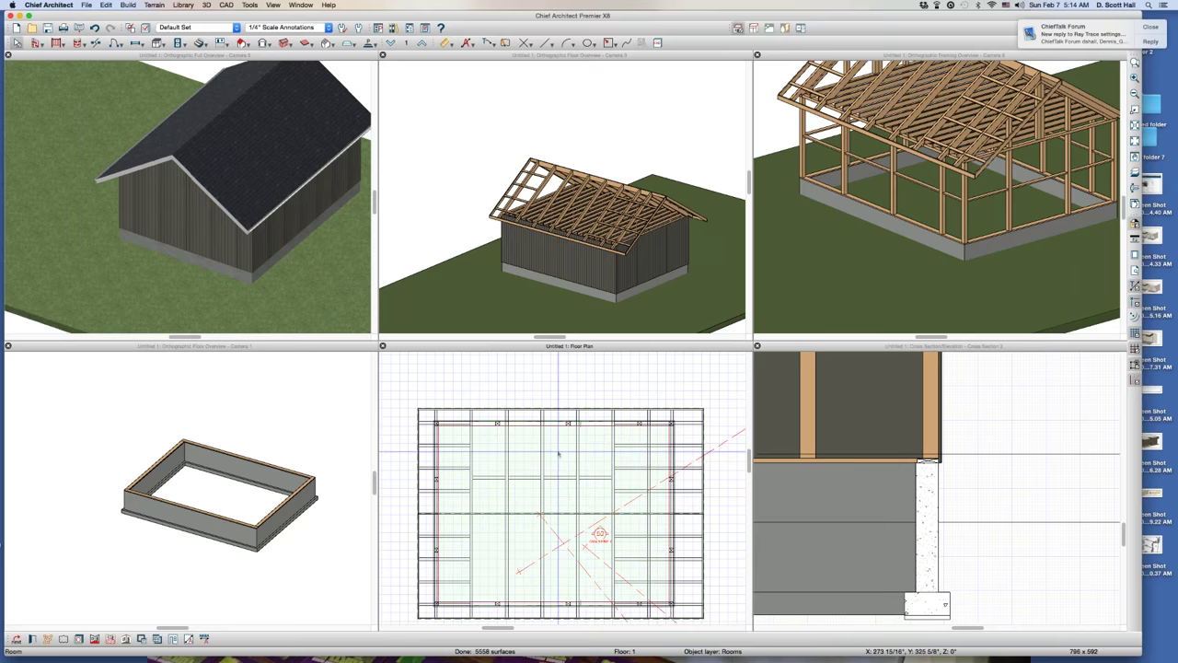
{"action": "double_click", "coordinate": [558, 453]}
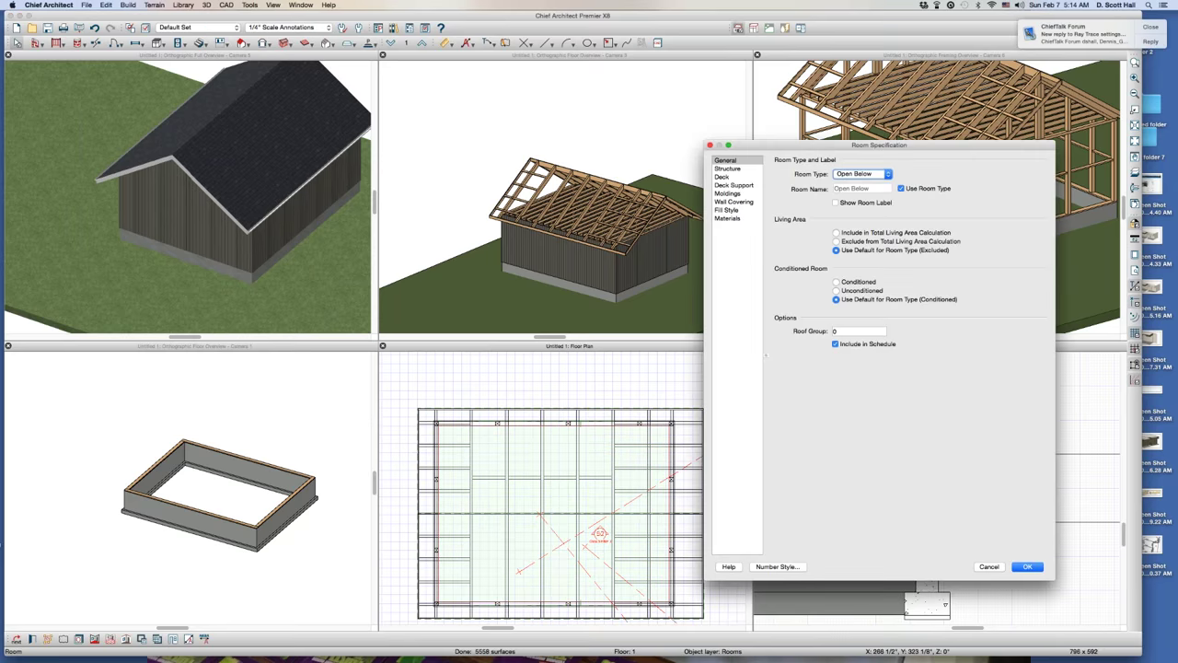
{"action": "left_click", "coordinate": [728, 169]}
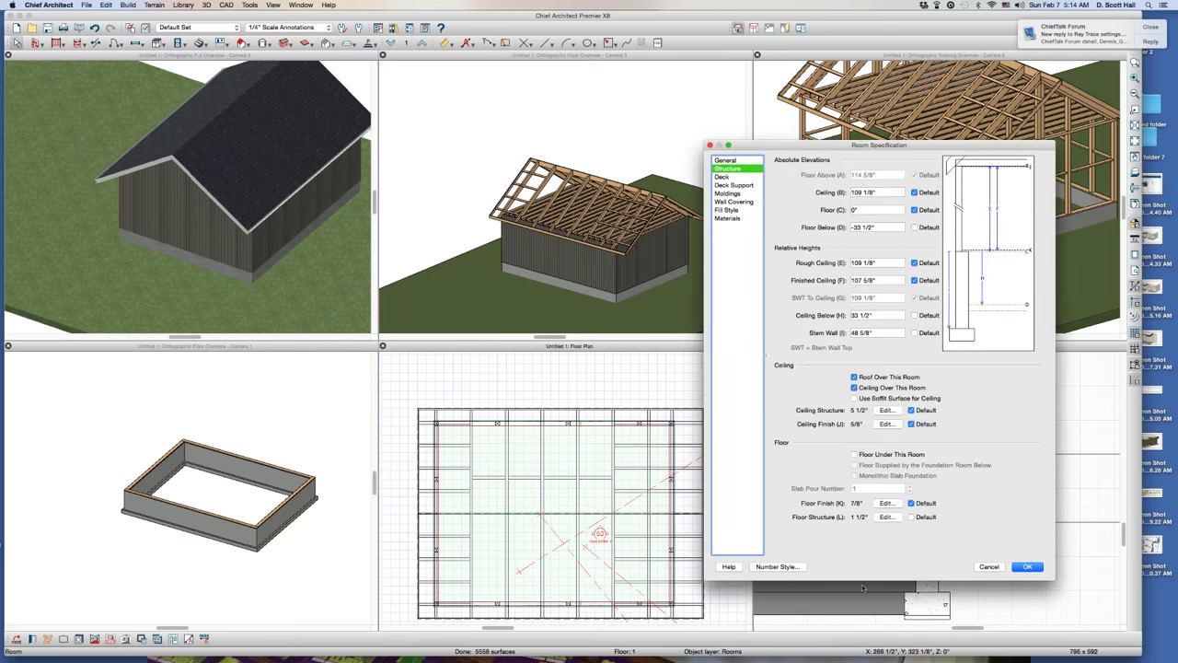
{"action": "left_click", "coordinate": [885, 518]}
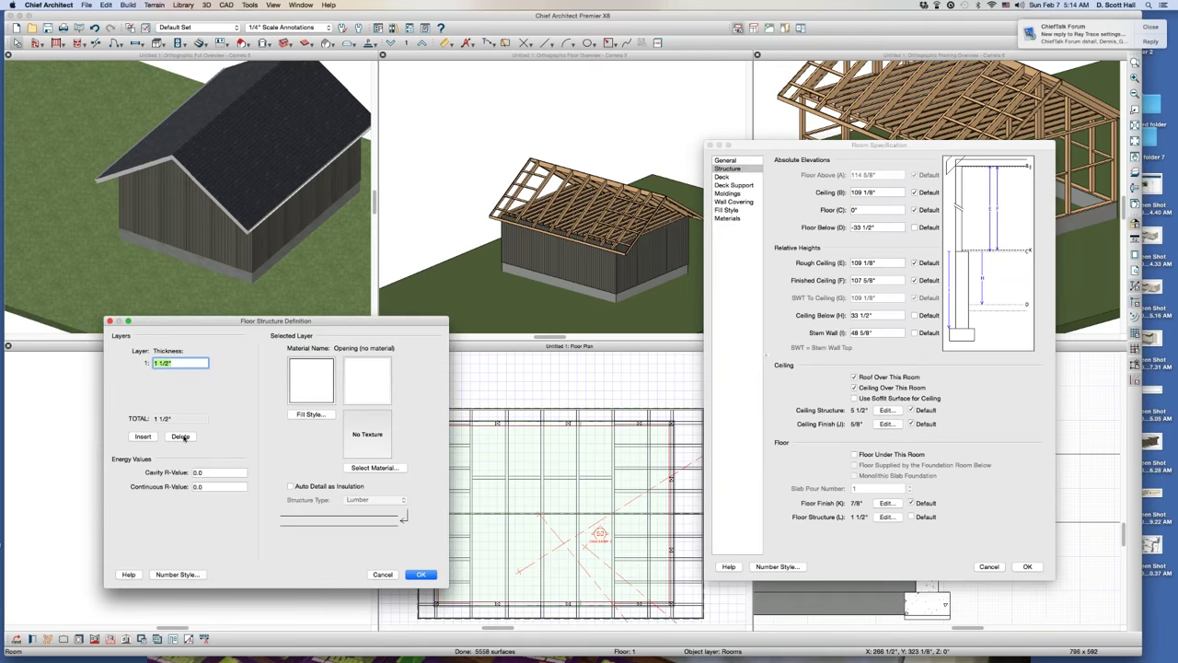
{"action": "left_click", "coordinate": [179, 438]}
{"action": "left_click", "coordinate": [420, 573]}
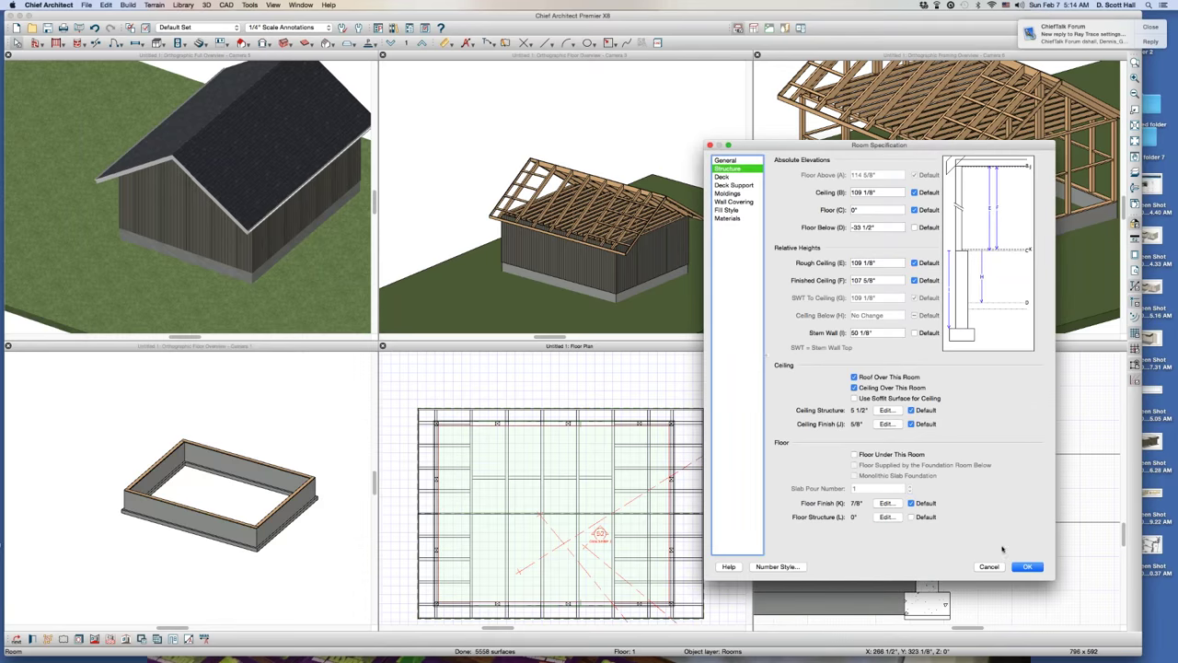
{"action": "left_click", "coordinate": [1029, 568]}
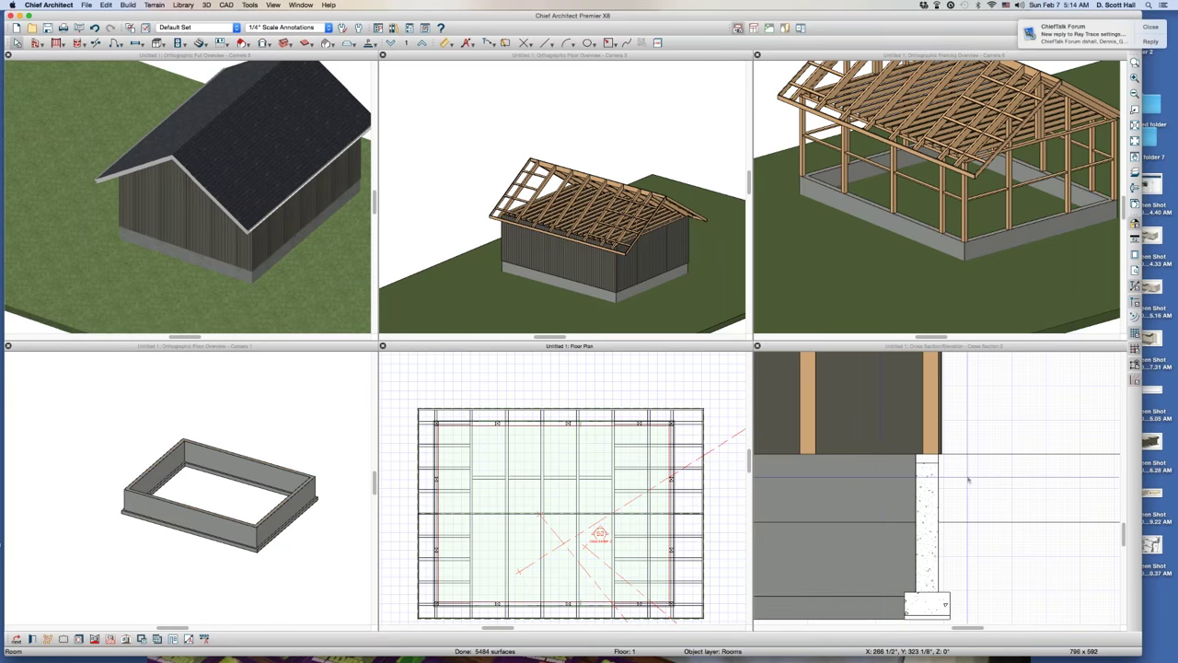
{"action": "left_click", "coordinate": [860, 481]}
Delete the foundation outline polyline, then select the horizontal reference line
{"action": "left_click", "coordinate": [927, 468]}
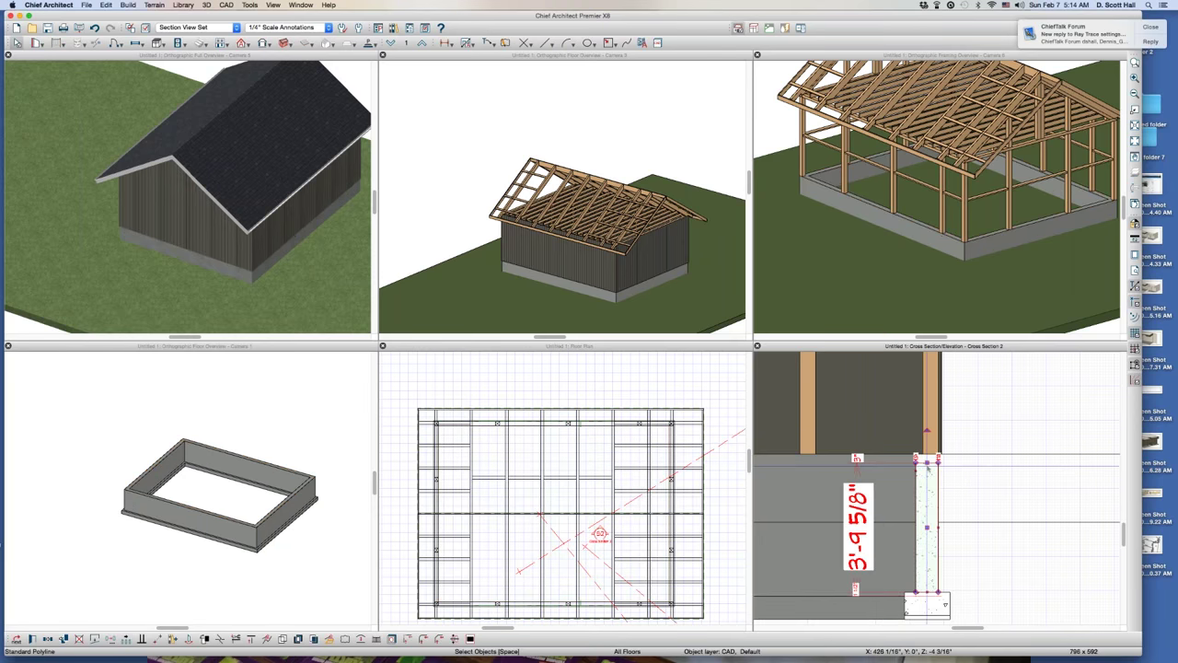
{"action": "key", "text": "Delete"}
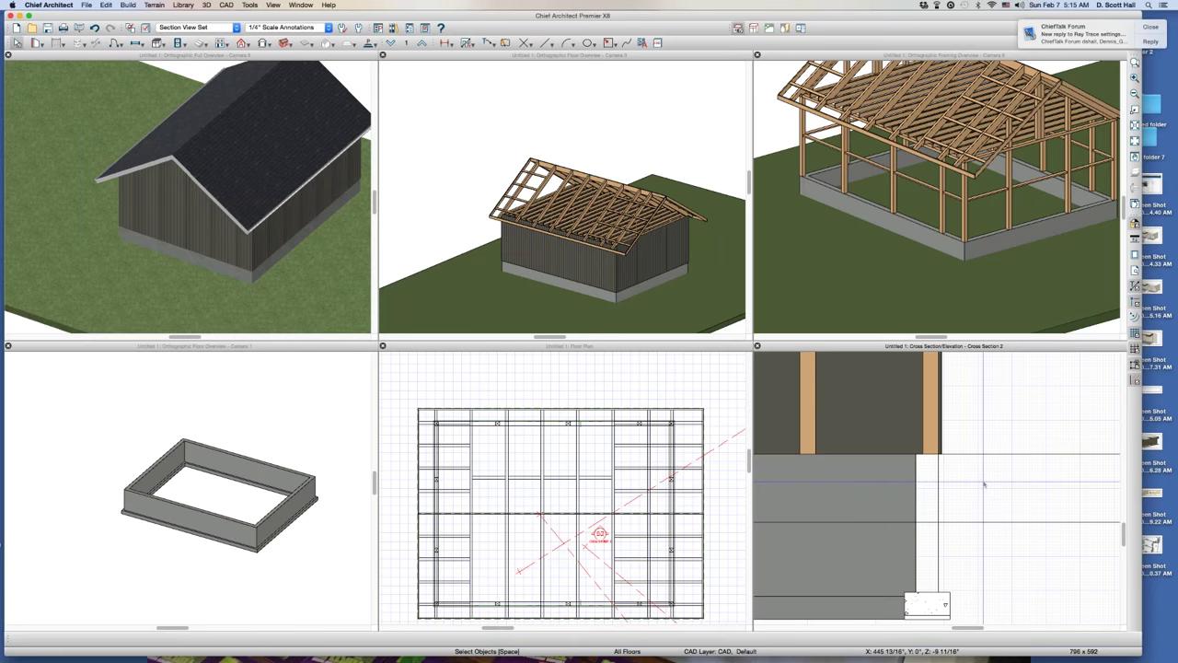
{"action": "left_click", "coordinate": [985, 454]}
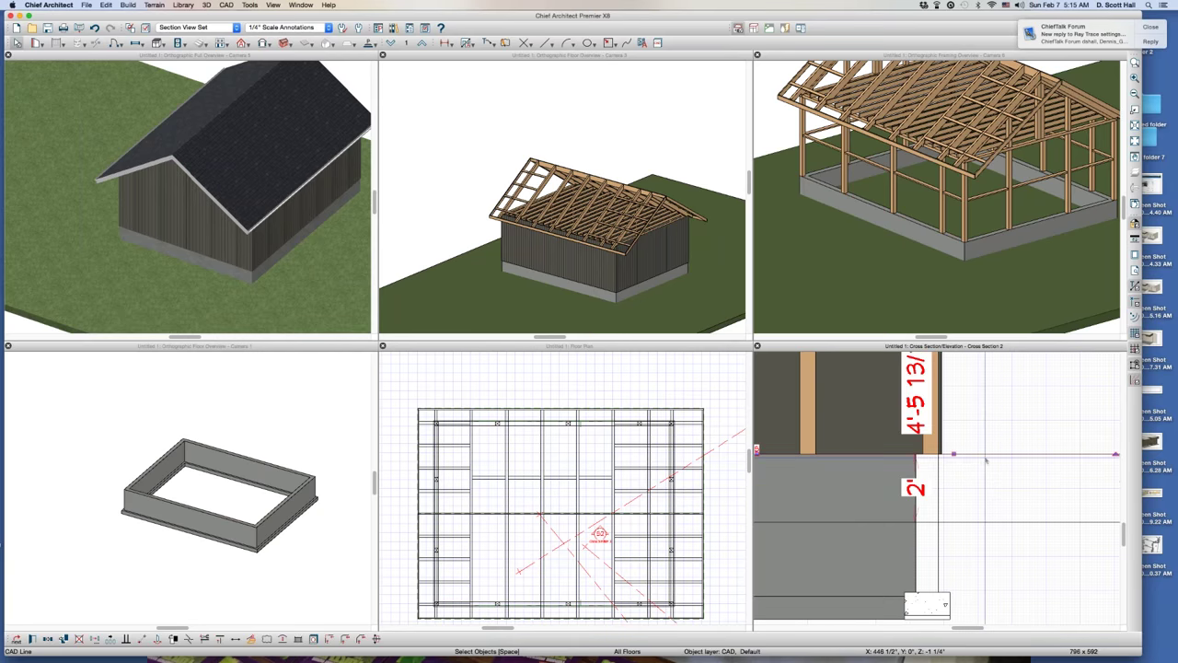